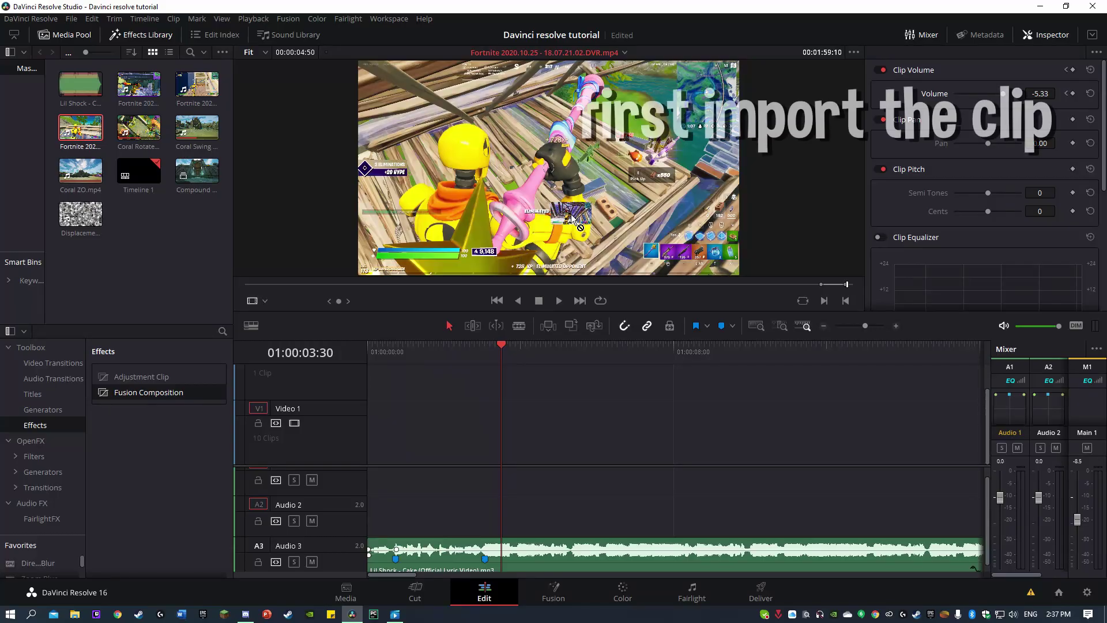
Drag the Fortnite gameplay clip from the Media Pool onto Video 1 and audio tracks A1/A2
left_click_drag(81, 127, 375, 453)
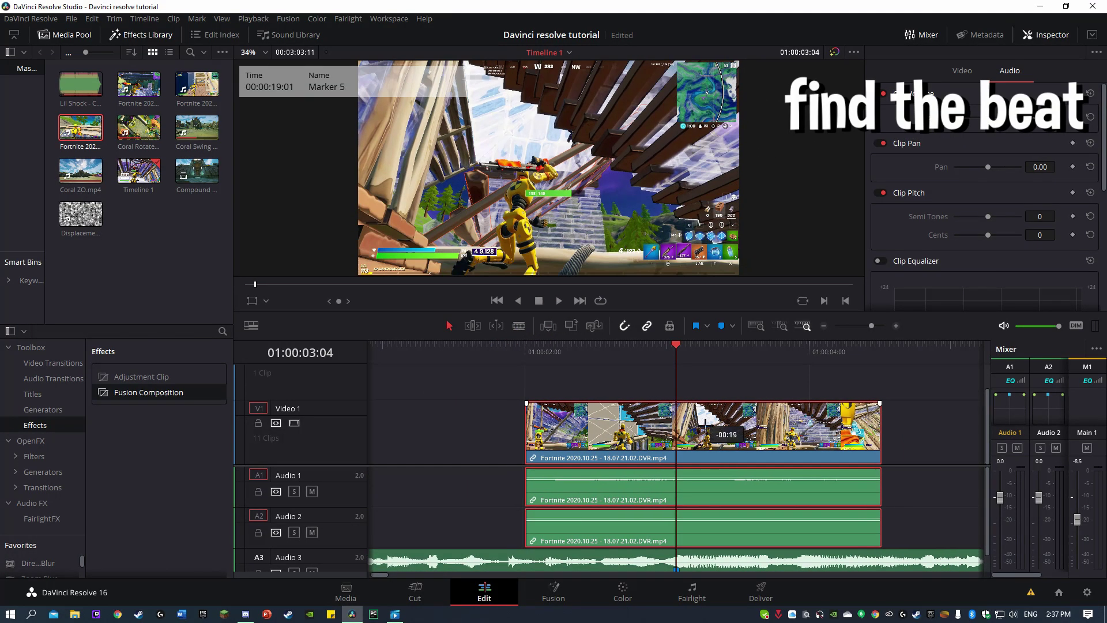
Slide the Fortnite clip to 01:00:00:00 at the timeline start and play it back
left_click_drag(707, 430, 646, 429)
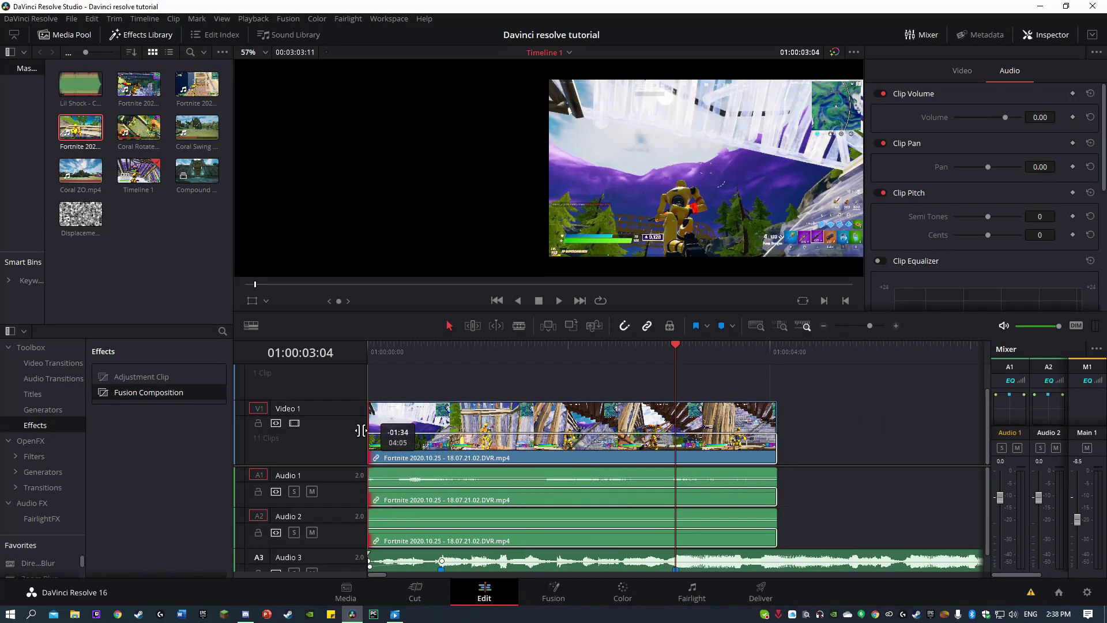
left_click_drag(608, 523, 442, 561)
key("space")
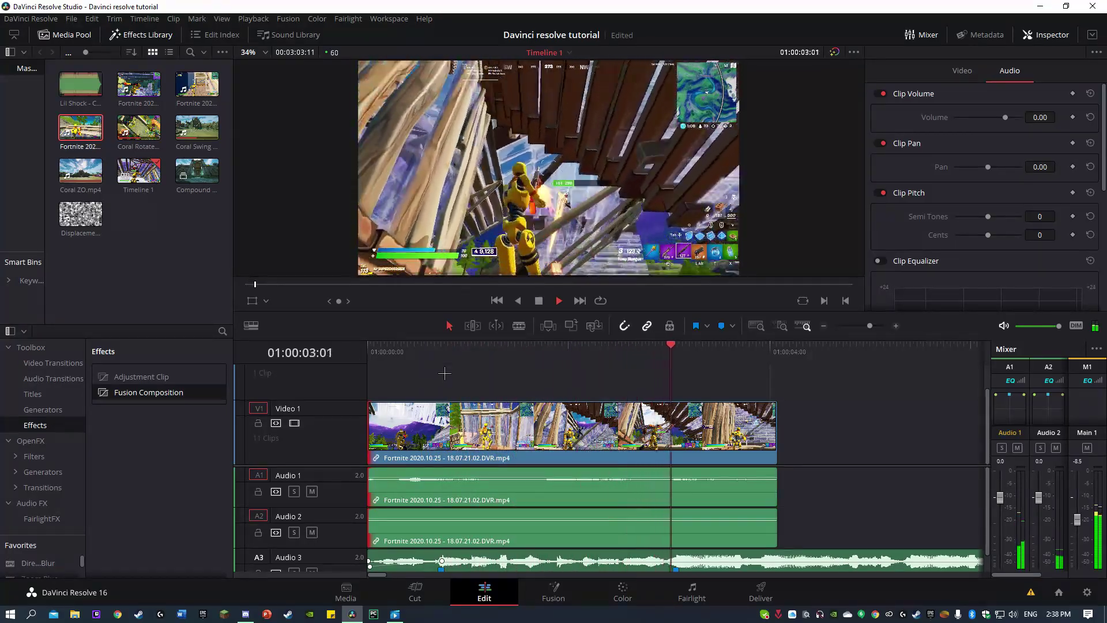
Blade the clip at 01:00:03:04 and 01:00:02:59 to isolate a five-frame piece
key("space")
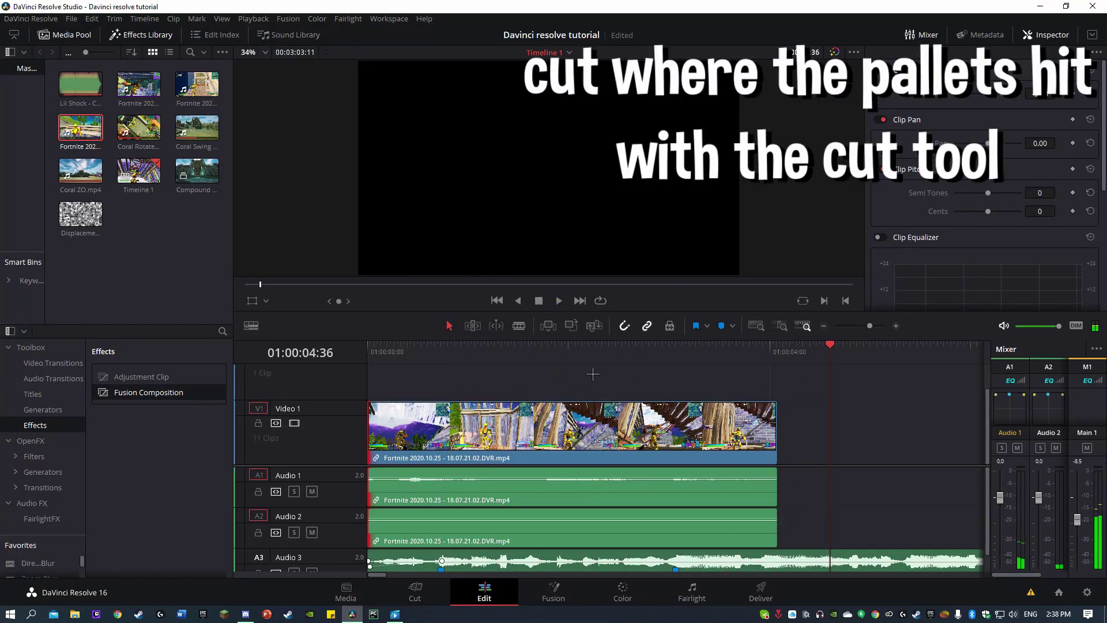
left_click(673, 362)
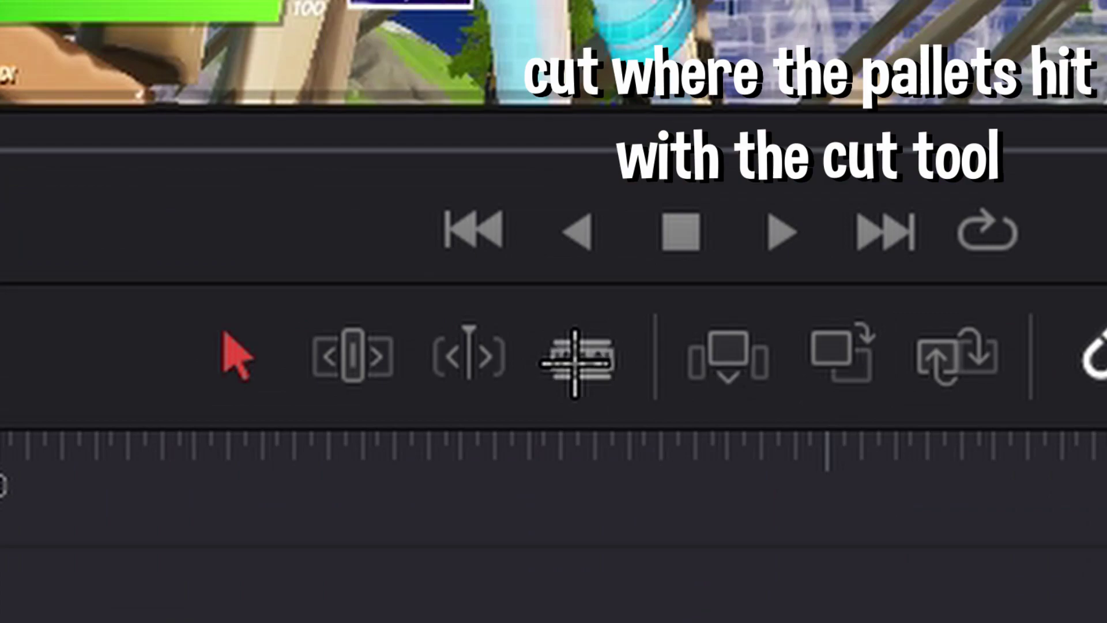
left_click(575, 364)
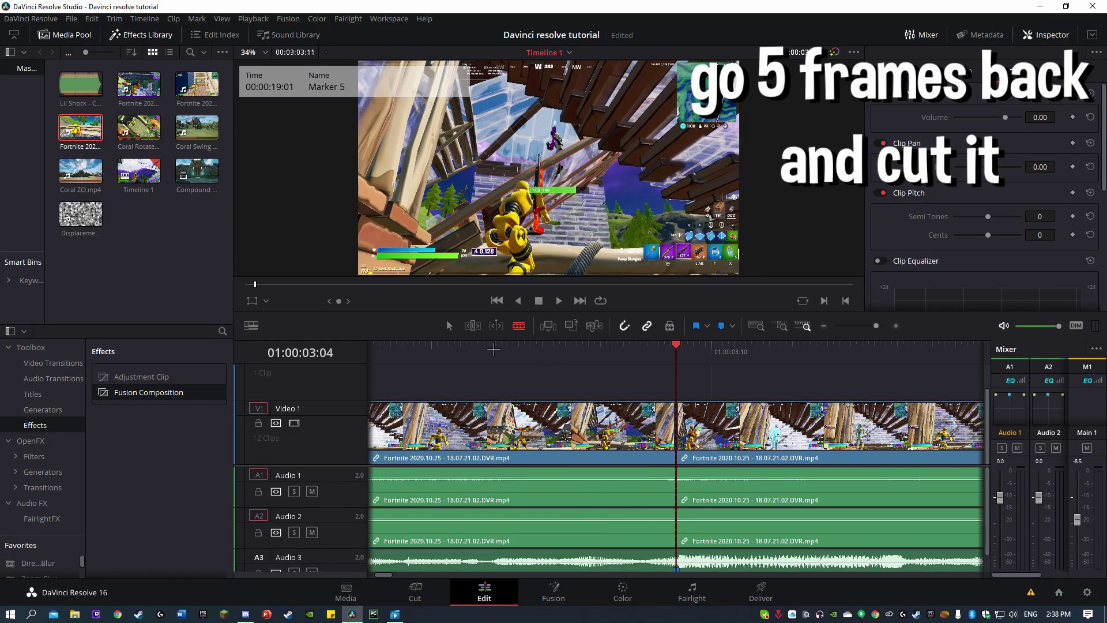
key("a")
key("Left")
key("Left")
key("Left")
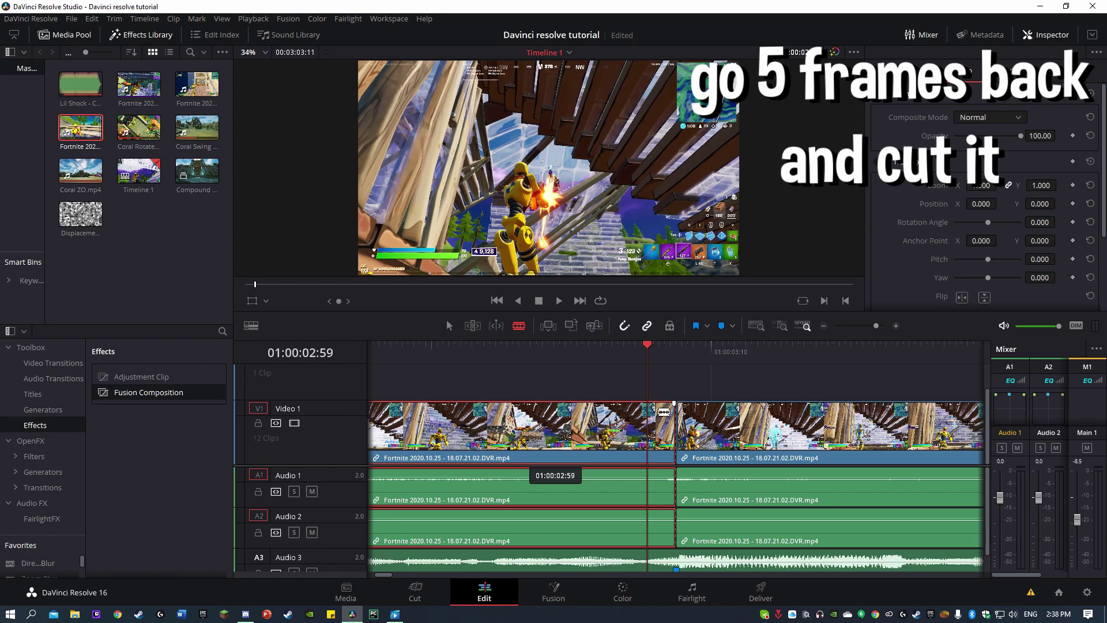
key("ctrl+b")
Move the five-frame piece past the right clip's end
left_click(663, 426)
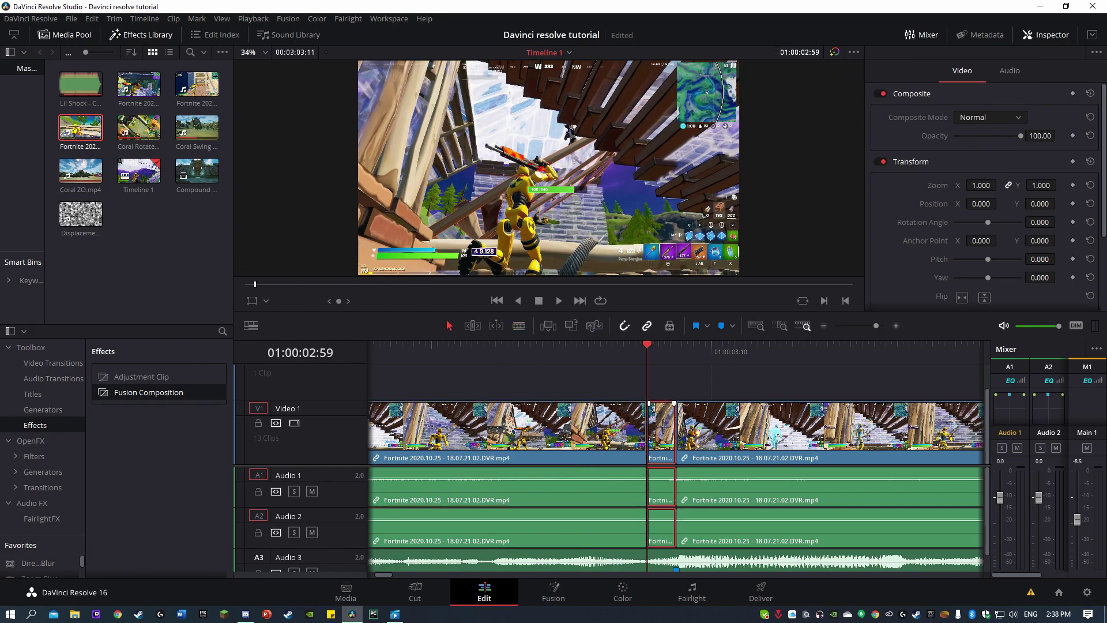
key("ctrl+minus")
left_click_drag(689, 433, 933, 441)
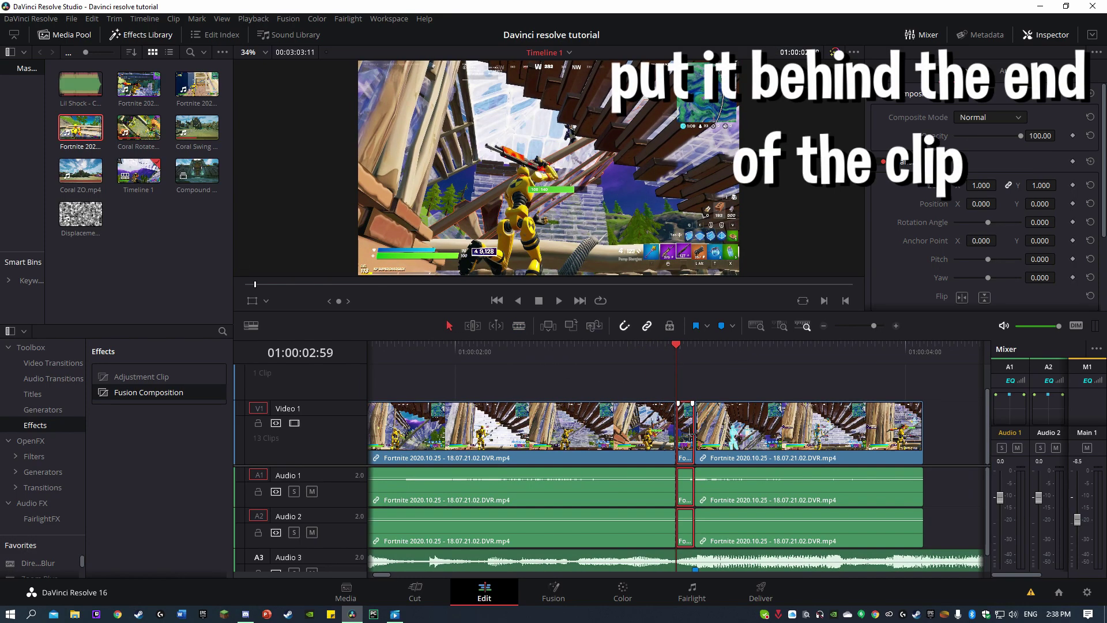
Set the five-frame piece to 500% speed with ripple and drop it into the gap
right_click(933, 441)
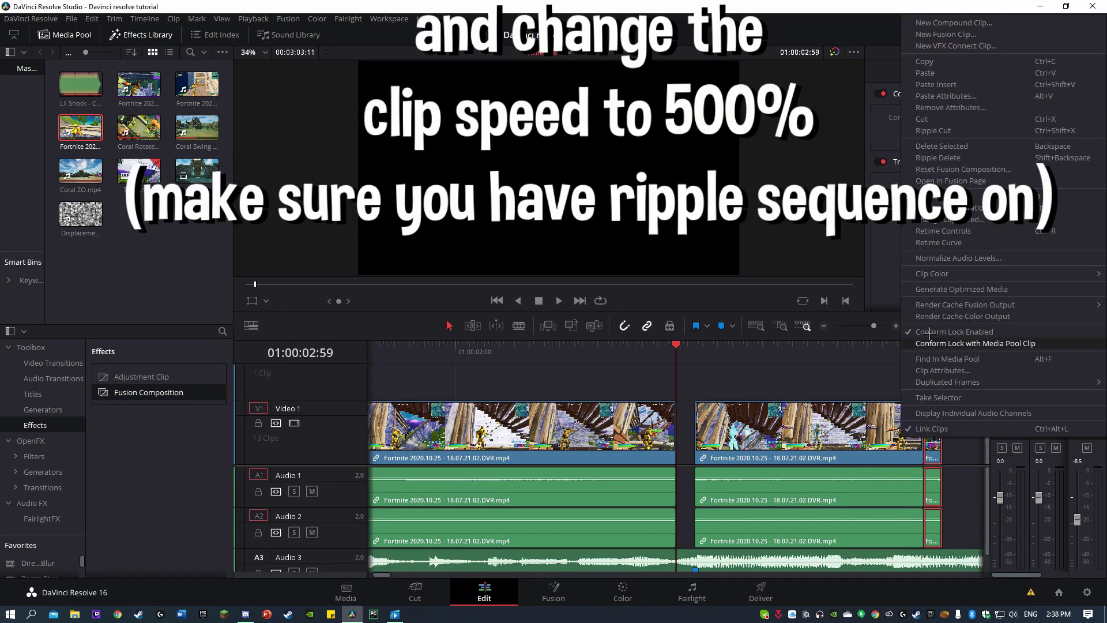
left_click(951, 314)
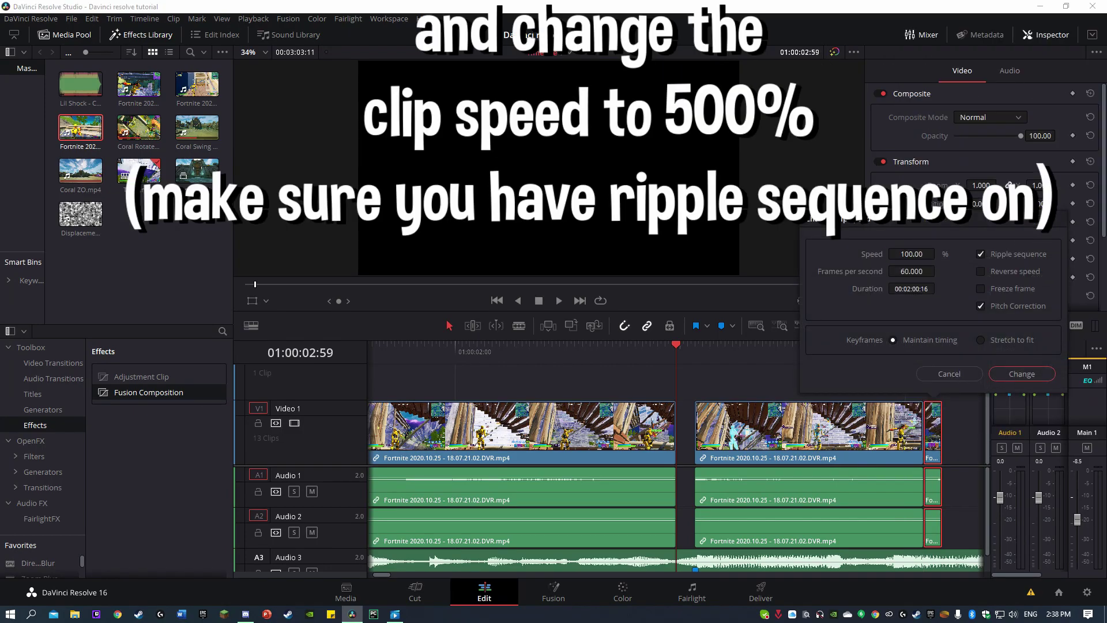
left_click(1010, 372)
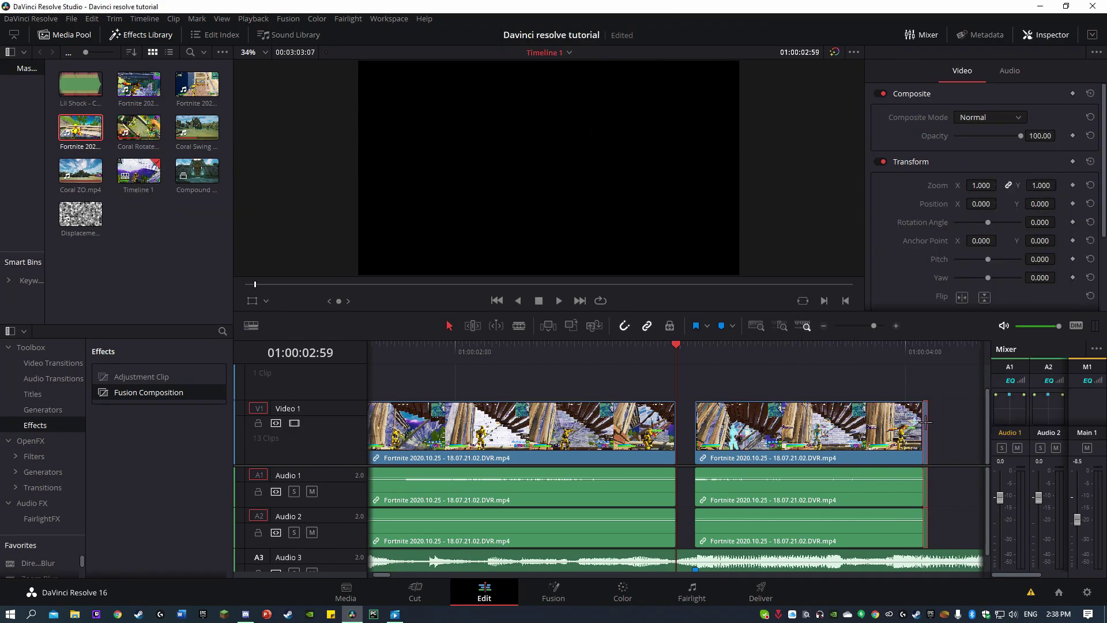
left_click_drag(928, 433, 689, 433)
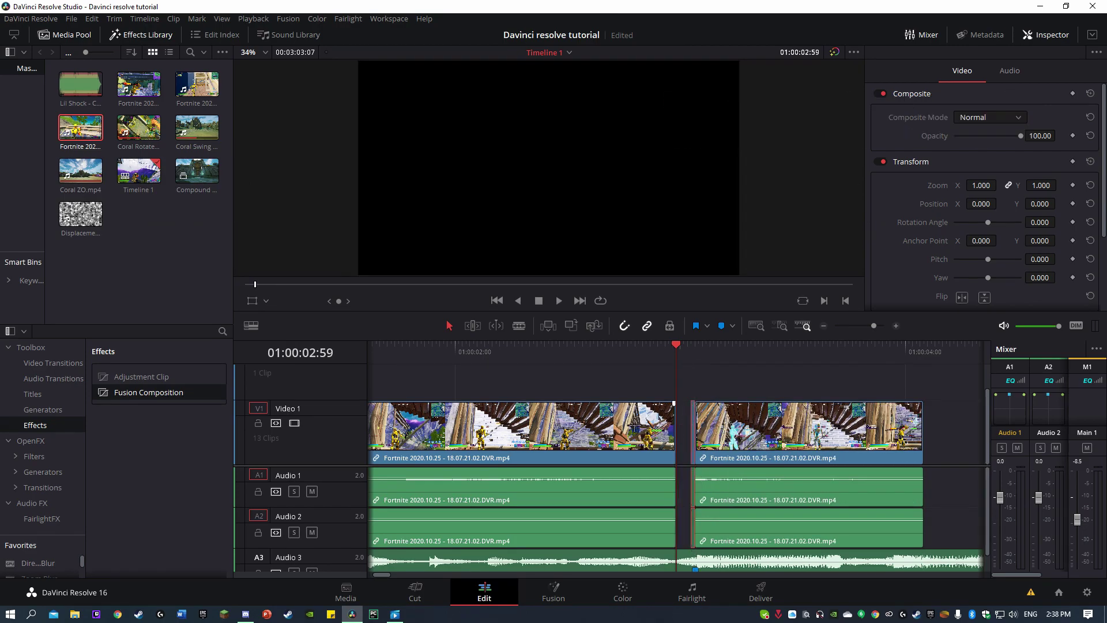
scroll(676, 352, "up", 2)
Unlink the right clip's audio and blade its video a few frames after 01:00:03:04
left_click_drag(676, 352, 718, 356)
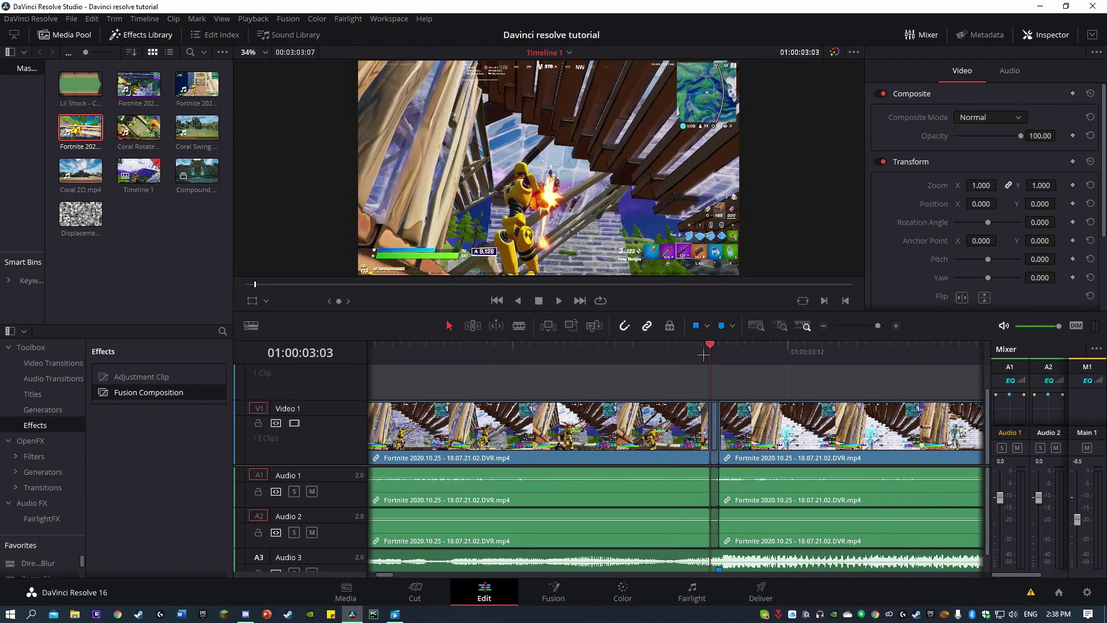
left_click(897, 438)
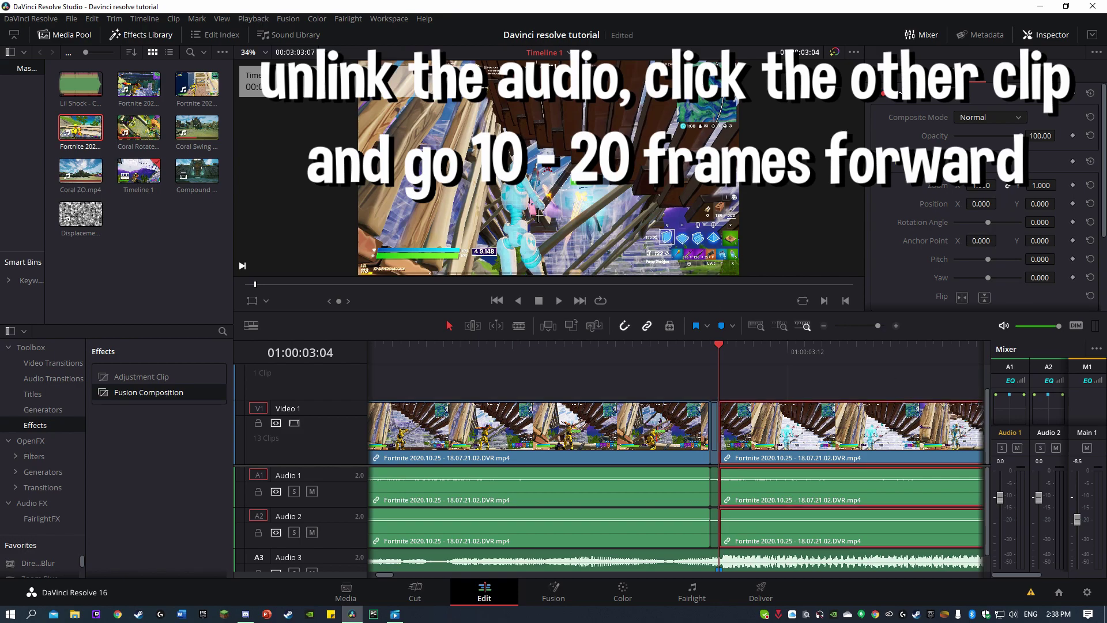
right_click(779, 420)
left_click(807, 415)
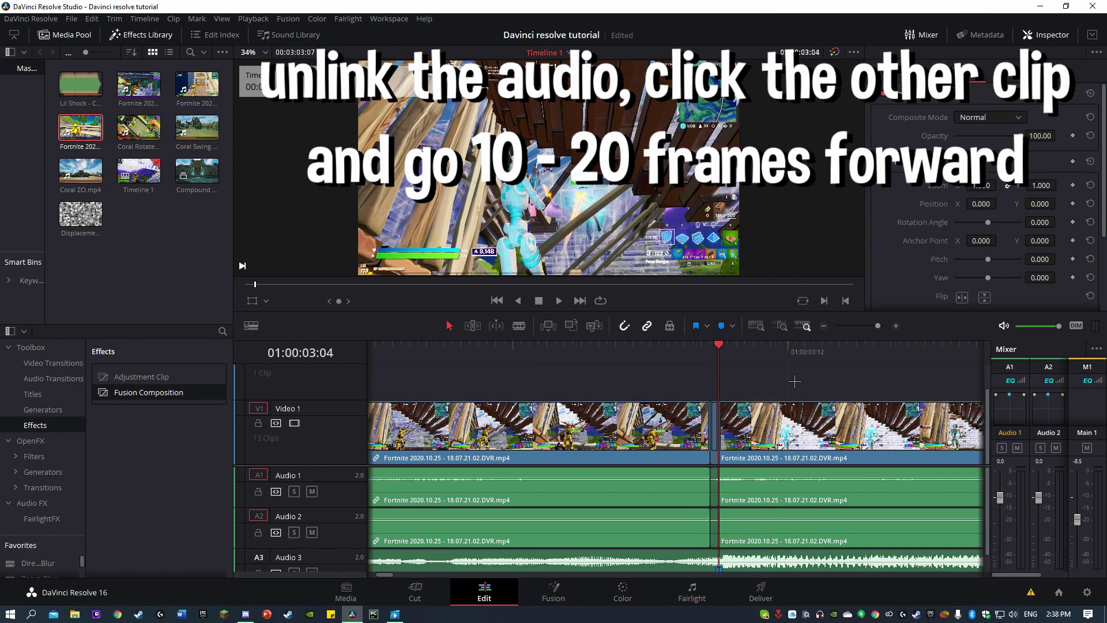
left_click(519, 326)
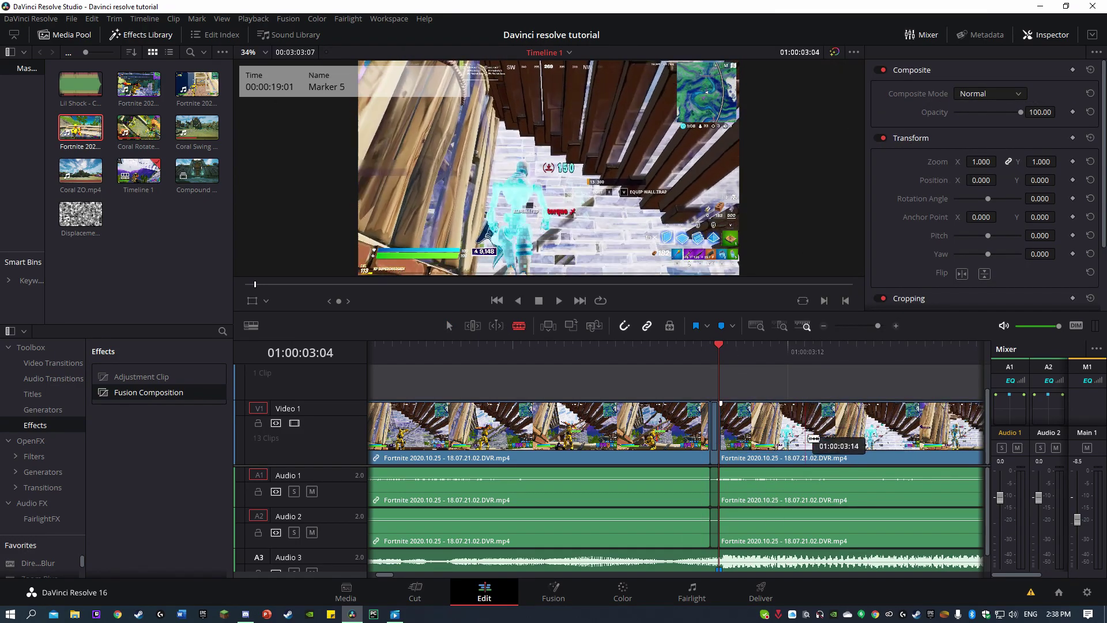
left_click(797, 433)
left_click(446, 321)
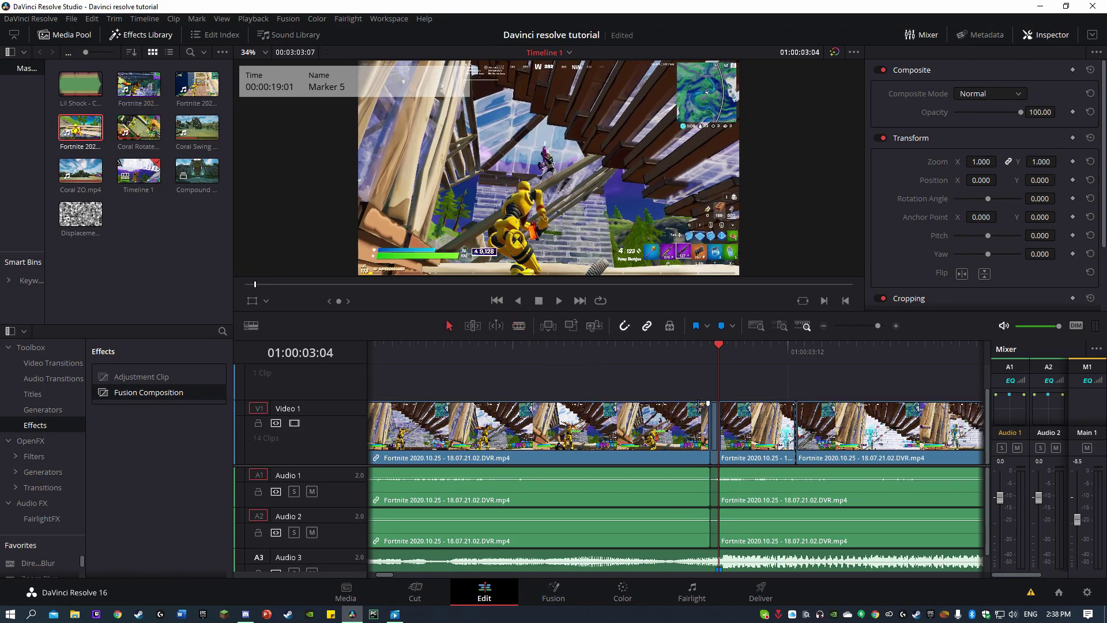
Speed the short middle piece to 500% and slow the remaining clip to 50% without ripple
right_click(773, 434)
left_click(825, 263)
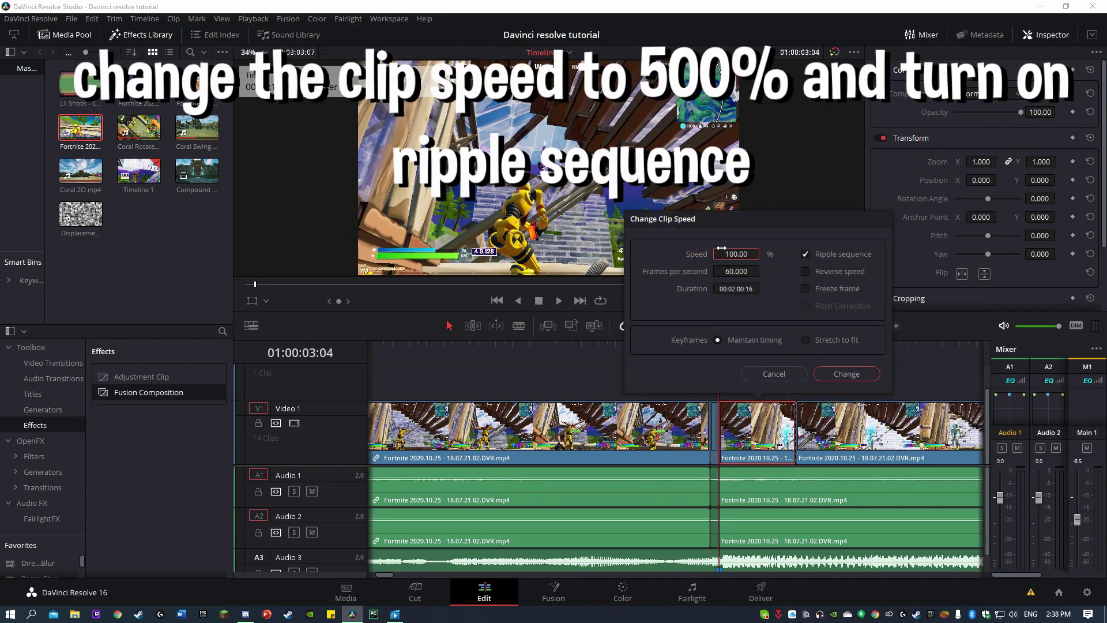
left_click(815, 378)
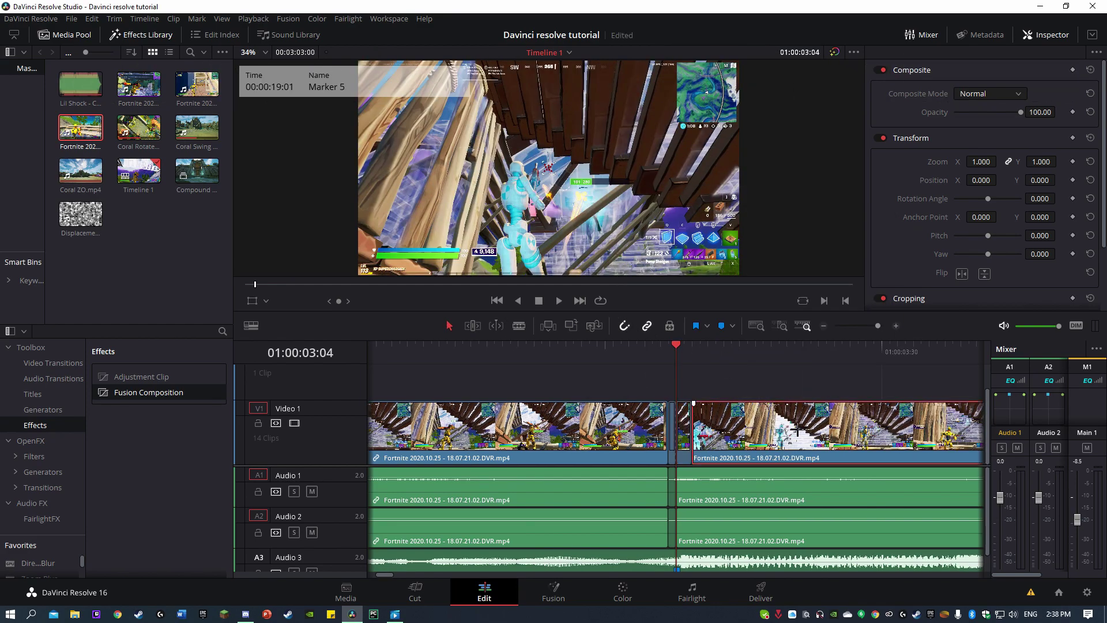
right_click(816, 413)
left_click(861, 257)
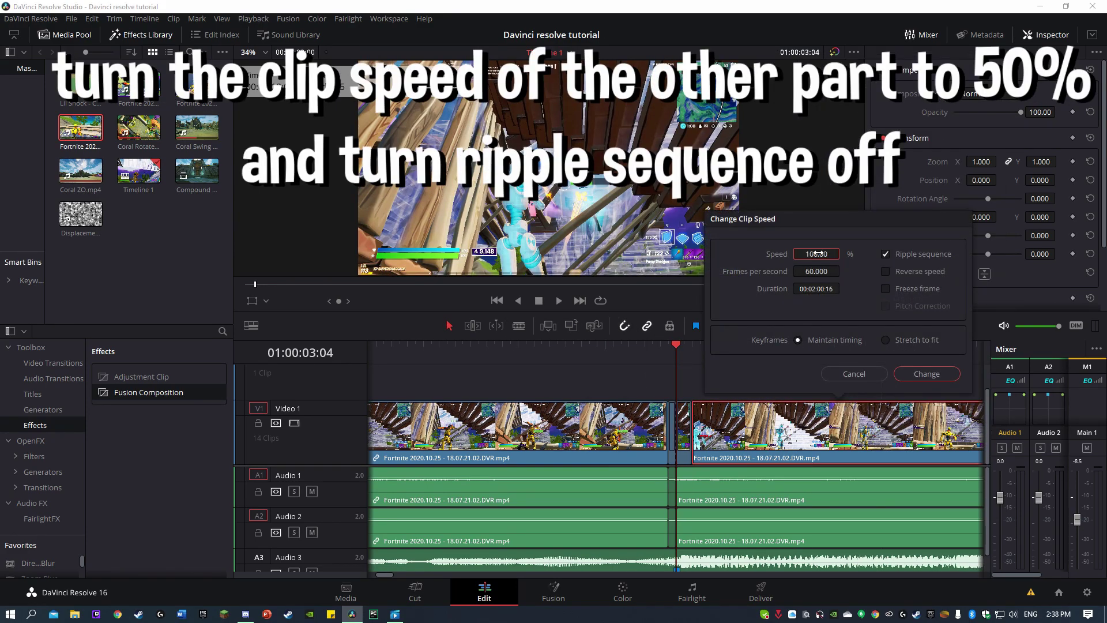
left_click(923, 374)
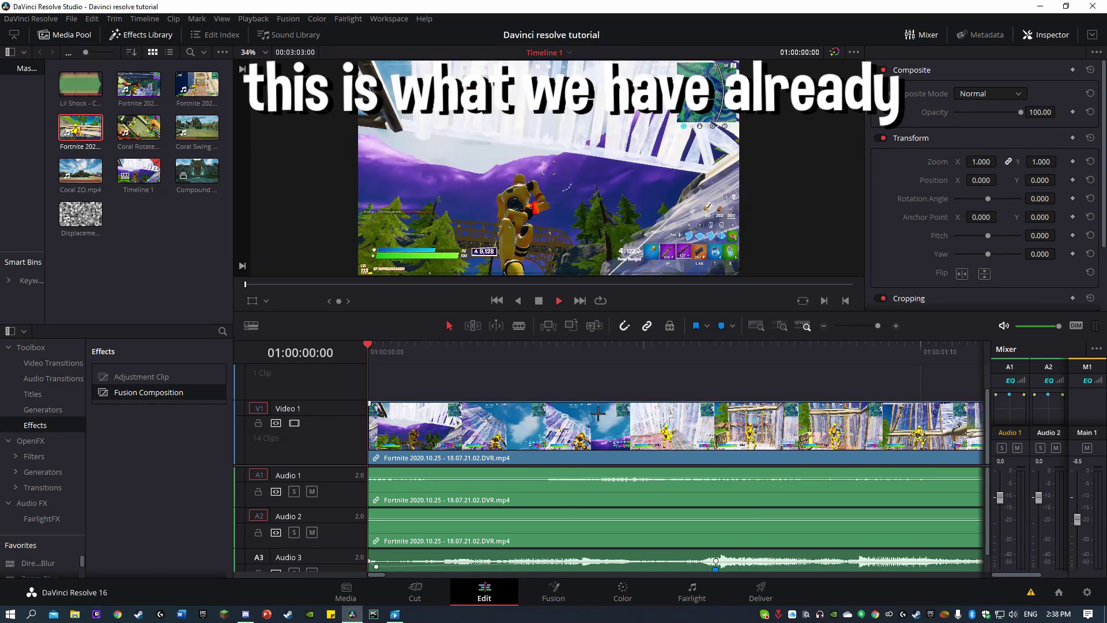
Play back the ramped edit, then extend the 50% video clip to end with its audio
key("space")
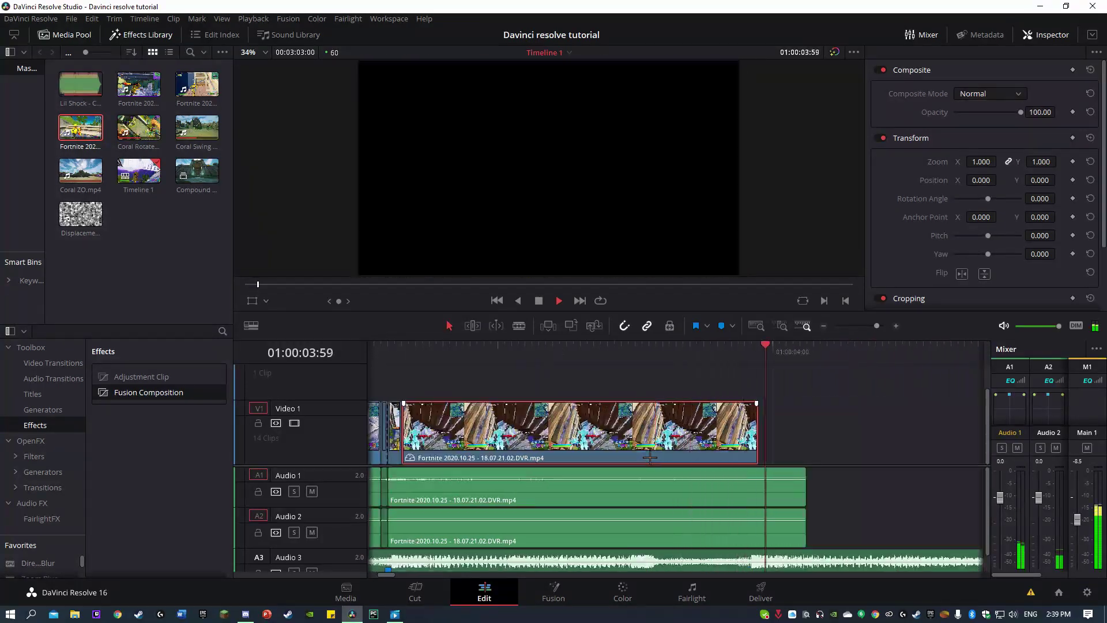
key("space")
left_click_drag(754, 432, 807, 432)
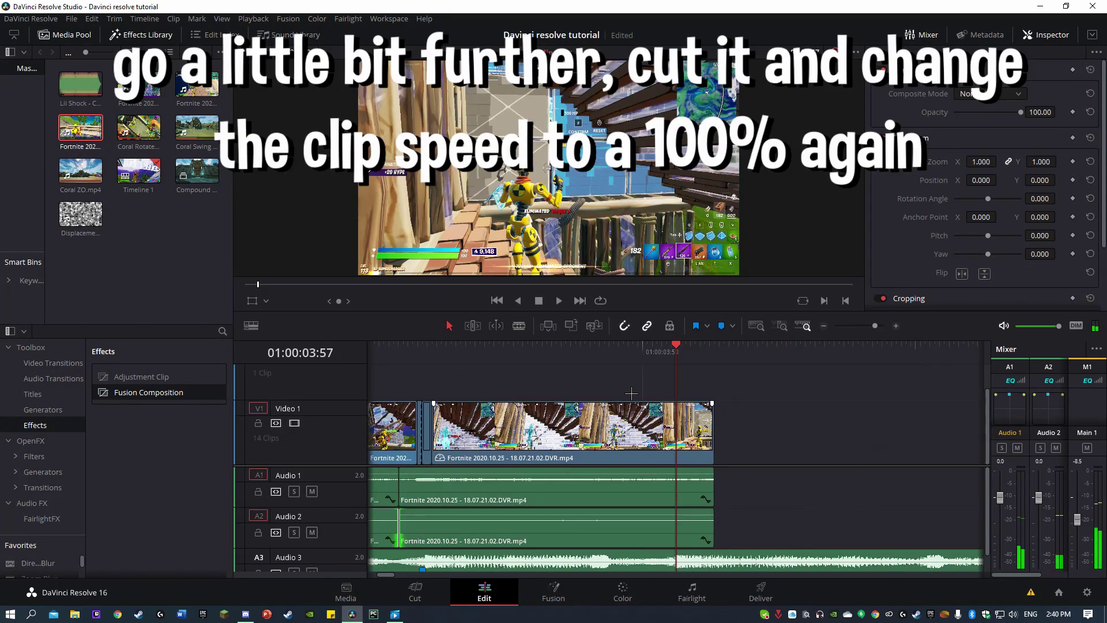
left_click_drag(676, 345, 629, 368)
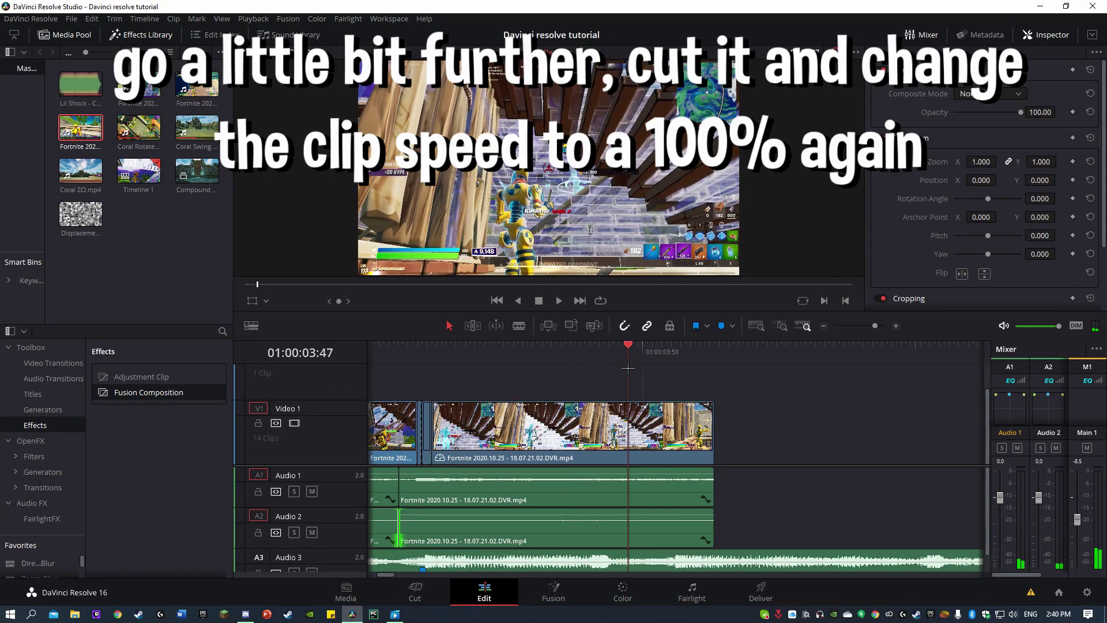
Split the slowed clip at the playhead and return the following piece to 100% speed
left_click(630, 404)
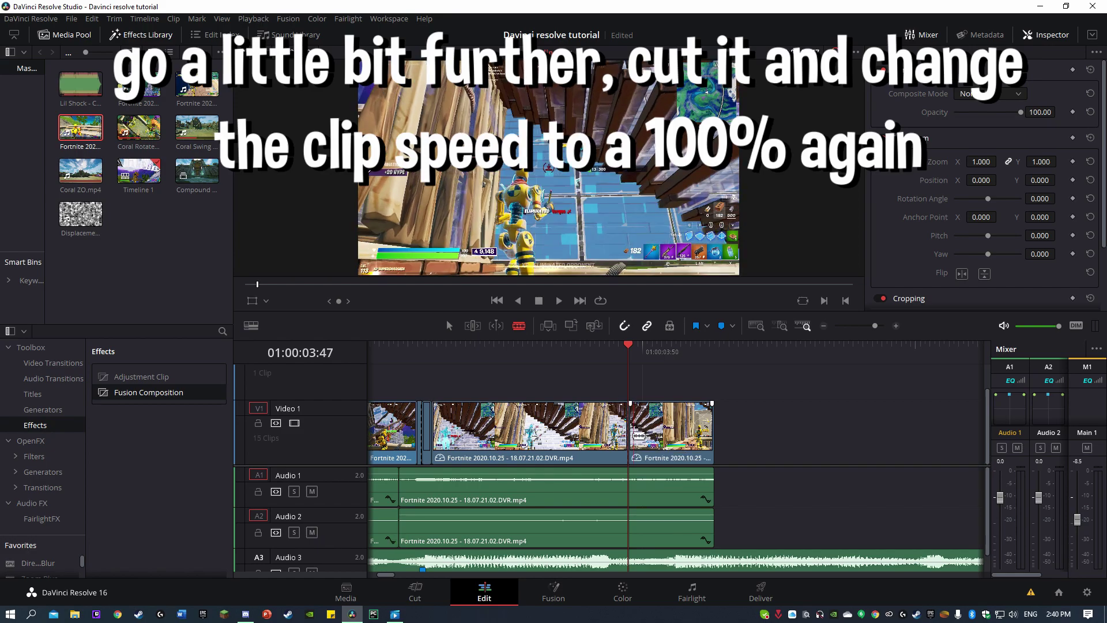
key("a")
left_click(662, 424)
right_click(662, 424)
left_click(686, 267)
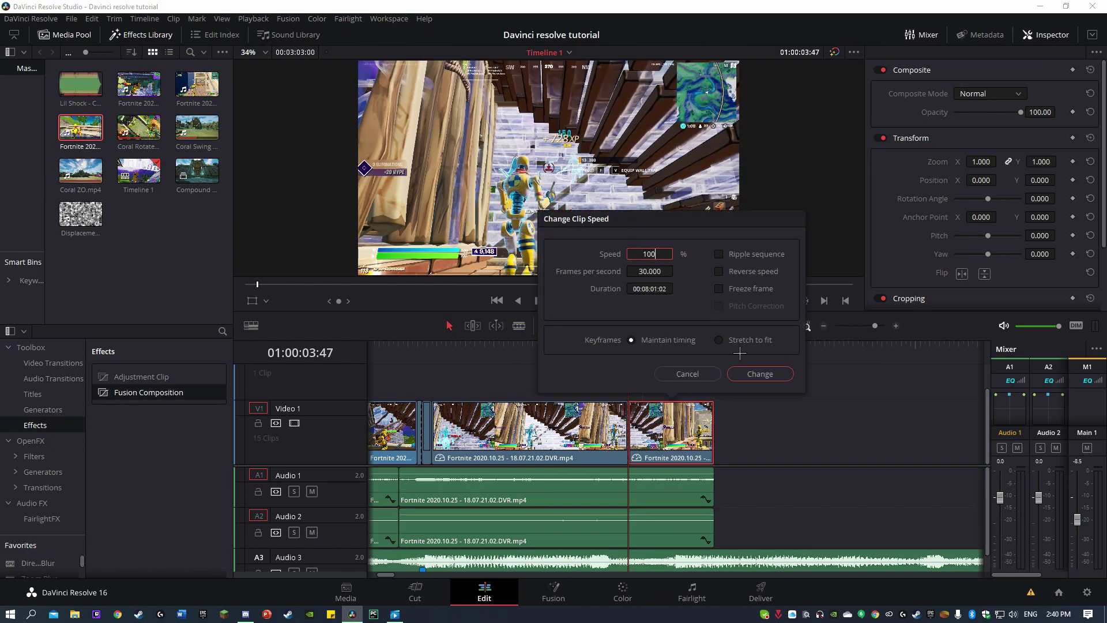
left_click(760, 374)
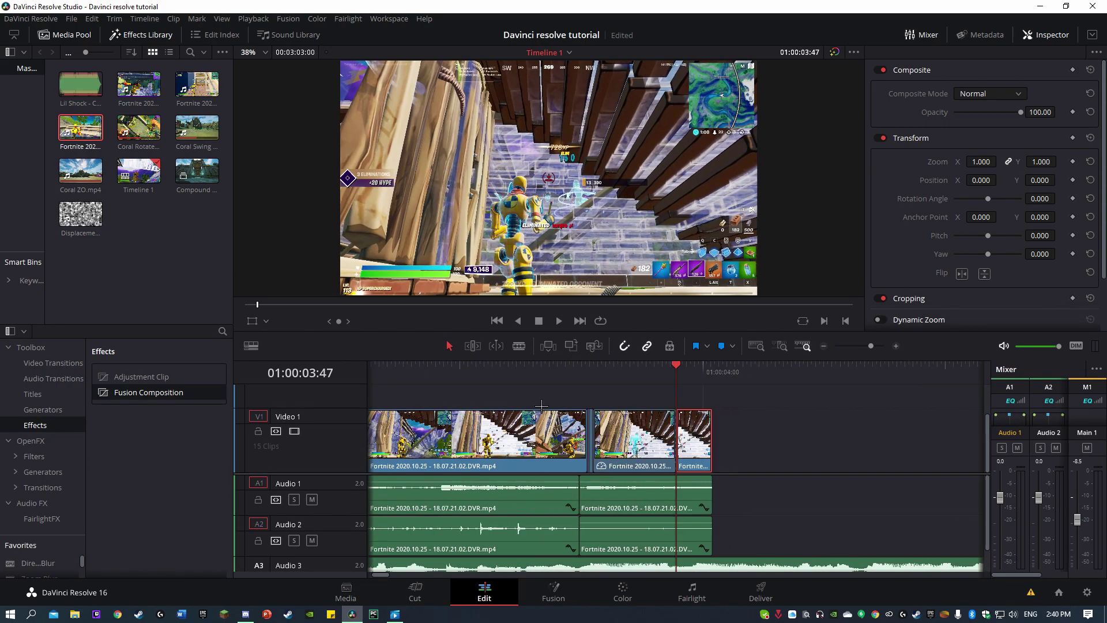
Play the speed-ramped edit, then select the short final piece
key("space")
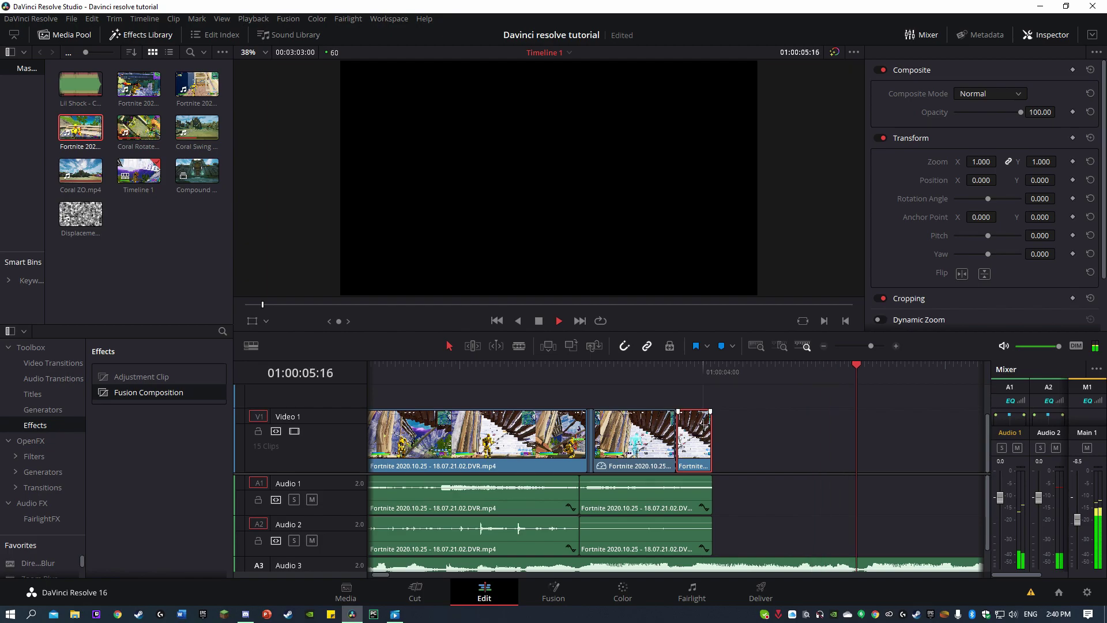
left_click(785, 429)
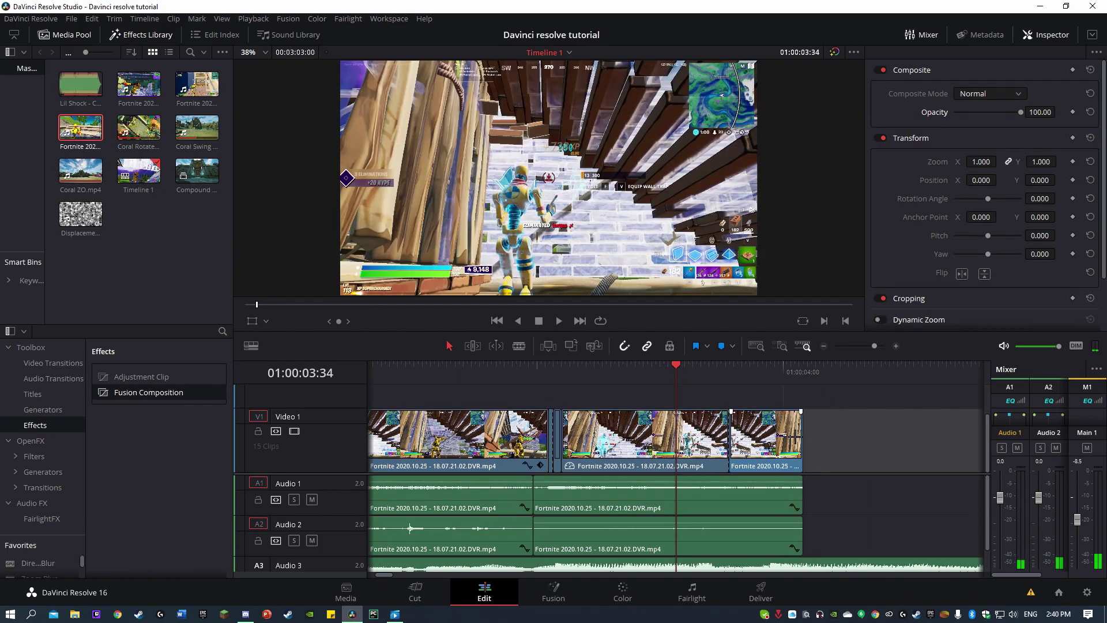
left_click(776, 437)
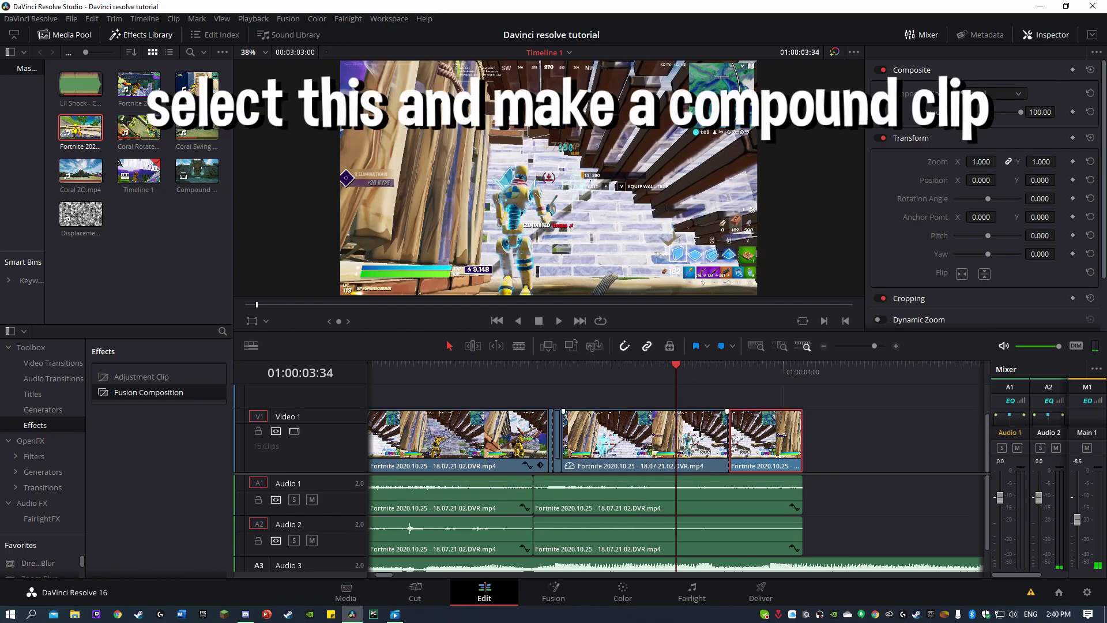
Combine the V1 pieces from the small sliver to the end into Compound Clip 2
left_click(552, 431, "shift")
right_click(613, 434)
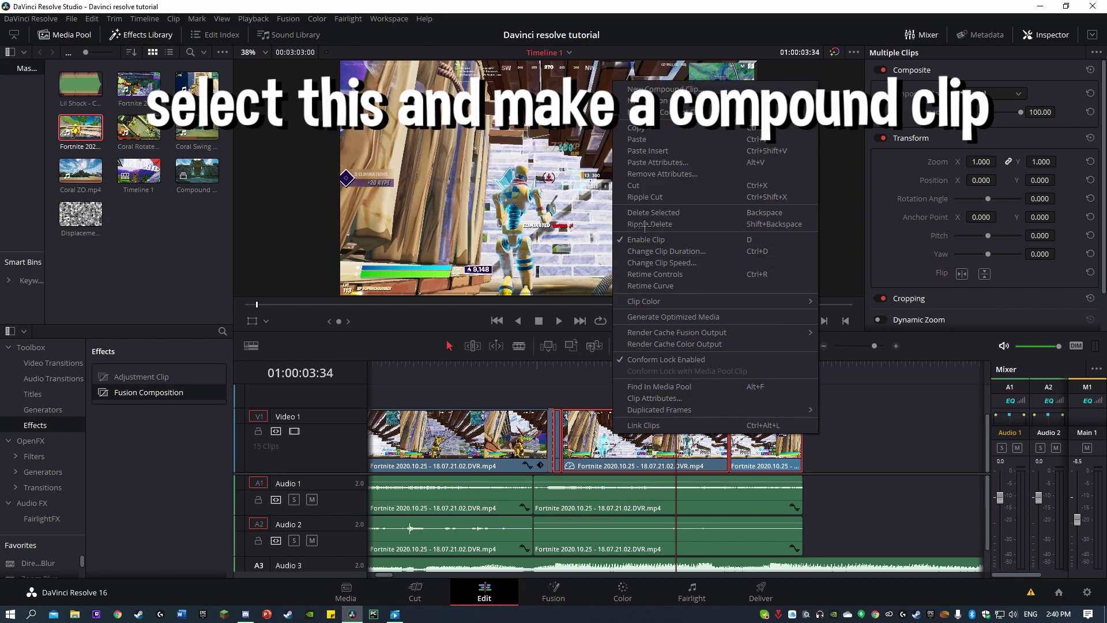
left_click(672, 90)
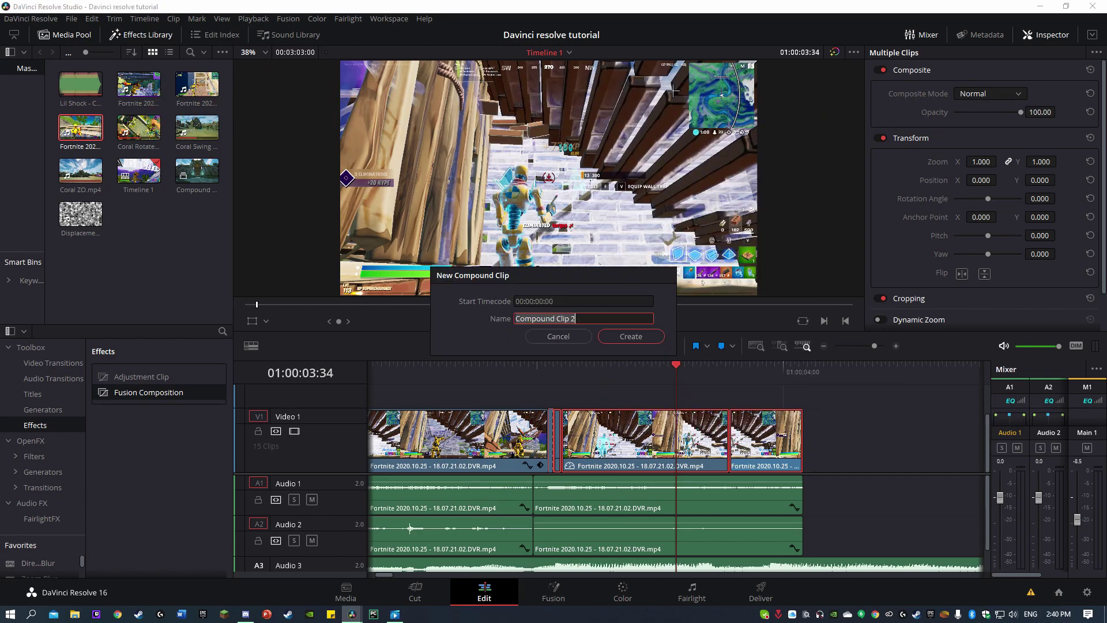
left_click(631, 337)
key("Up")
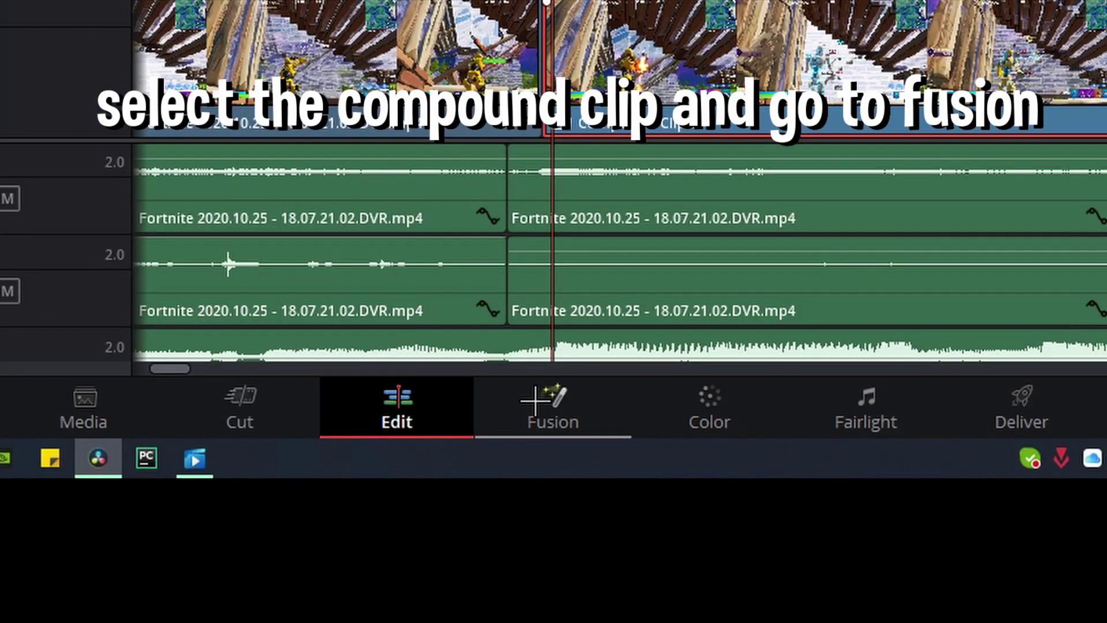
In Fusion, insert an S_Glow1 node between MediaIn1 and MediaOut1 and tidy the node layout
left_click(548, 588)
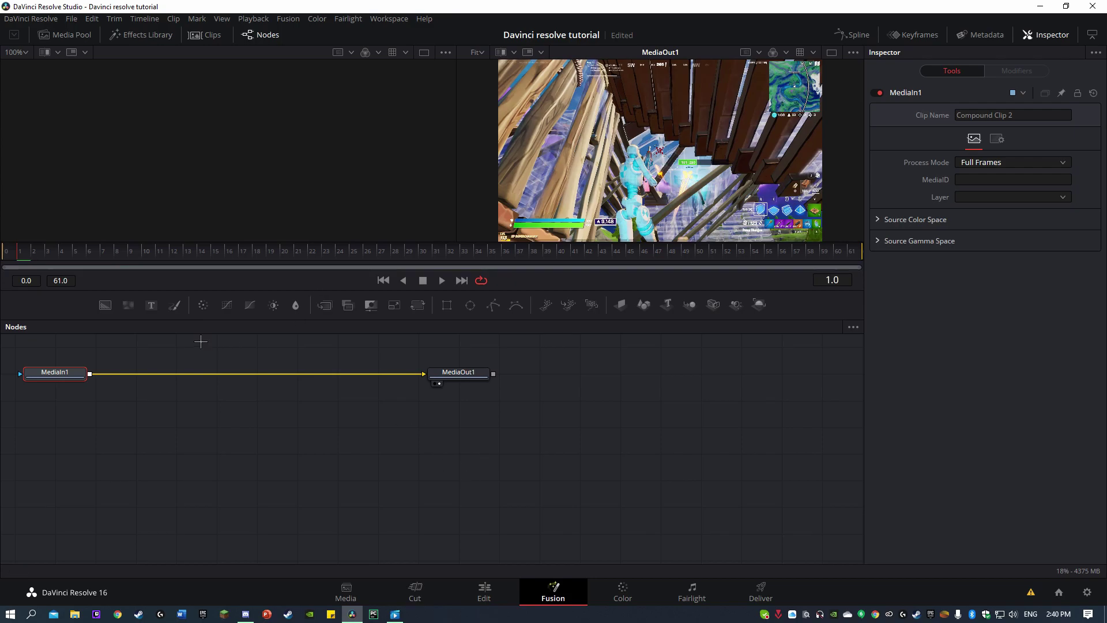
left_click_drag(60, 374, 192, 379)
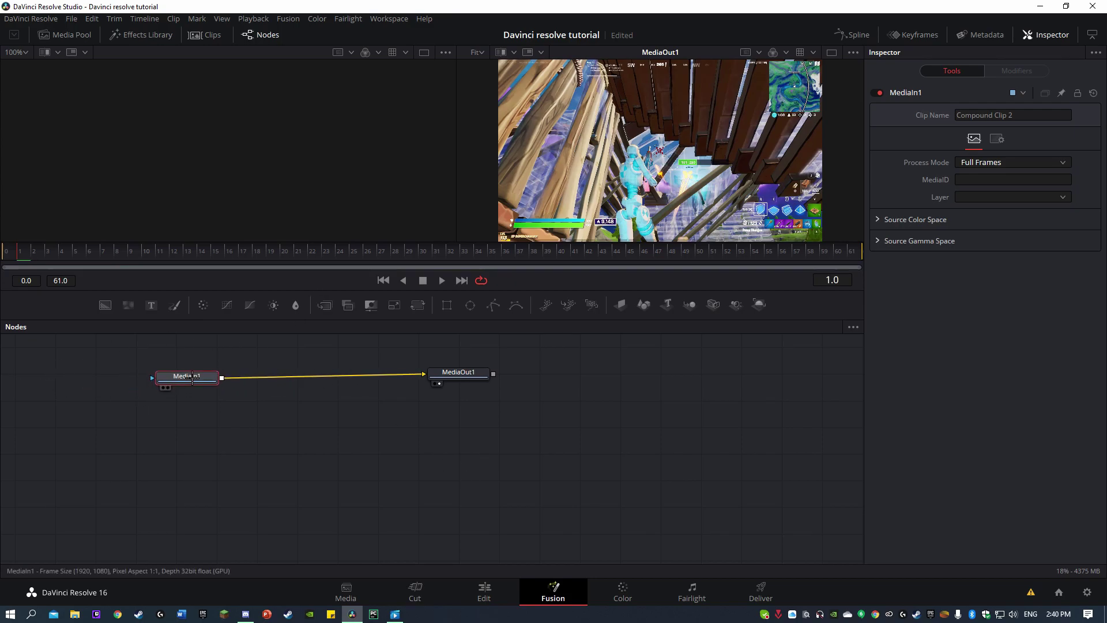
key("shift+space")
type("delta")
type("S")
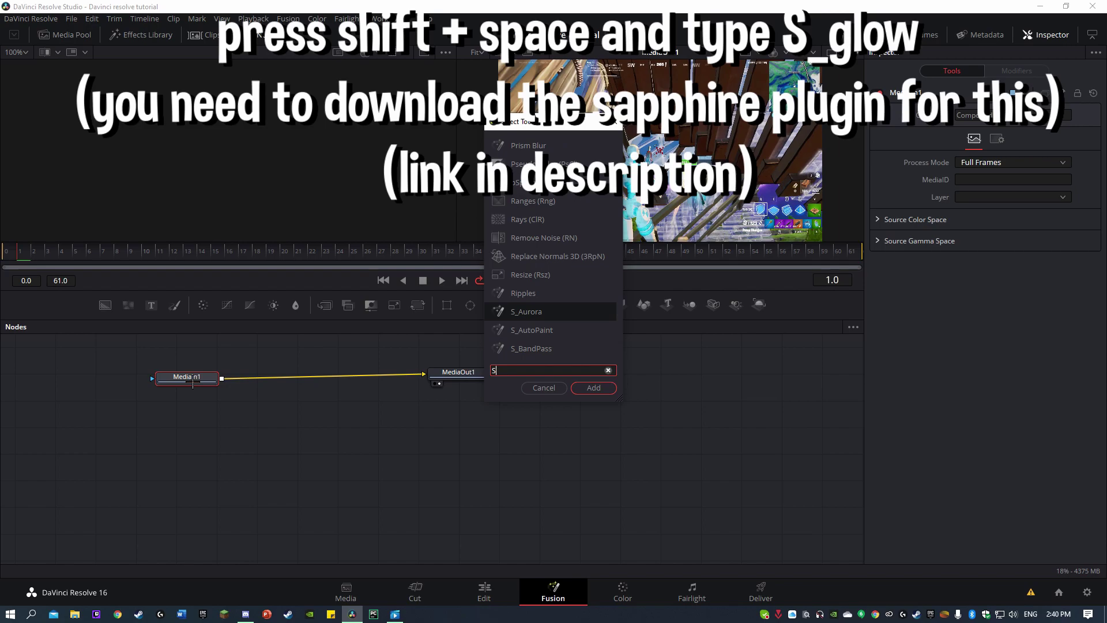
type("_glow")
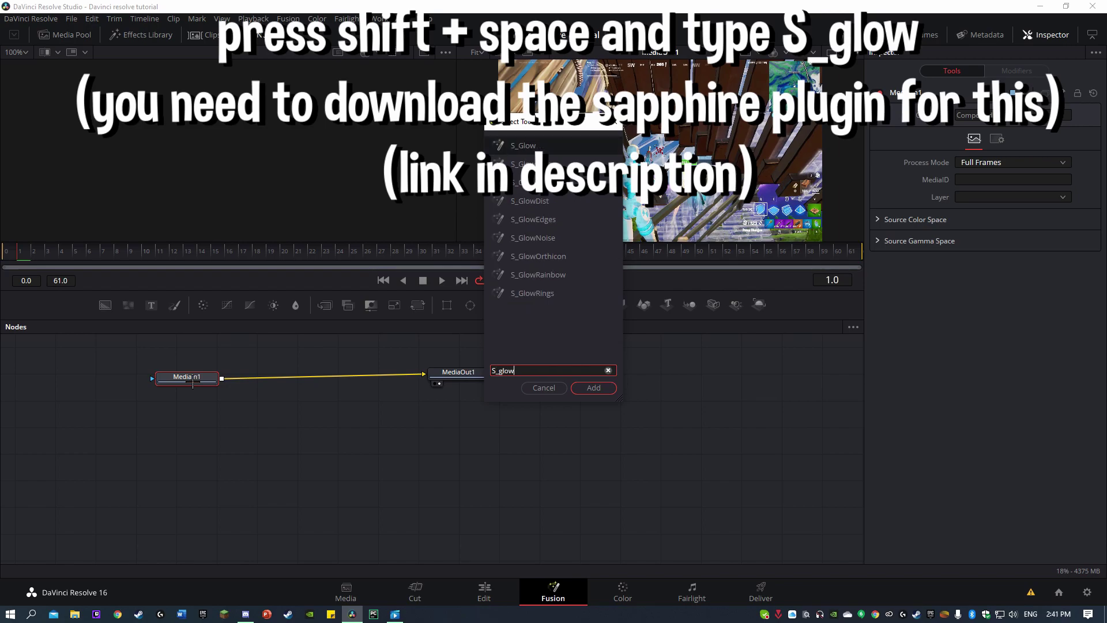
left_click(600, 394)
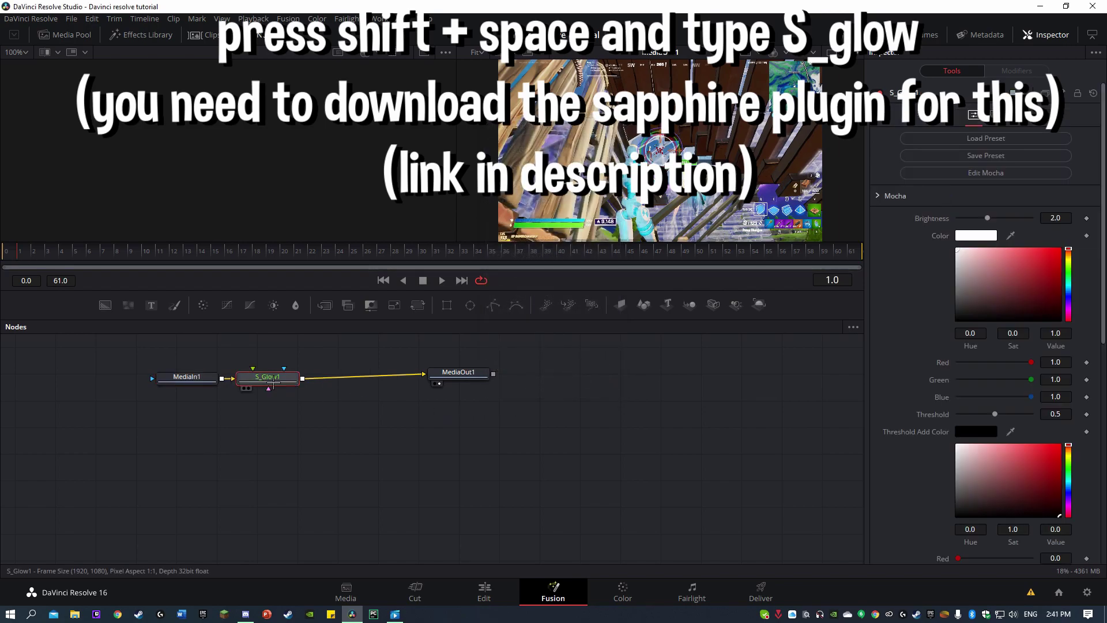
left_click_drag(179, 381, 98, 377)
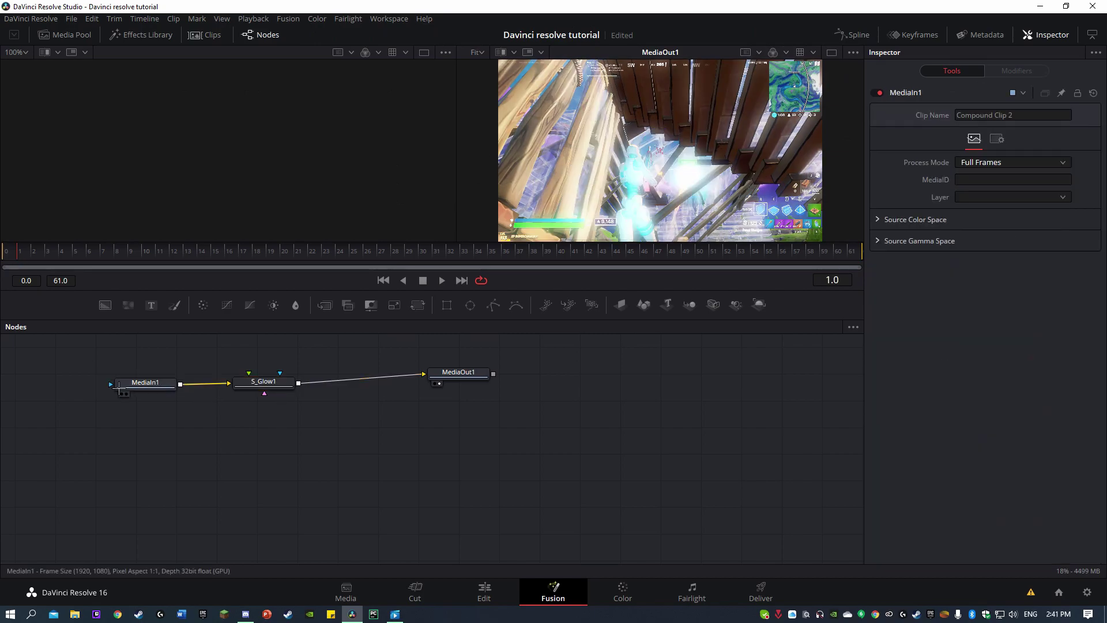
left_click_drag(268, 389, 193, 378)
Add Directional Blur and a Camera Shake node after S_Glow1
key("shift+space")
type("S_glow")
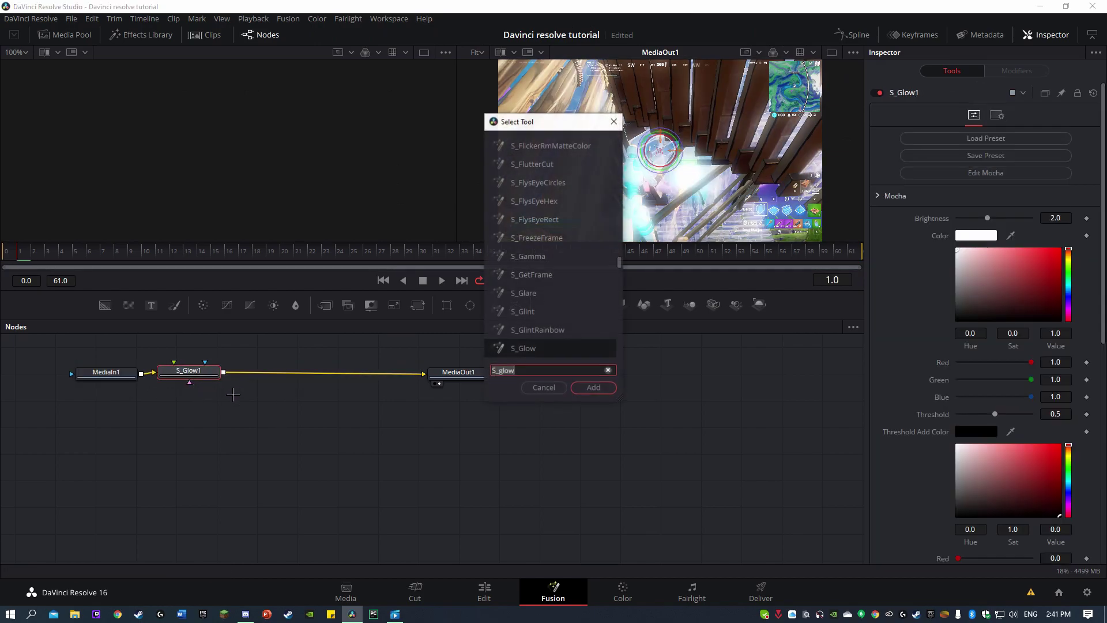
type("dire")
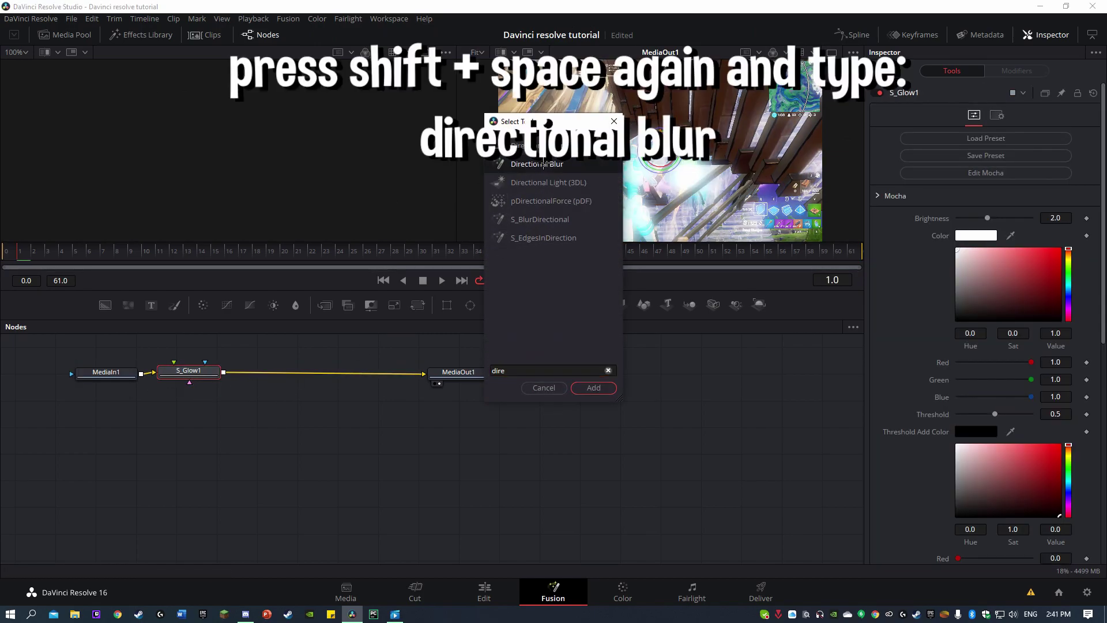
type("ctional Blur")
left_click(583, 388)
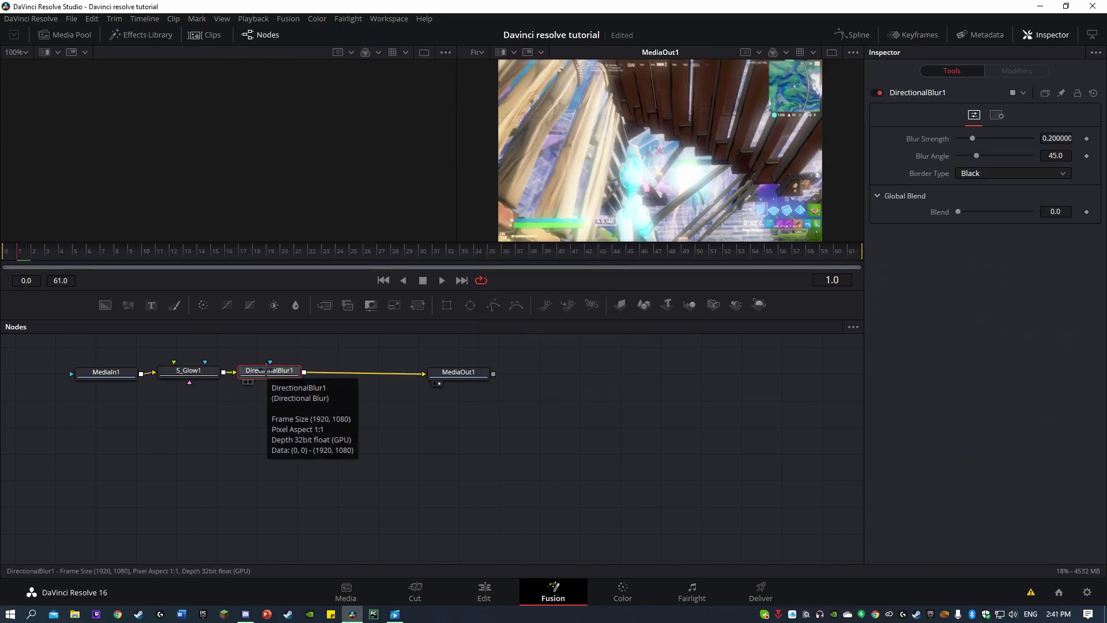
key("shift+space")
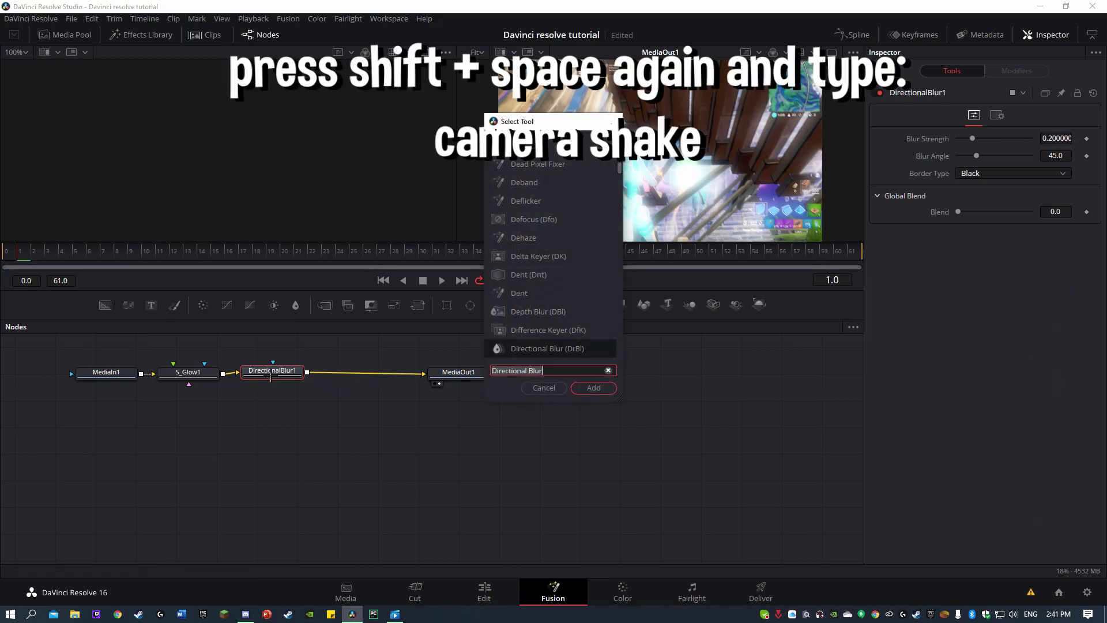
type("camera")
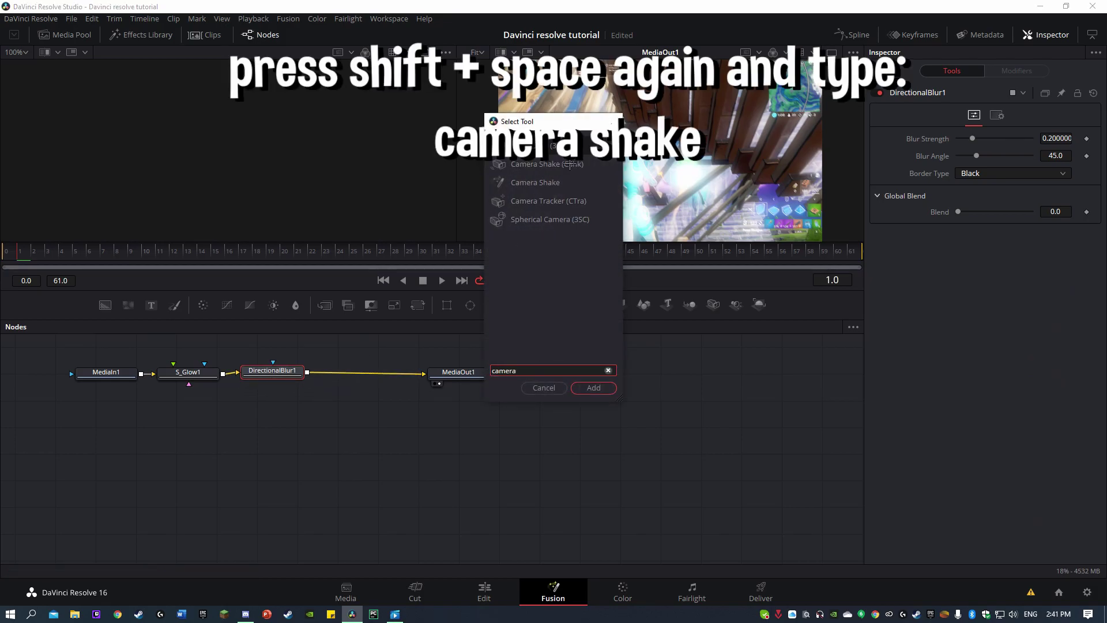
left_click(570, 165)
left_click(594, 387)
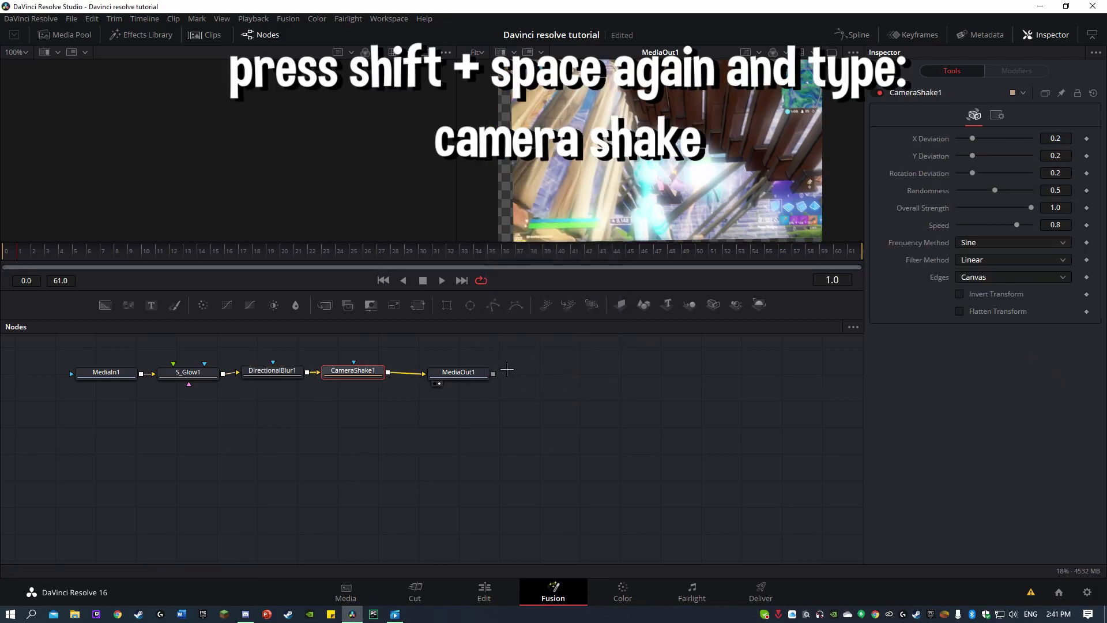
left_click_drag(459, 372, 585, 361)
Add a second Camera Shake before MediaOut1 and set CameraShake1's X Deviation to 0
left_click(353, 372)
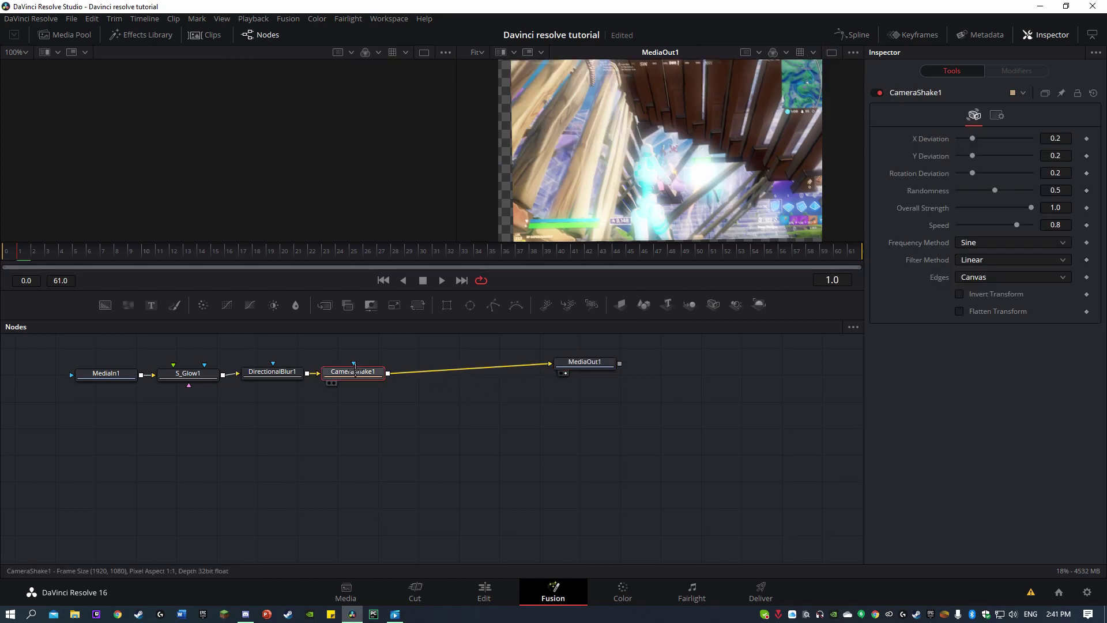
key("shift+space")
left_click(592, 388)
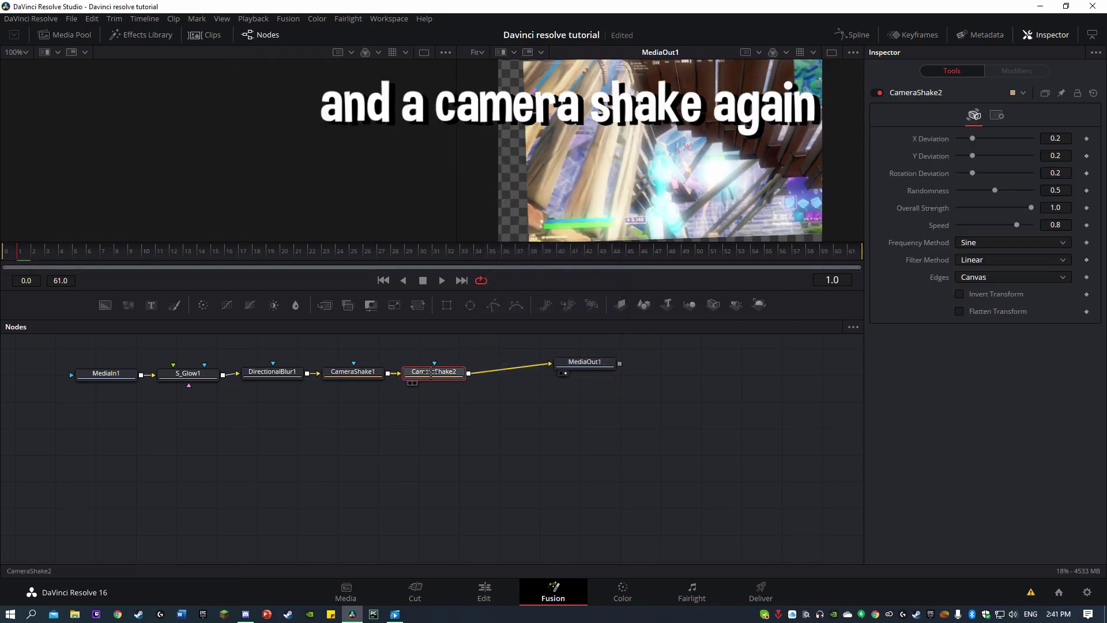
left_click_drag(583, 366, 536, 381)
left_click(536, 381)
left_click(188, 374)
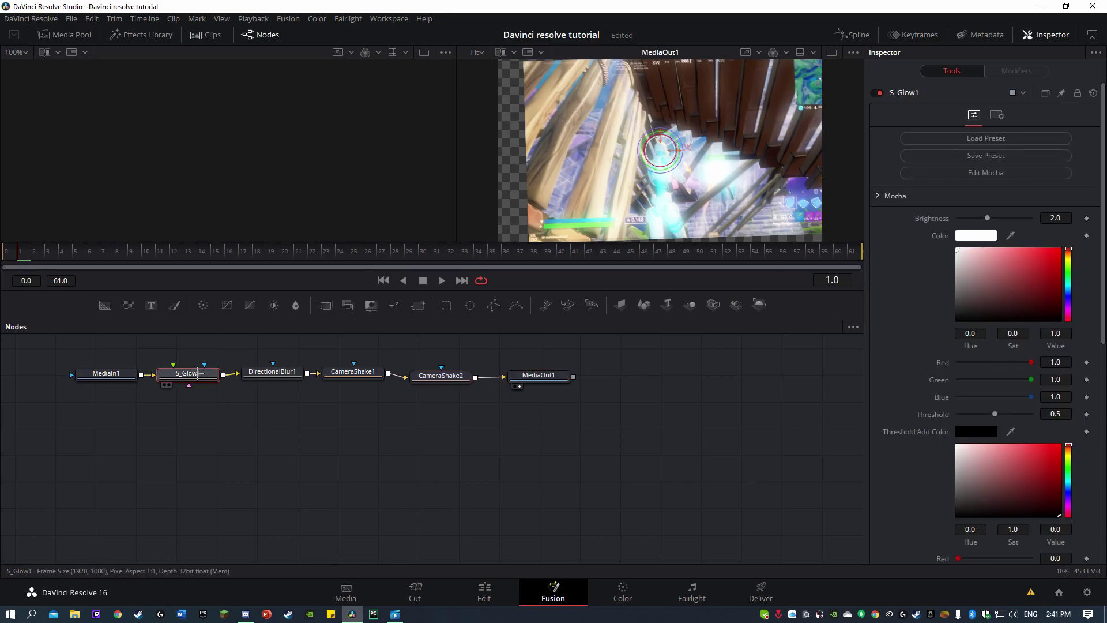
left_click(353, 372)
mouse_move(975, 137)
left_mouse_down()
mouse_move(941, 144)
mouse_move(946, 158)
left_mouse_up()
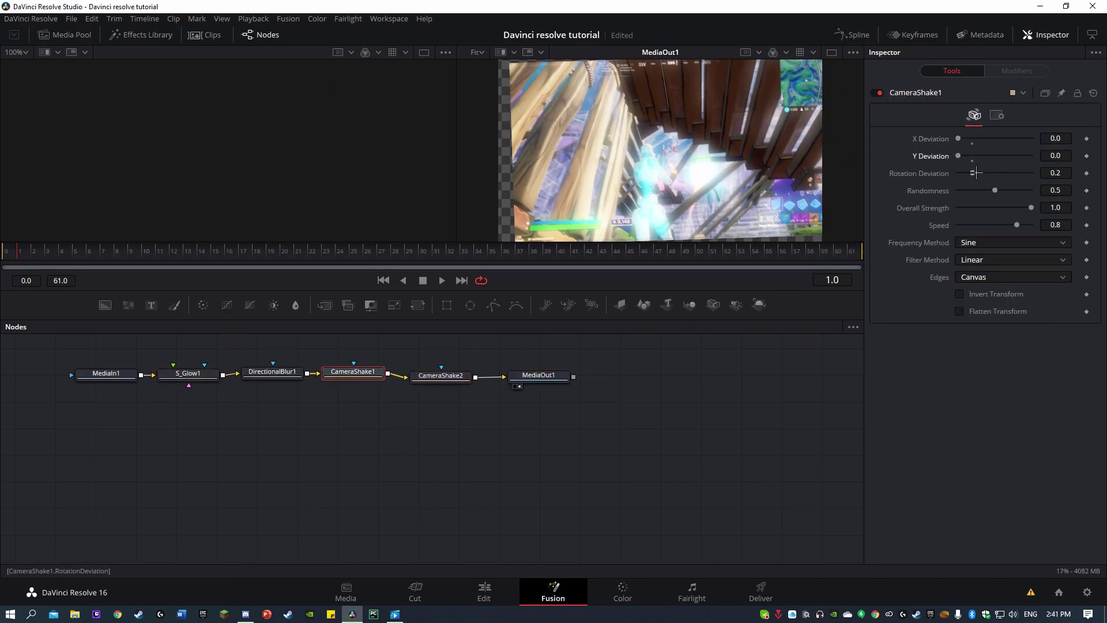
Set Rotation Deviation to 0.25 and Speed to 0, and keyframe Overall Strength at frames 0 and 50
left_click(1062, 173)
type("5")
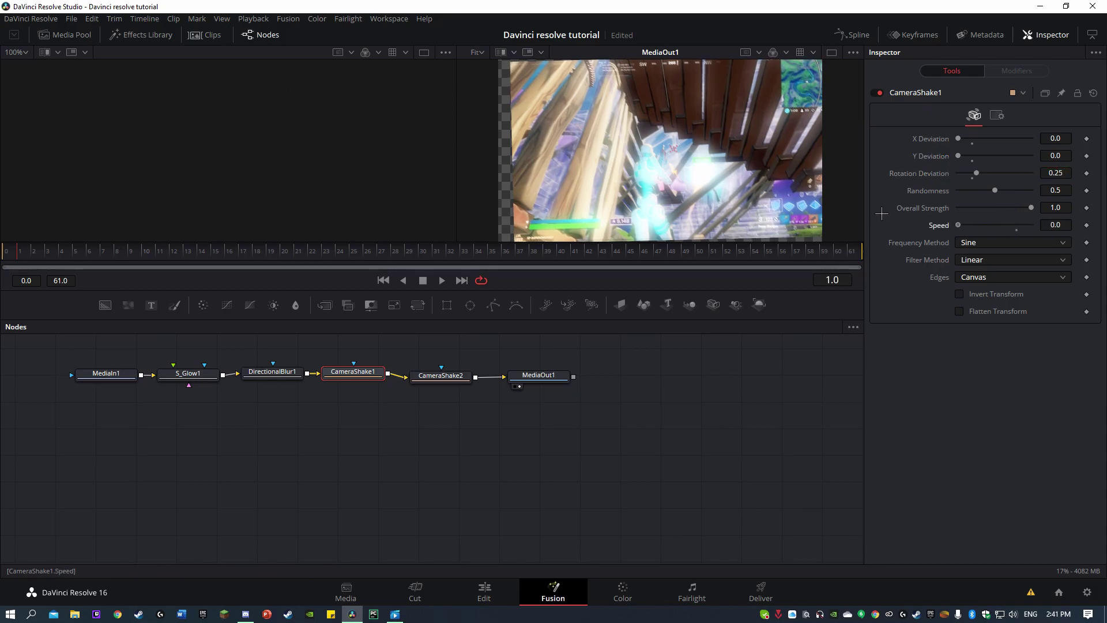
left_click_drag(1015, 225, 817, 414)
left_click(15, 249)
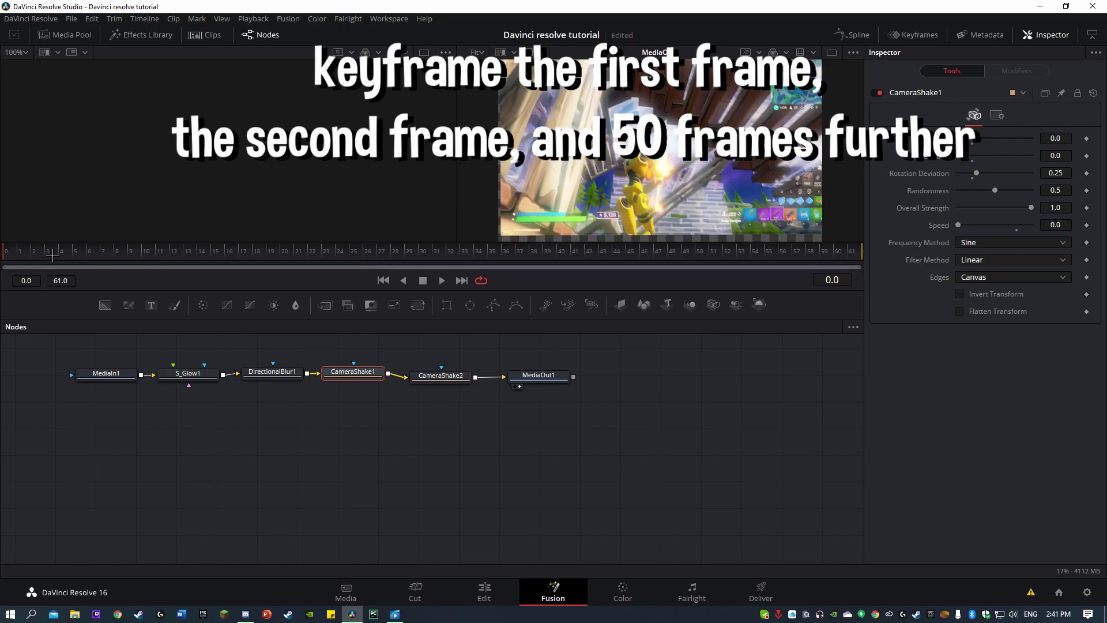
left_click(1086, 208)
key("Right")
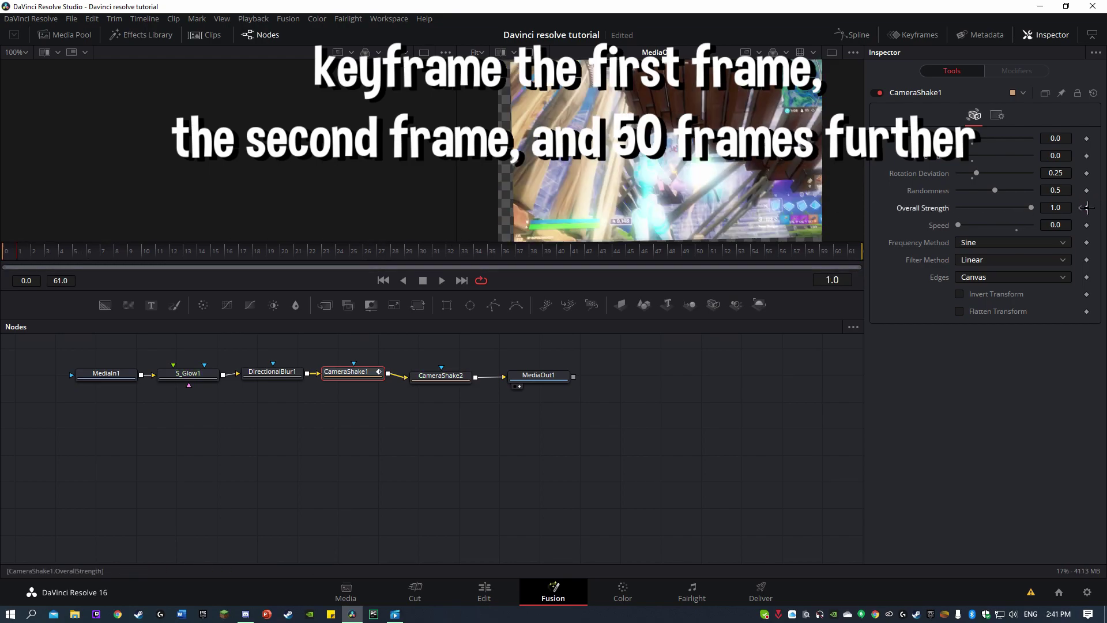
left_click_drag(658, 254, 704, 257)
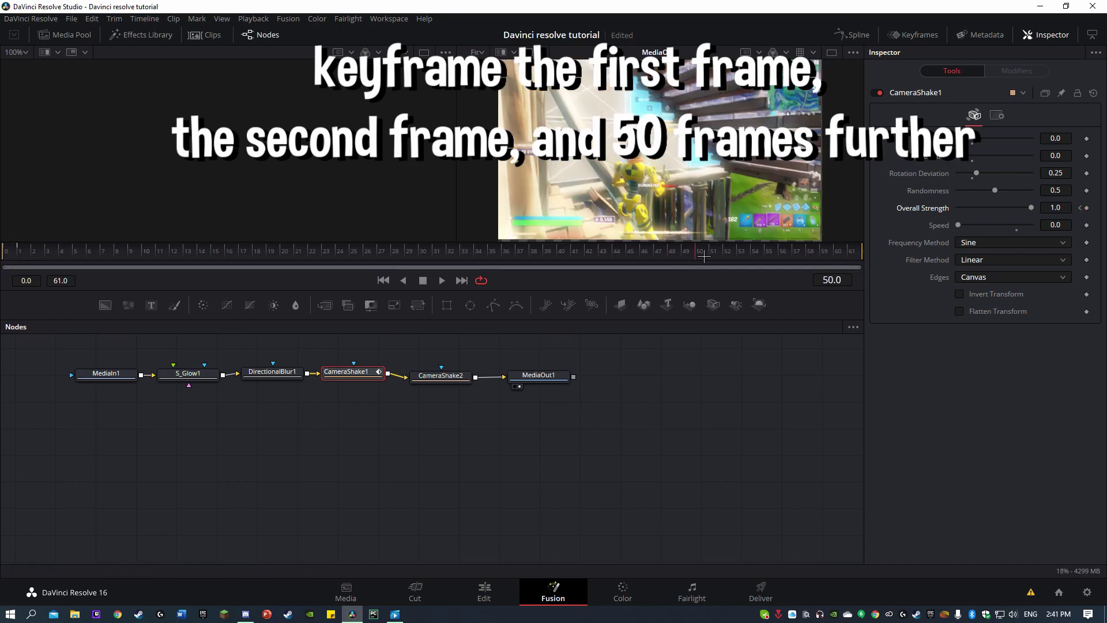
left_click(1087, 208)
Set Overall Strength to 0 at the frame 0 and frame 50 keyframes
key("Home")
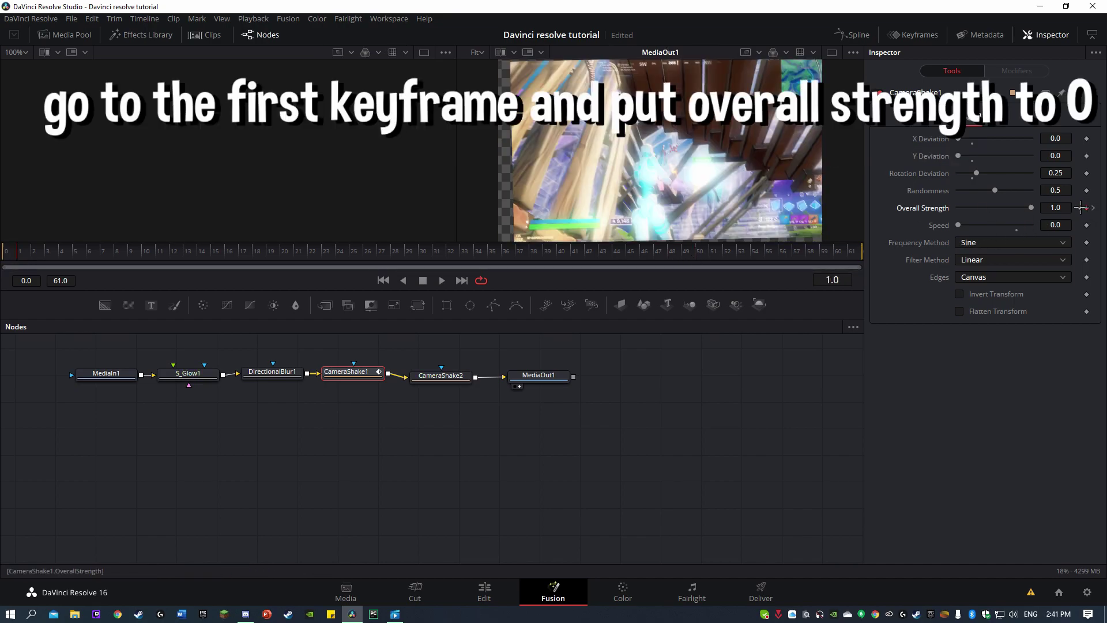
left_click(1056, 208)
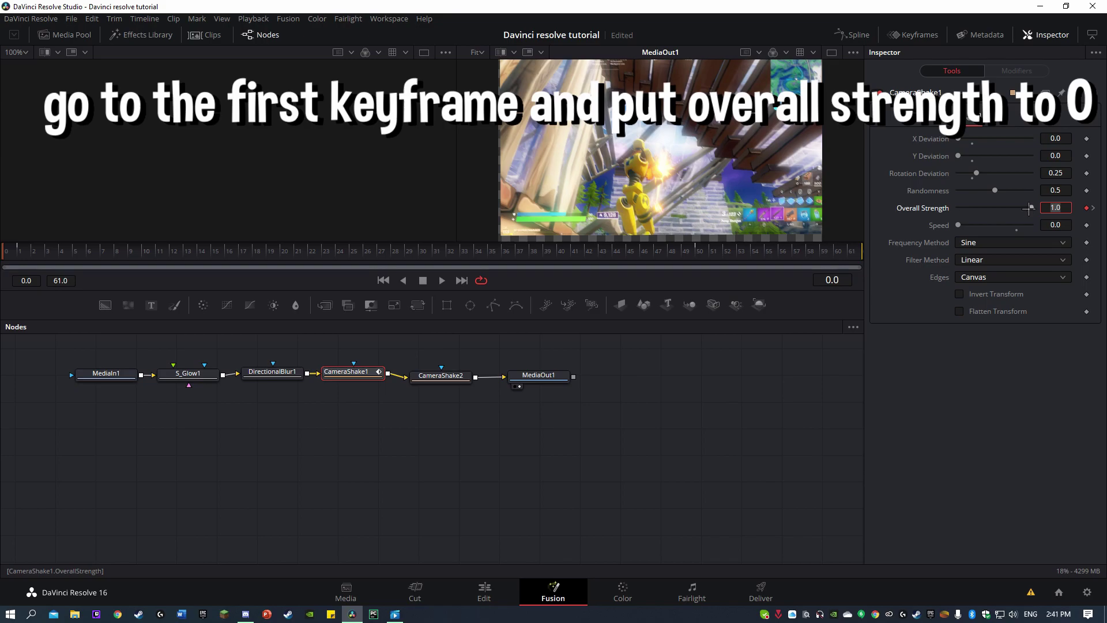
left_click_drag(1030, 208, 957, 207)
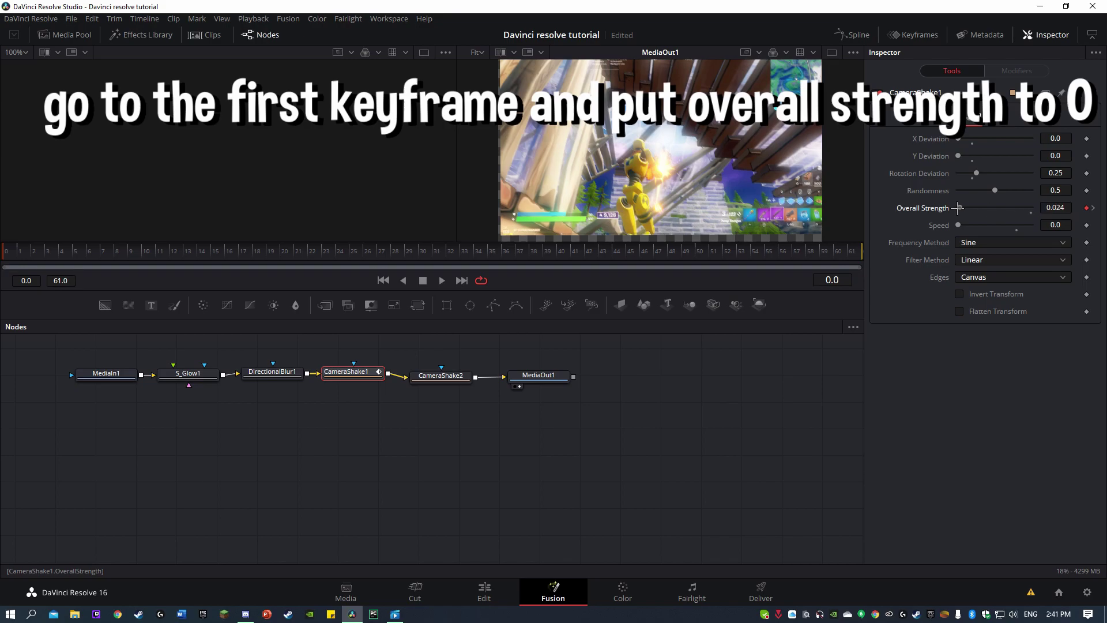
left_click(1093, 207)
left_click(1093, 207)
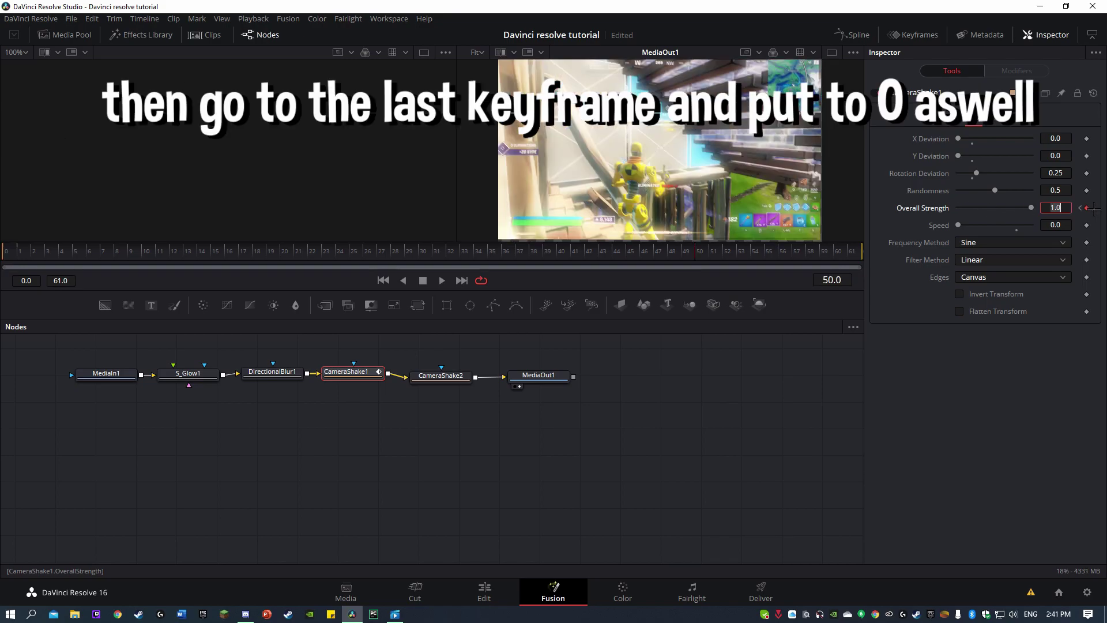
type("0")
key("Return")
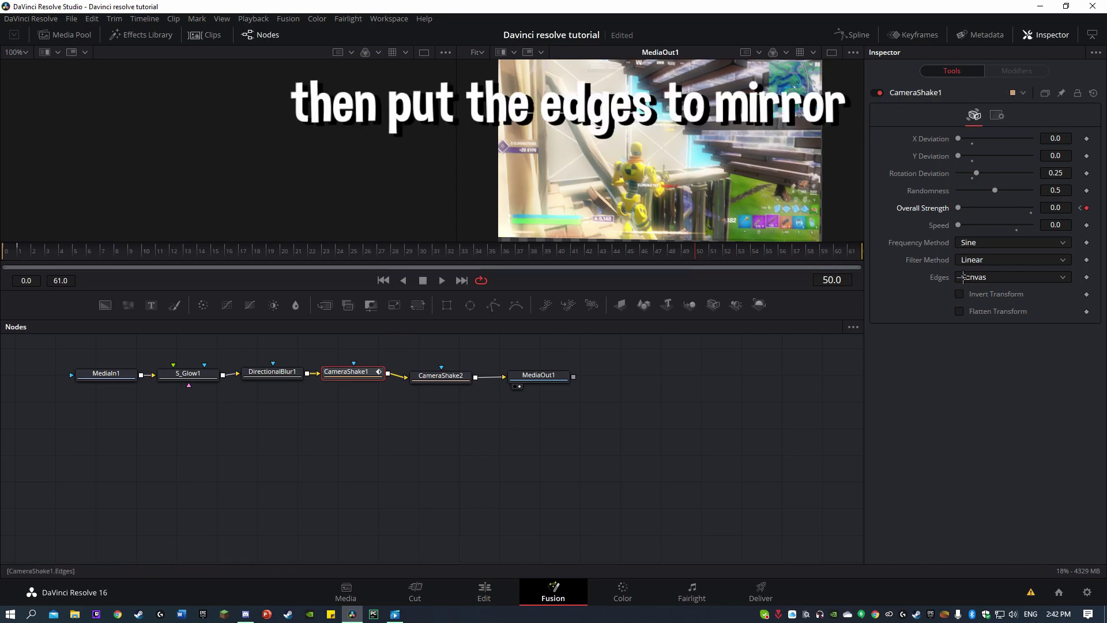
Set CameraShake1's Edges to Mirror
left_click(981, 277)
left_click(977, 330)
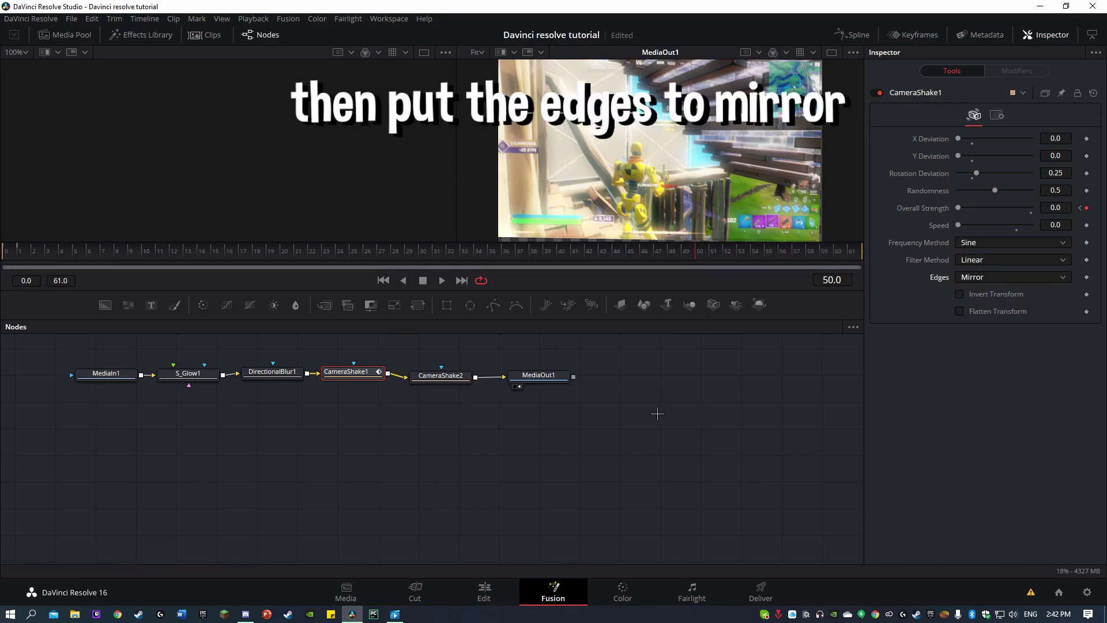
left_click(441, 376)
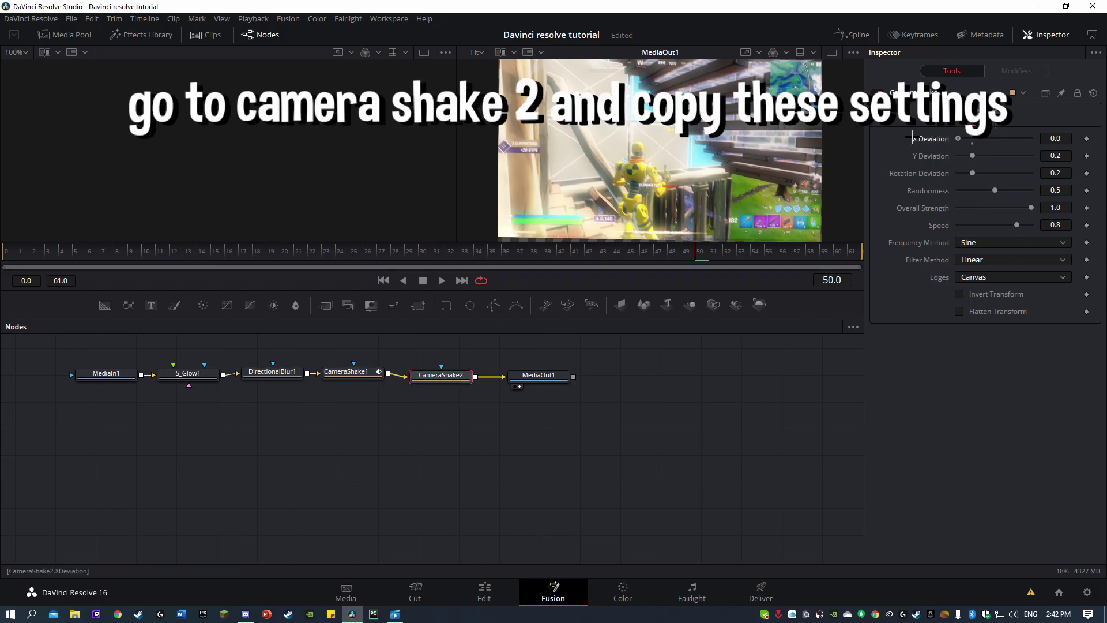
Zero CameraShake2's Y Deviation and Speed, and keyframe Overall Strength at frames 0 and 1
left_click_drag(968, 156, 959, 156)
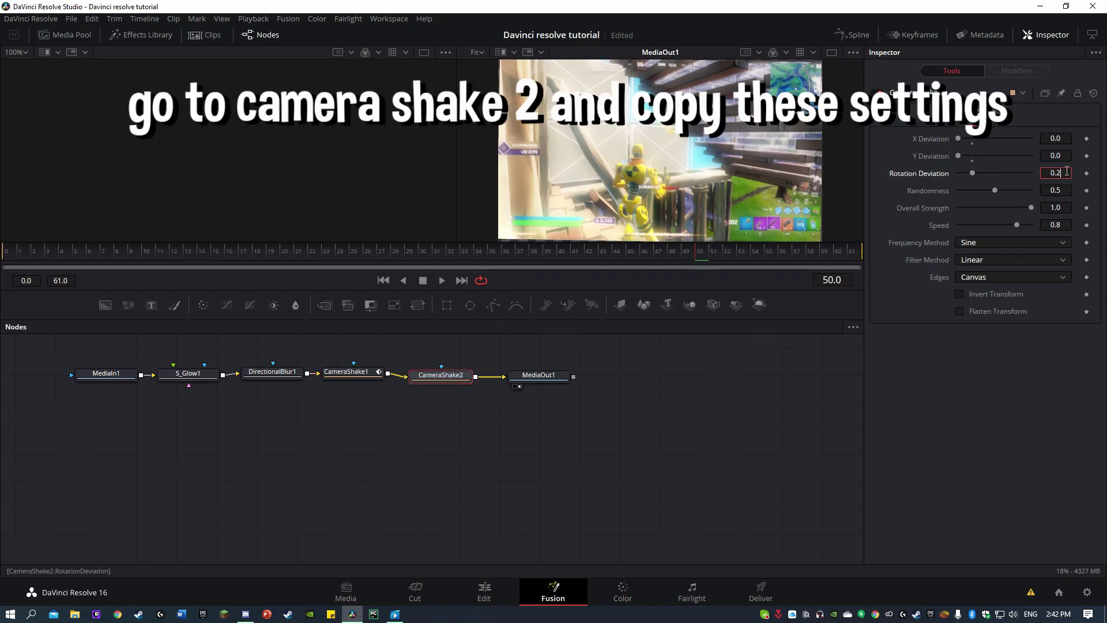
left_click_drag(1014, 225, 934, 222)
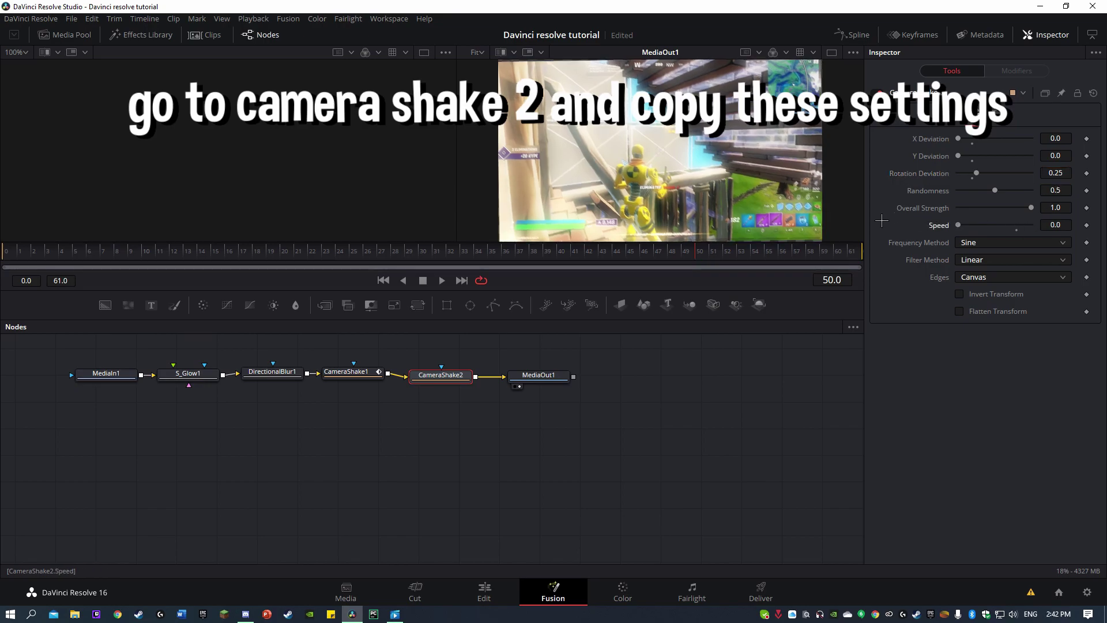
left_click(4, 252)
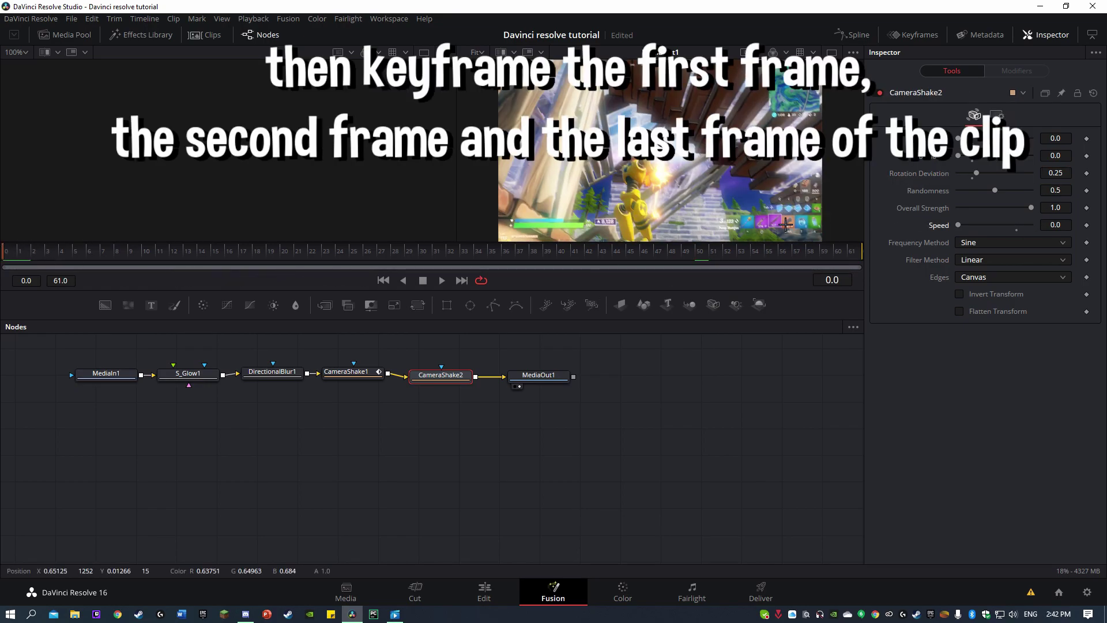
left_click(1085, 208)
key("Right")
left_click(1085, 209)
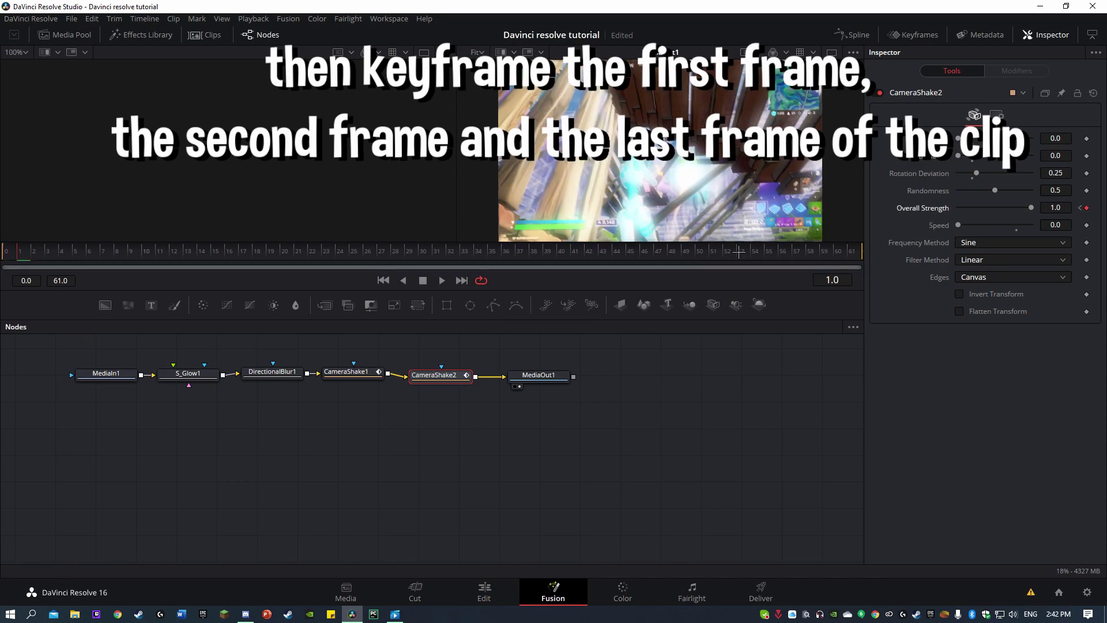
left_click_drag(809, 253, 856, 252)
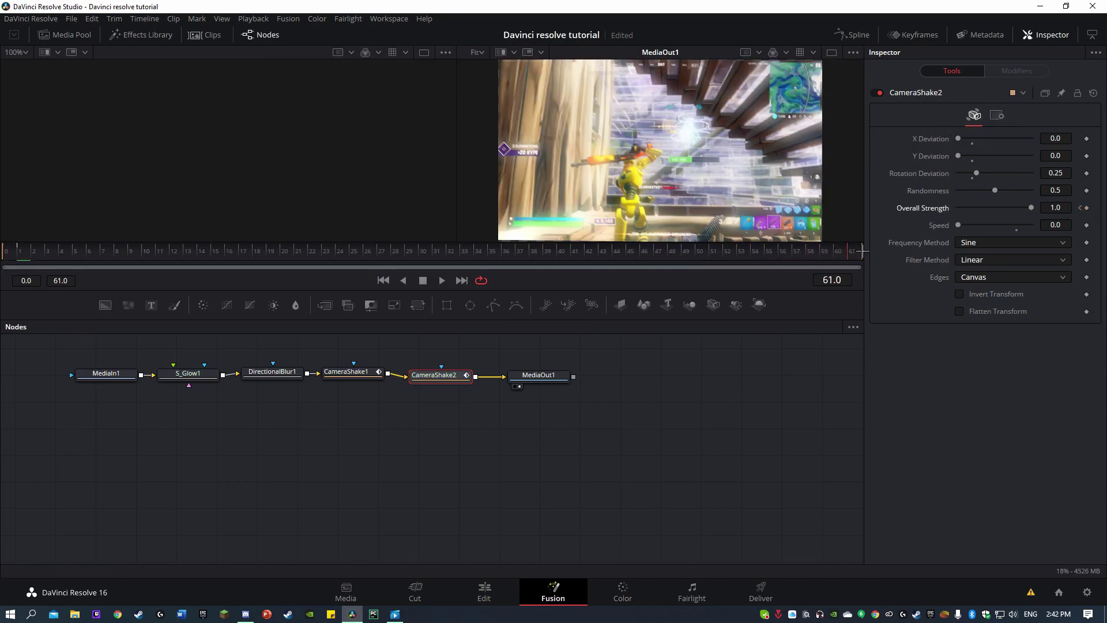
Set Overall Strength to 0 at the frame 61 keyframe and Edges to Mirror
left_click(1081, 208)
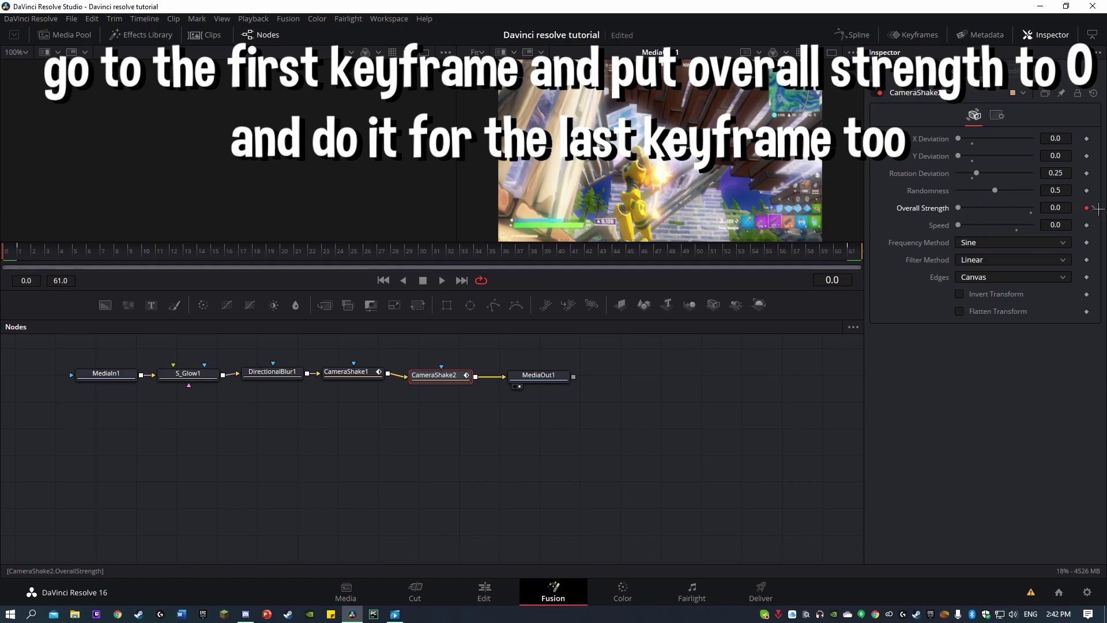
left_click(1094, 208)
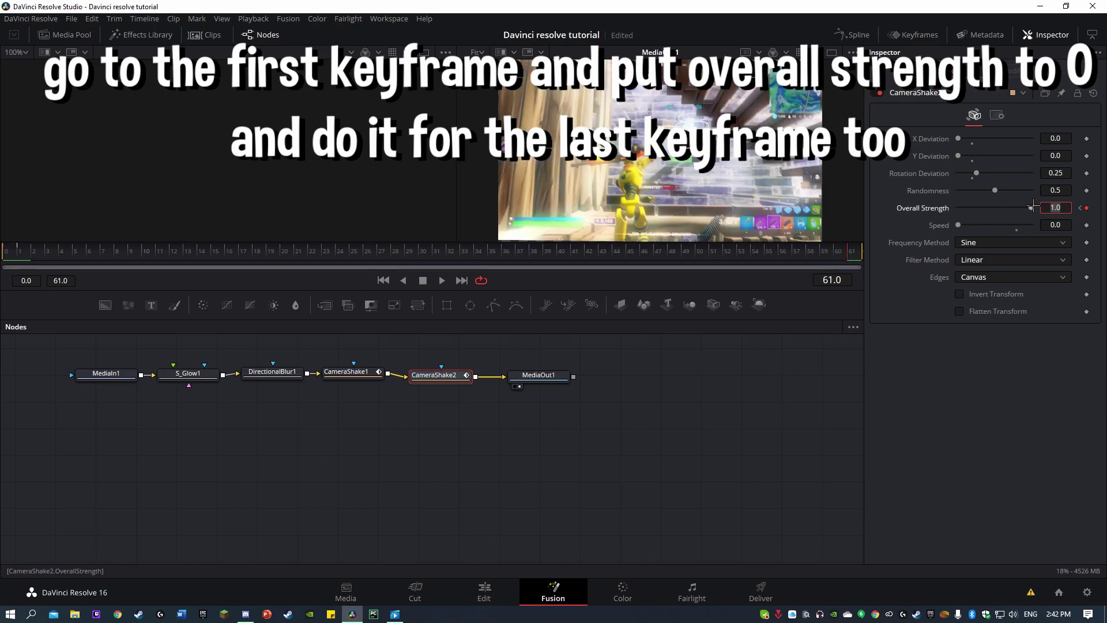
type("0")
key("Return")
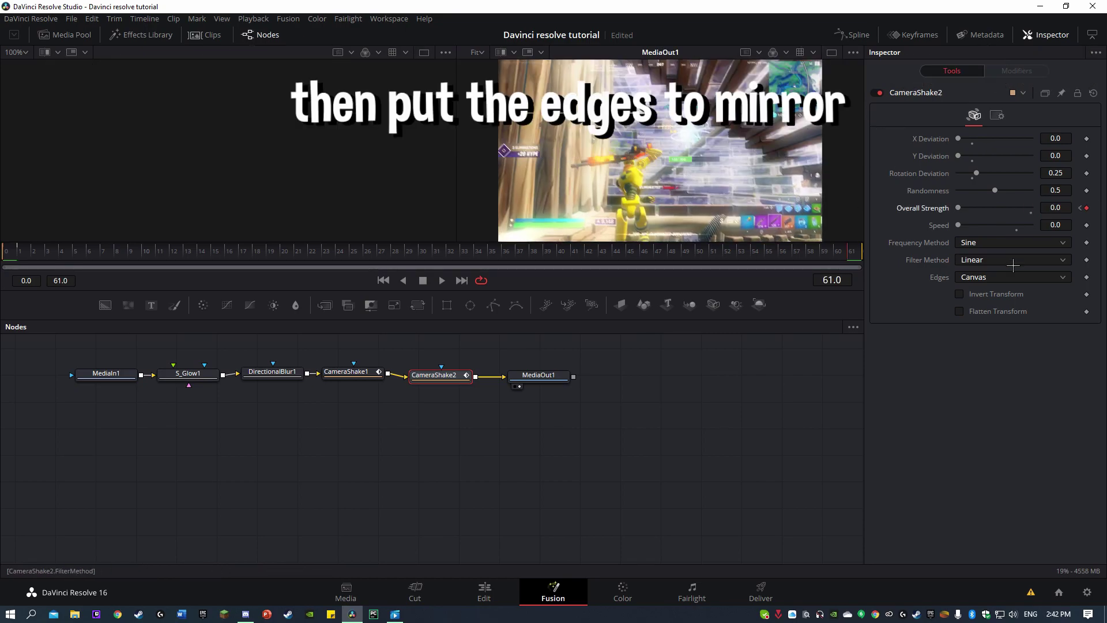
left_click(1012, 278)
left_click(962, 331)
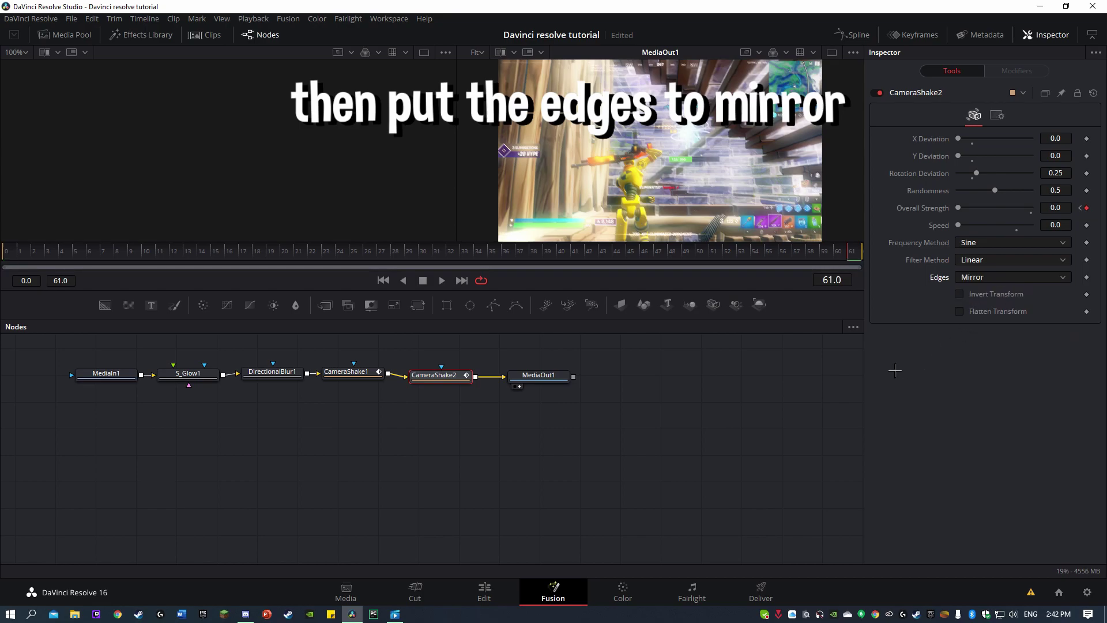
Keyframe DirectionalBlur1's Blur Strength at 0.25 on frame 0
left_click(272, 373)
left_click(7, 250)
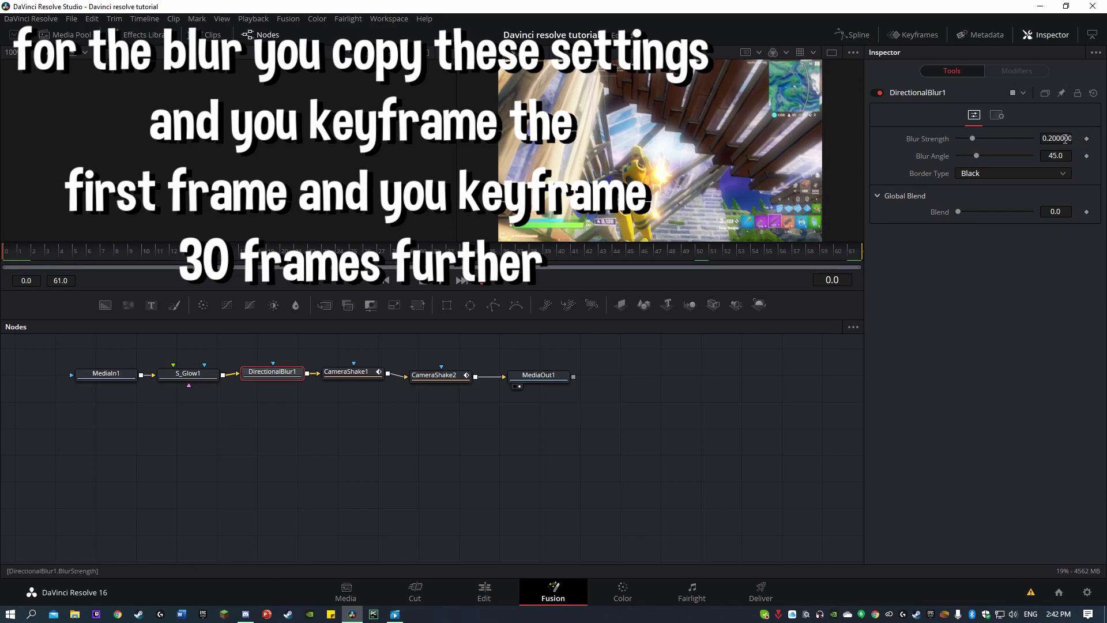
left_click(1087, 138)
left_click(1065, 138)
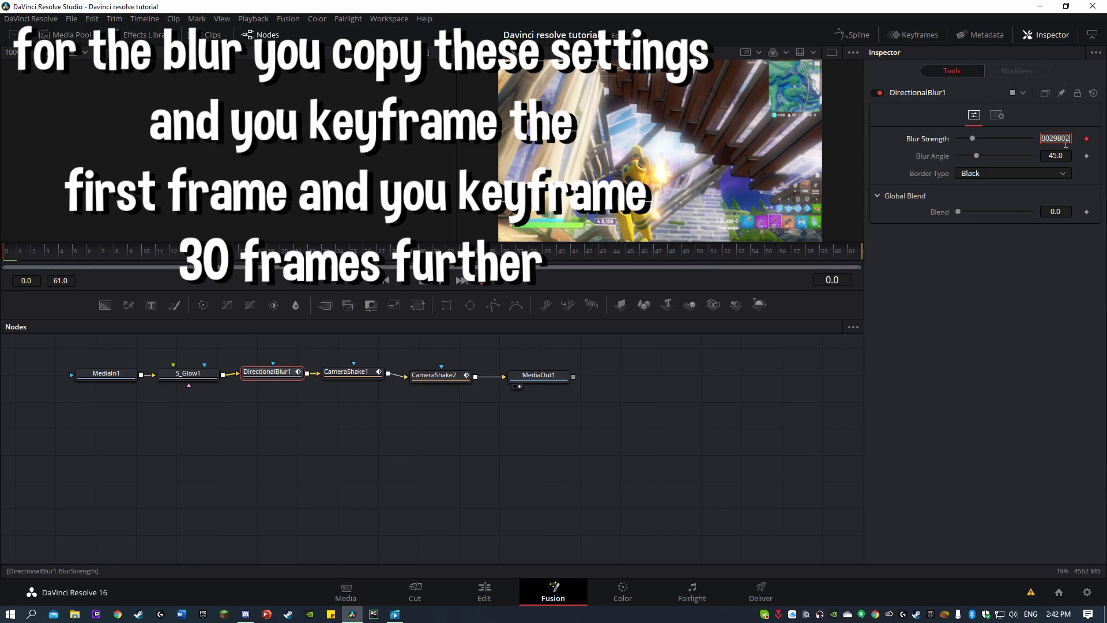
key("Tab")
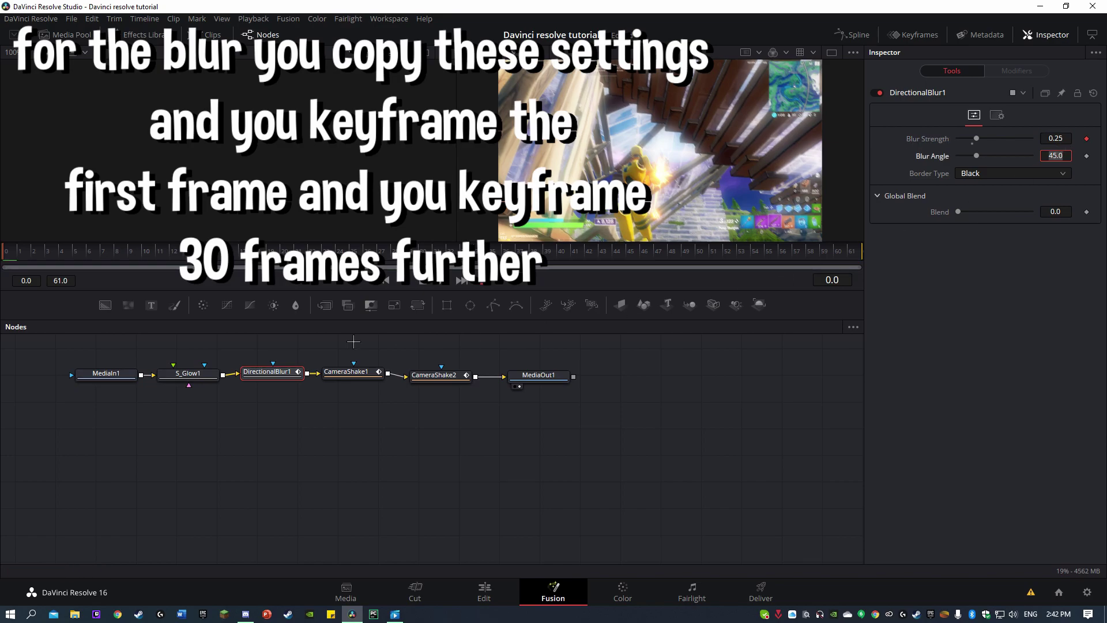
Keyframe Blur Strength to 0 at frame 20 and set Border Type to Replicate
left_click(178, 257)
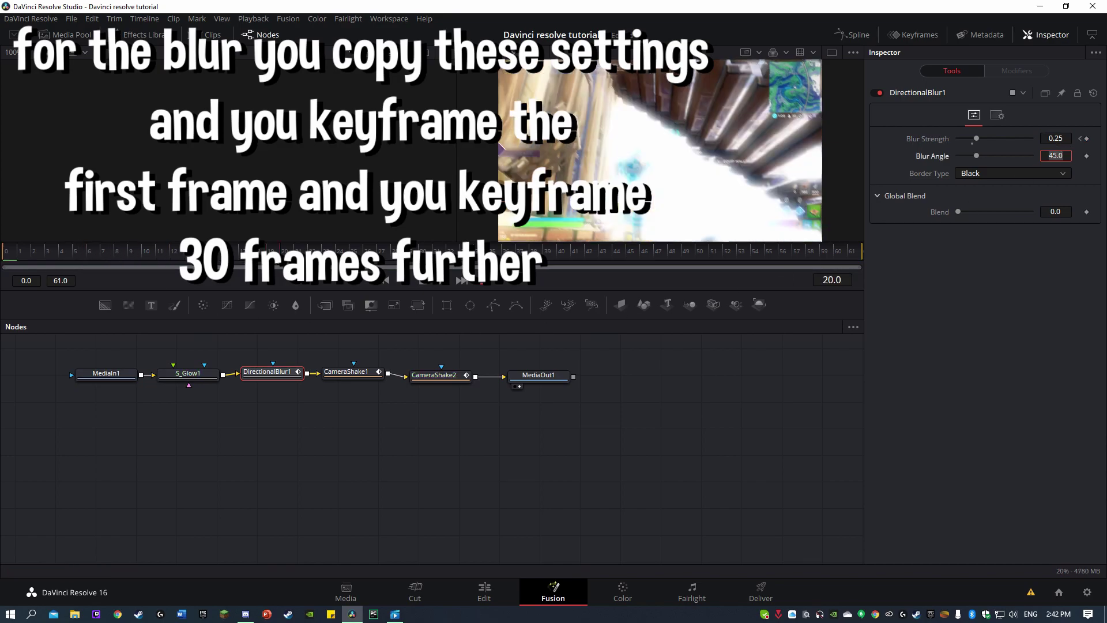
left_click(1087, 138)
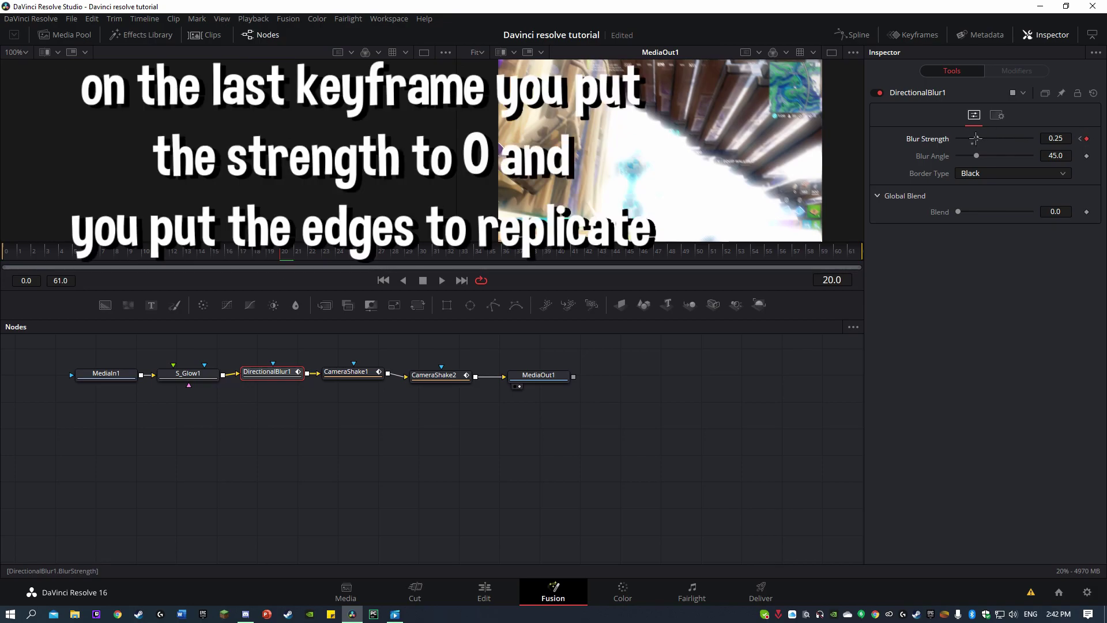
left_click_drag(975, 139, 890, 138)
left_click(994, 172)
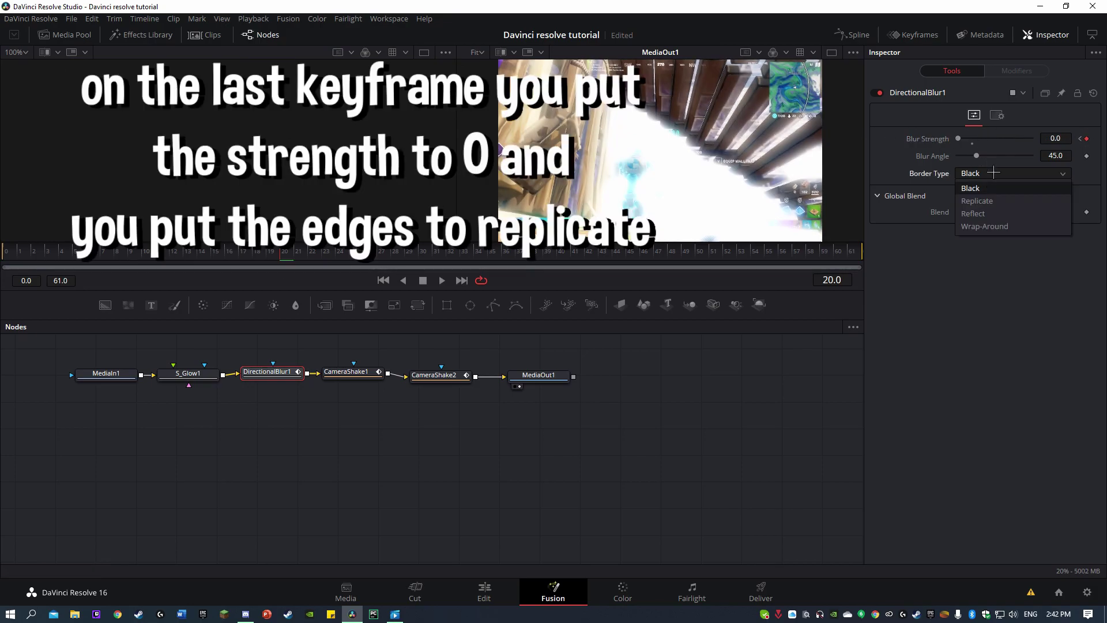
left_click(980, 199)
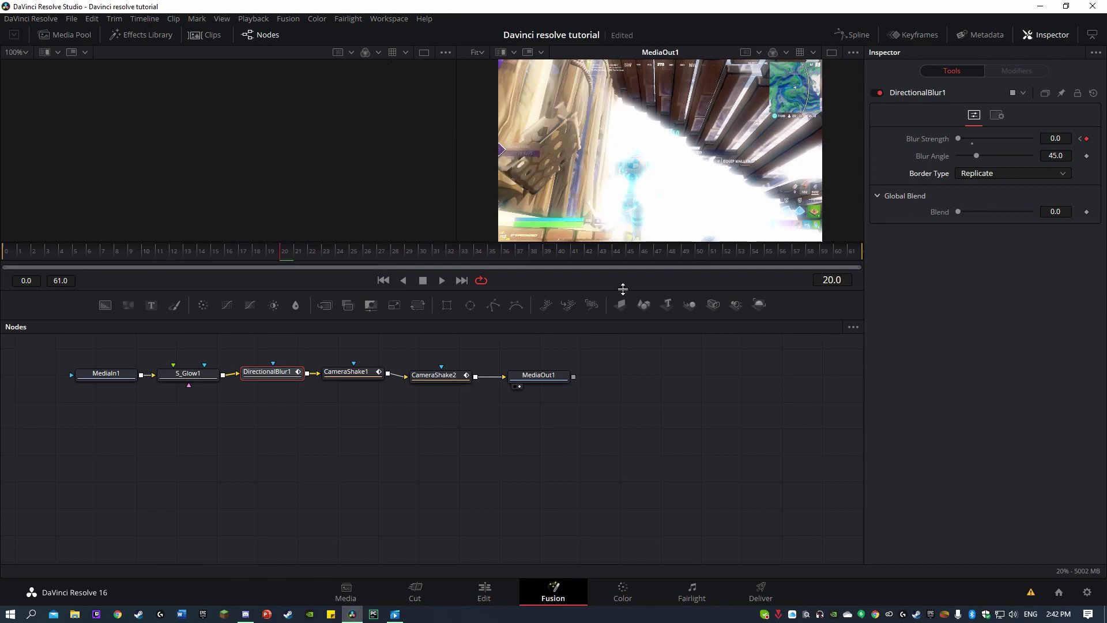
Make S_Glow1's colour blue and add a Brightness keyframe at frame 50
left_click(188, 373)
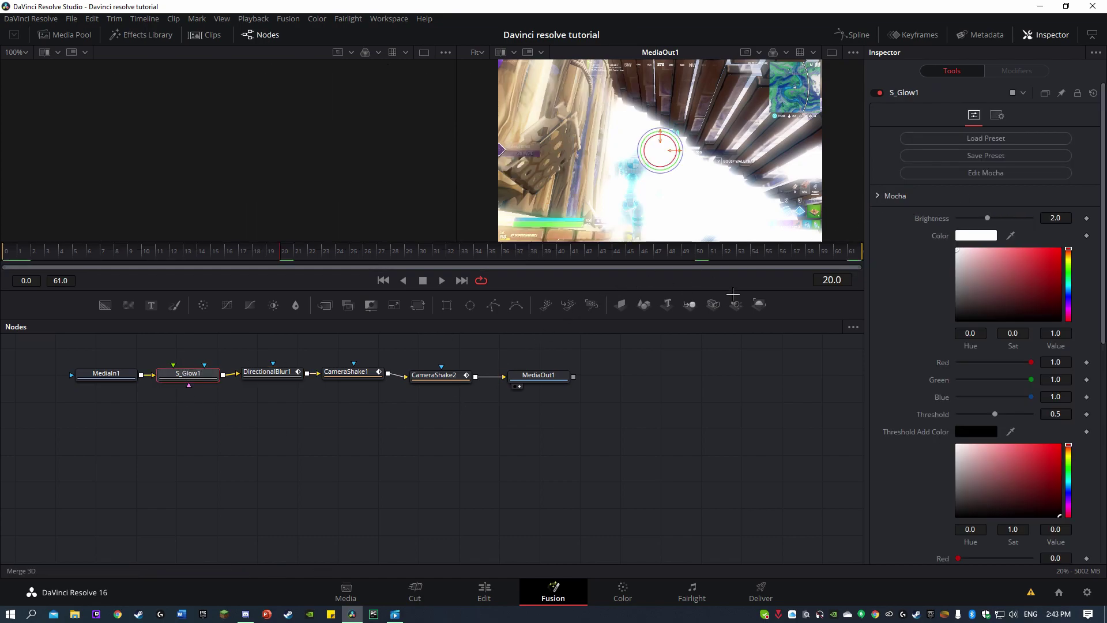
left_click_drag(1068, 274, 1068, 288)
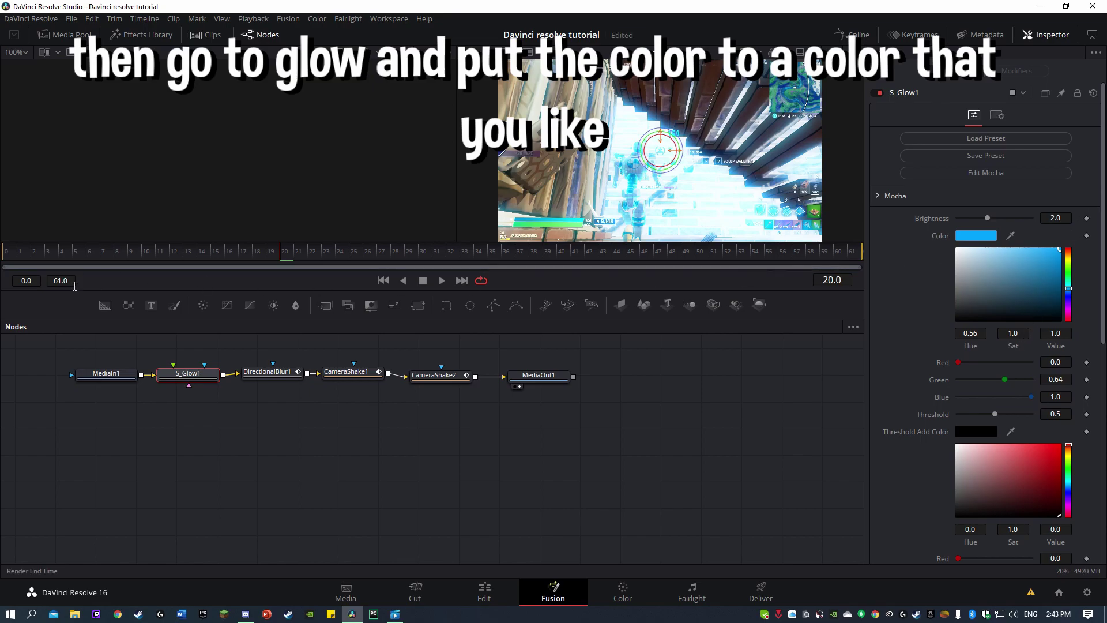
left_click(383, 280)
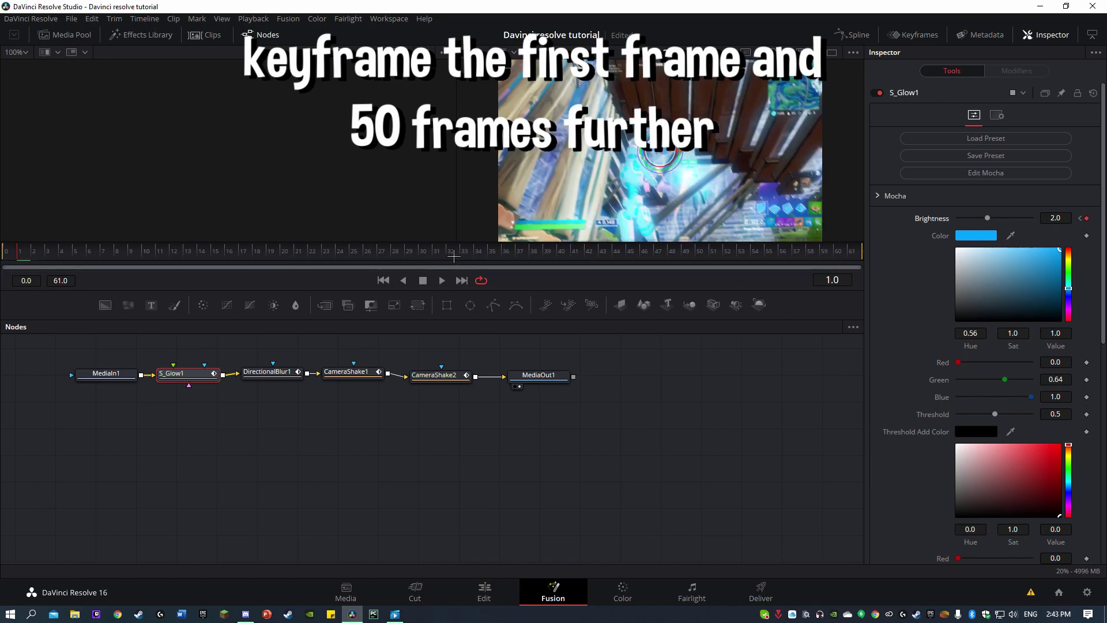
left_click_drag(559, 257, 700, 257)
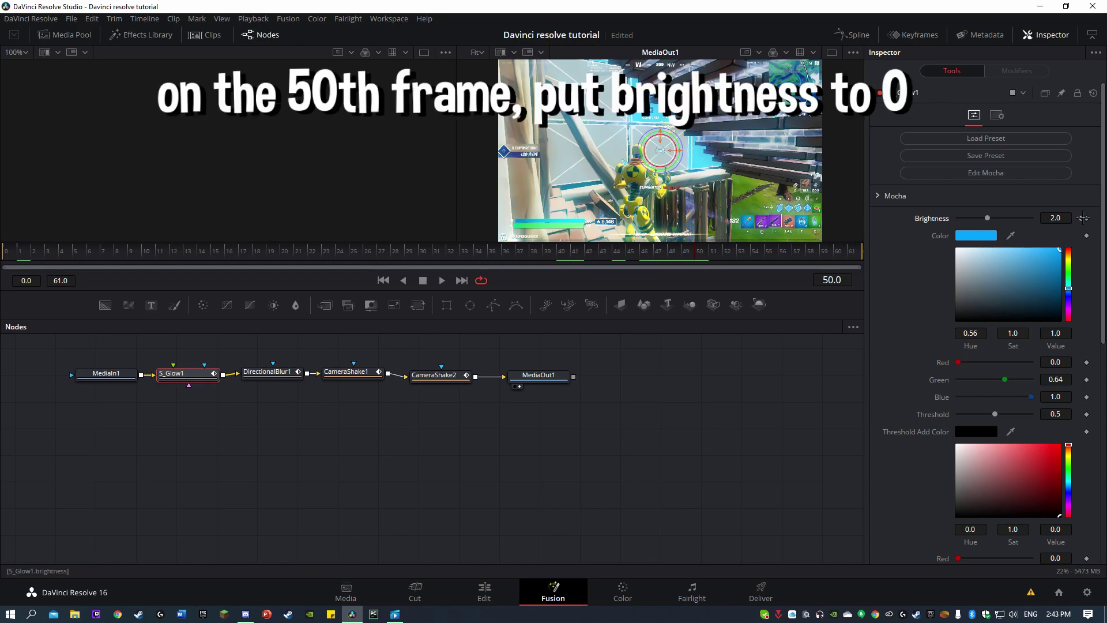
left_click(1086, 218)
Drop Brightness to 0 at frame 50 and lower Threshold to 0.291
left_click_drag(982, 218, 954, 218)
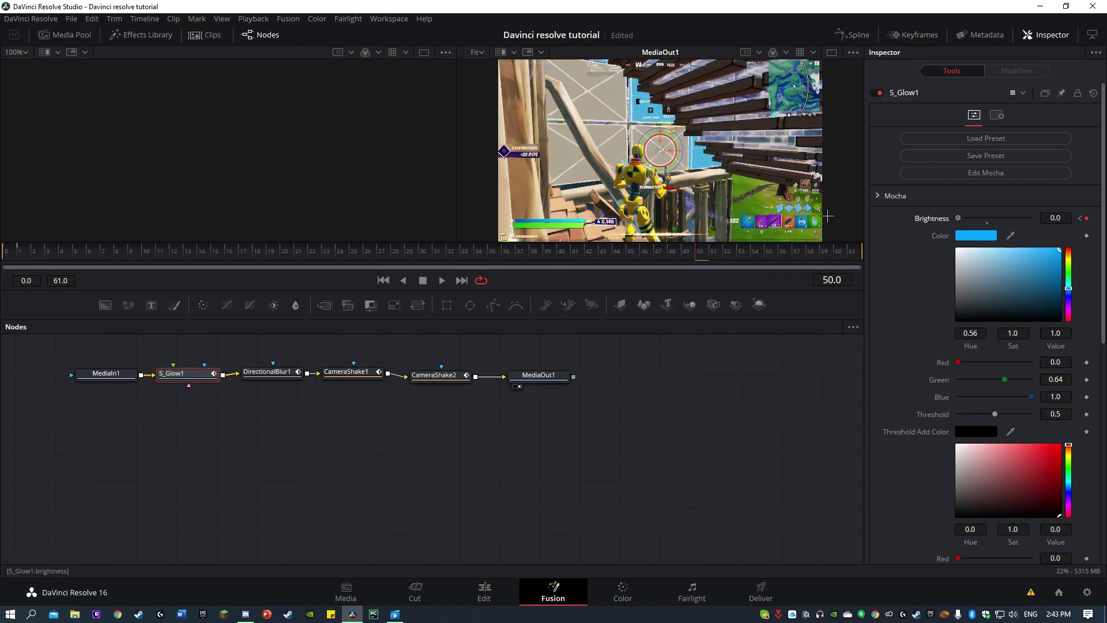
left_click(1078, 218)
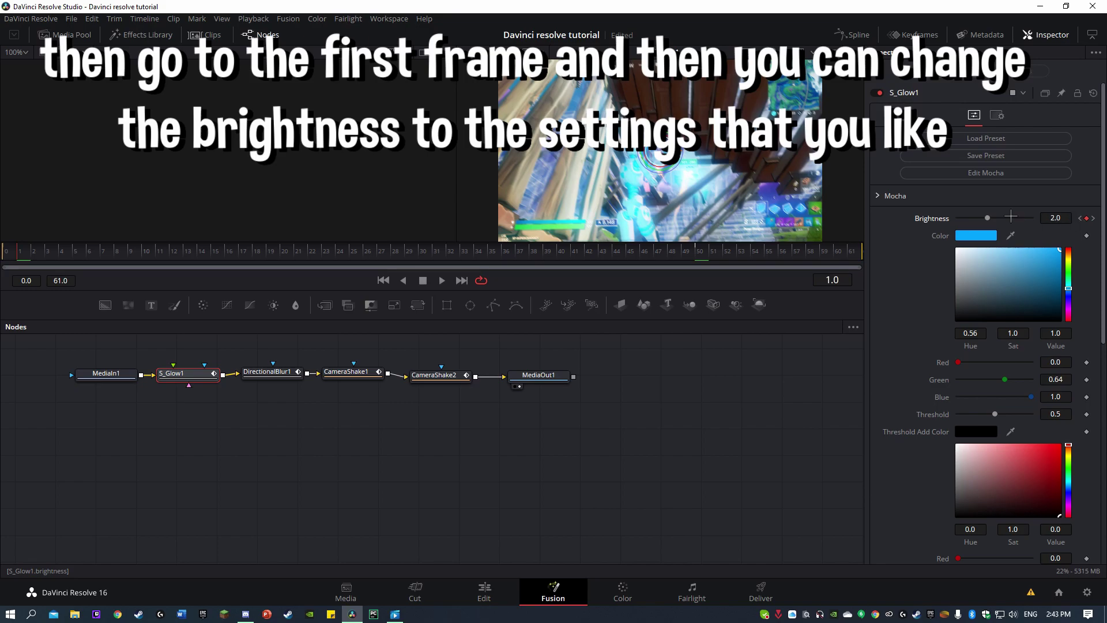
left_click_drag(996, 414, 981, 414)
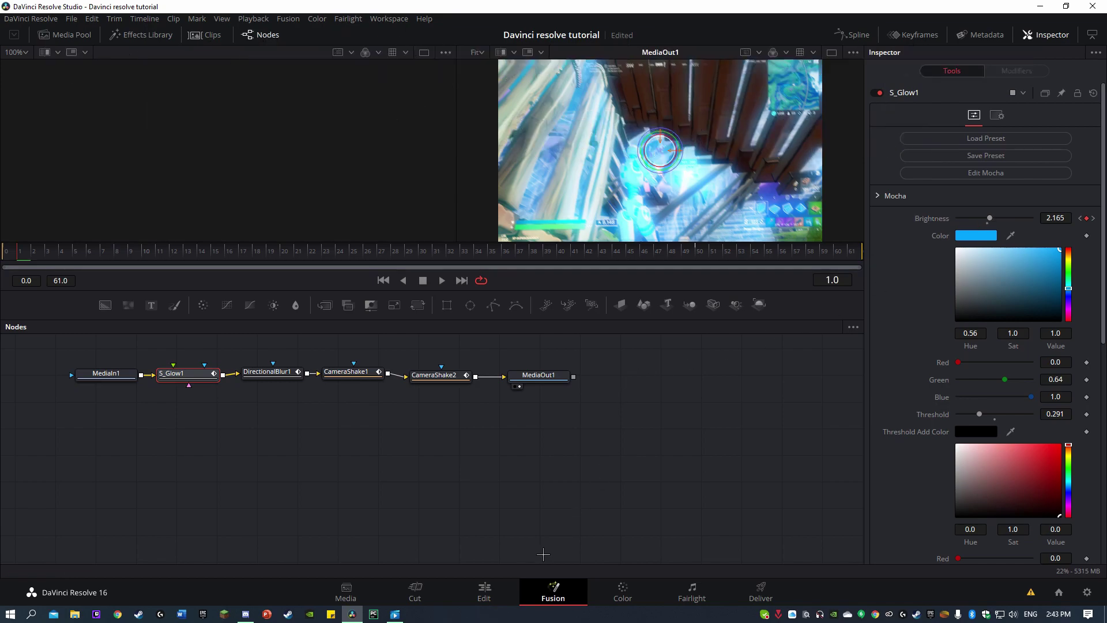
left_click(493, 585)
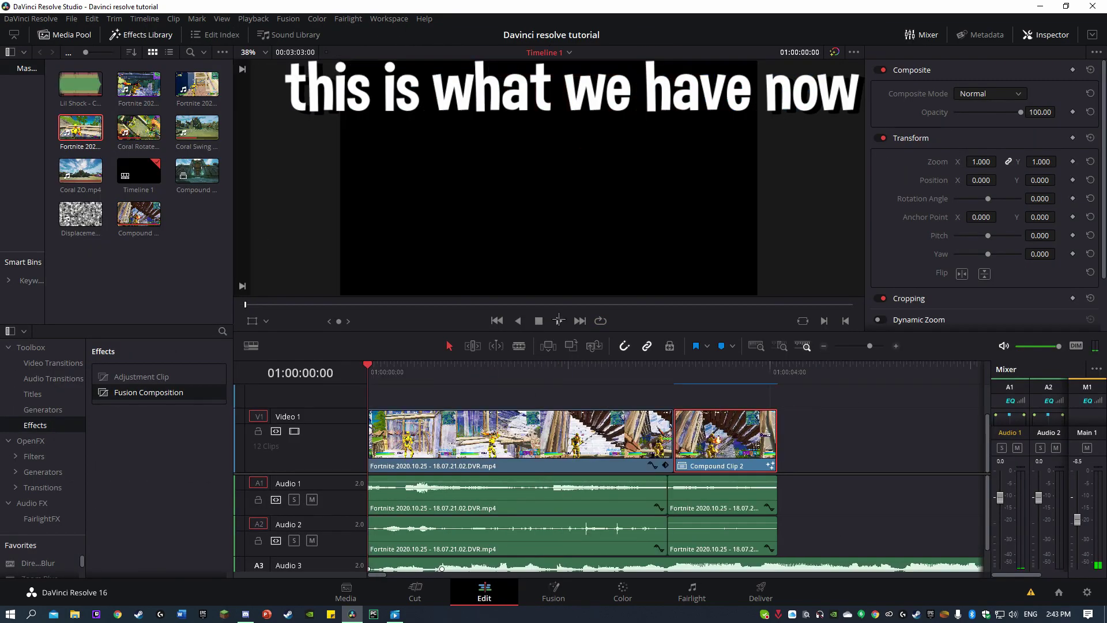
Play the timeline, park the playhead at the second beat drop (01:00:05:24), and select the Lil Shock clip
key("space")
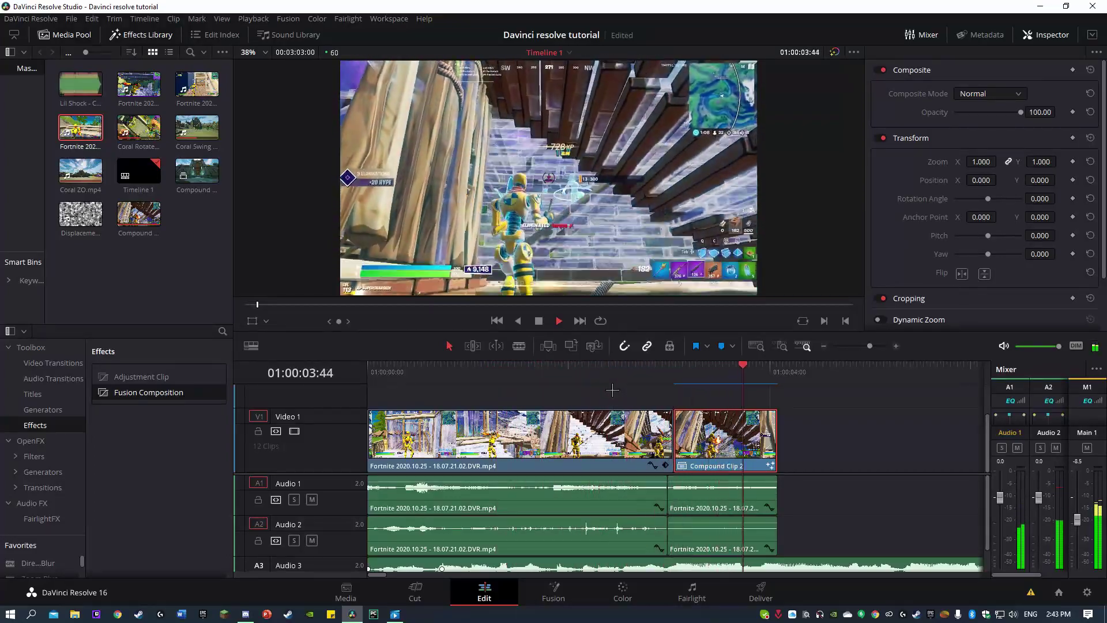
scroll(865, 519, "down", 1)
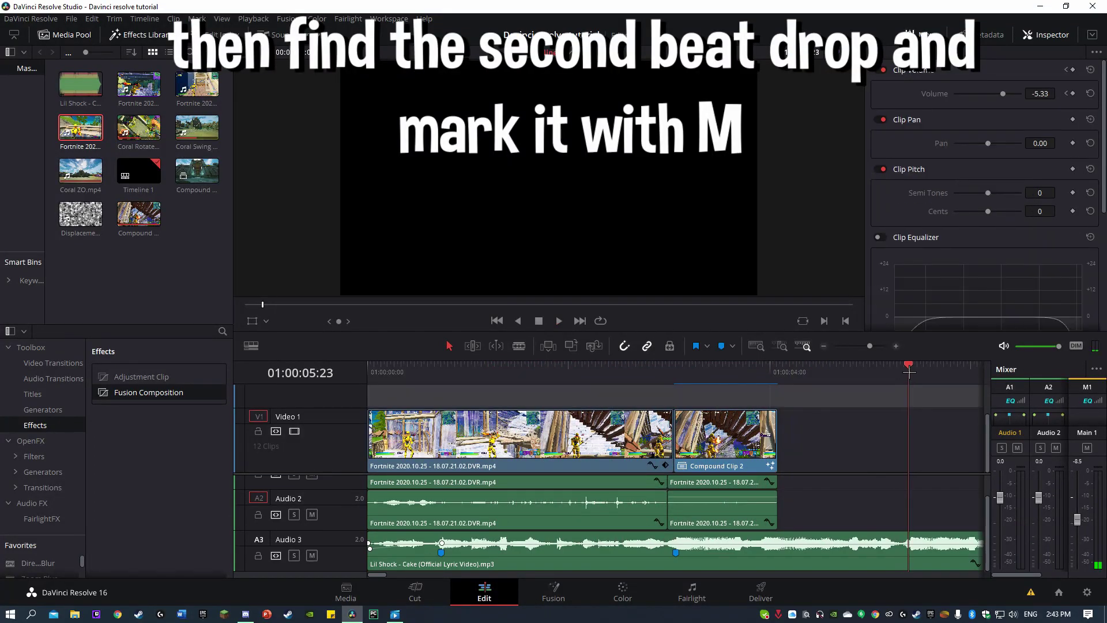
left_click_drag(904, 369, 910, 369)
left_click(928, 559)
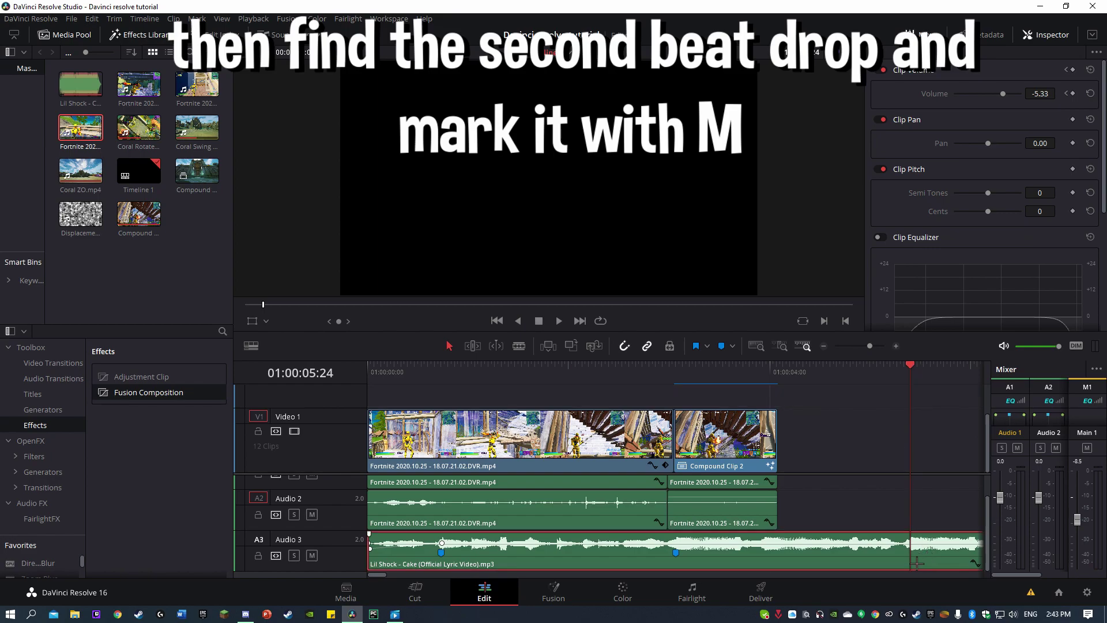
Add the beat-drop marker and take the first video clip to the Color page
key("m")
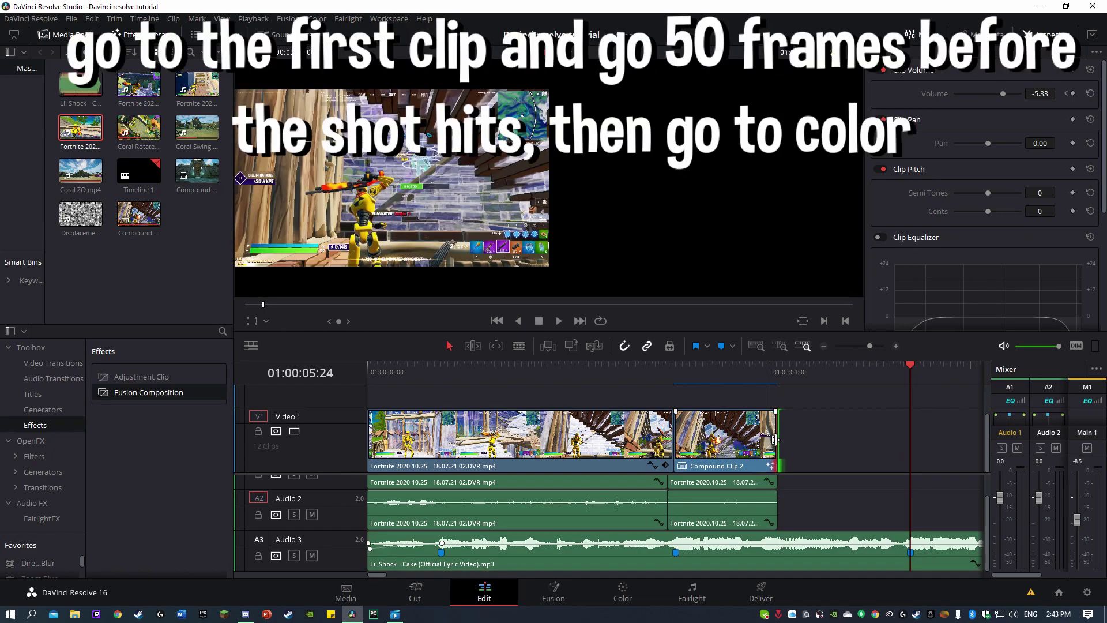
left_click(642, 432)
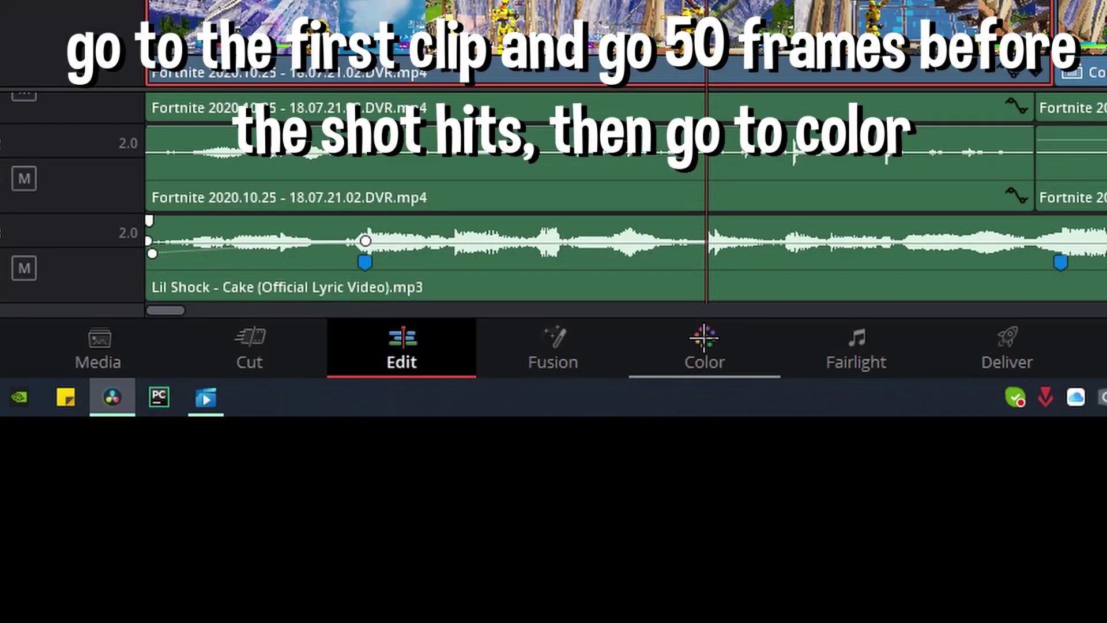
left_click(704, 337)
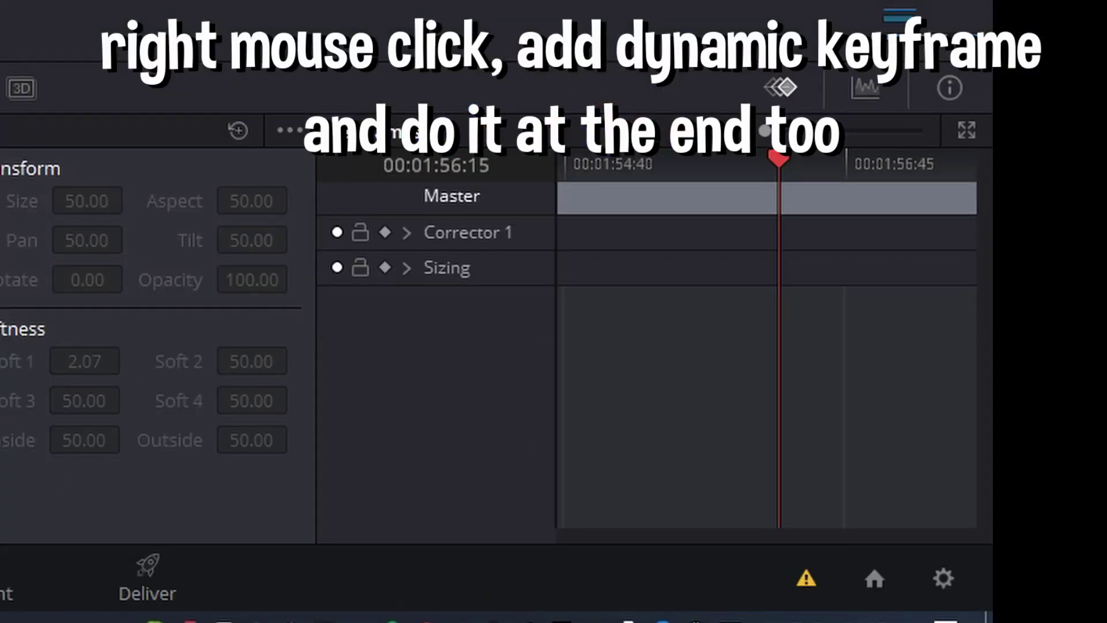
Add dynamic keyframes at the clip's start and end, and drag Saturation to 0
right_click(811, 196)
left_click(806, 242)
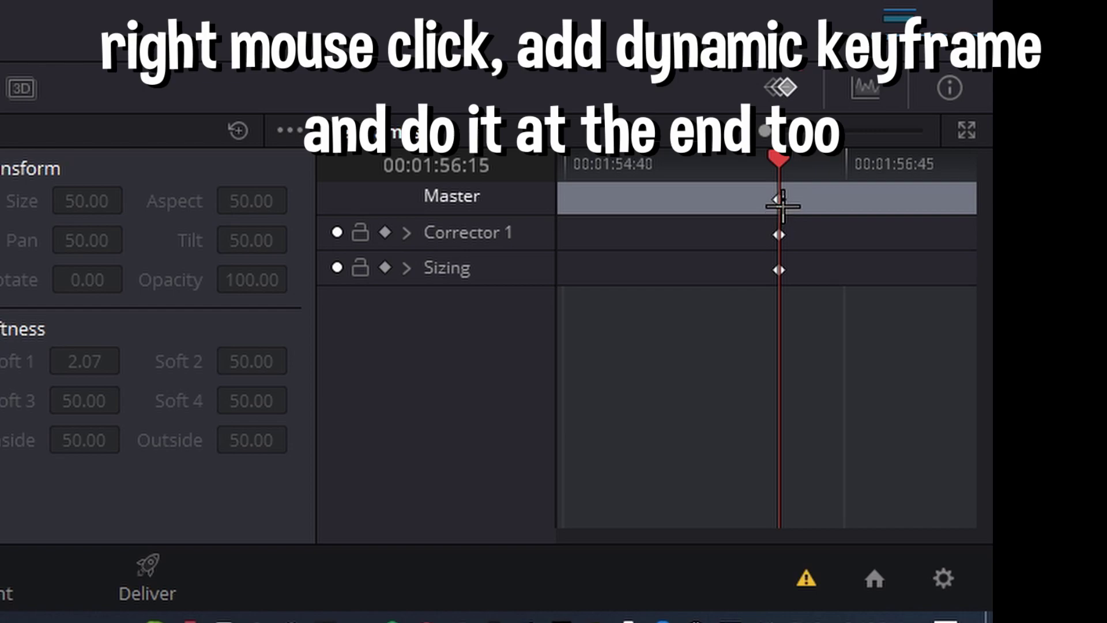
left_click_drag(780, 162, 979, 179)
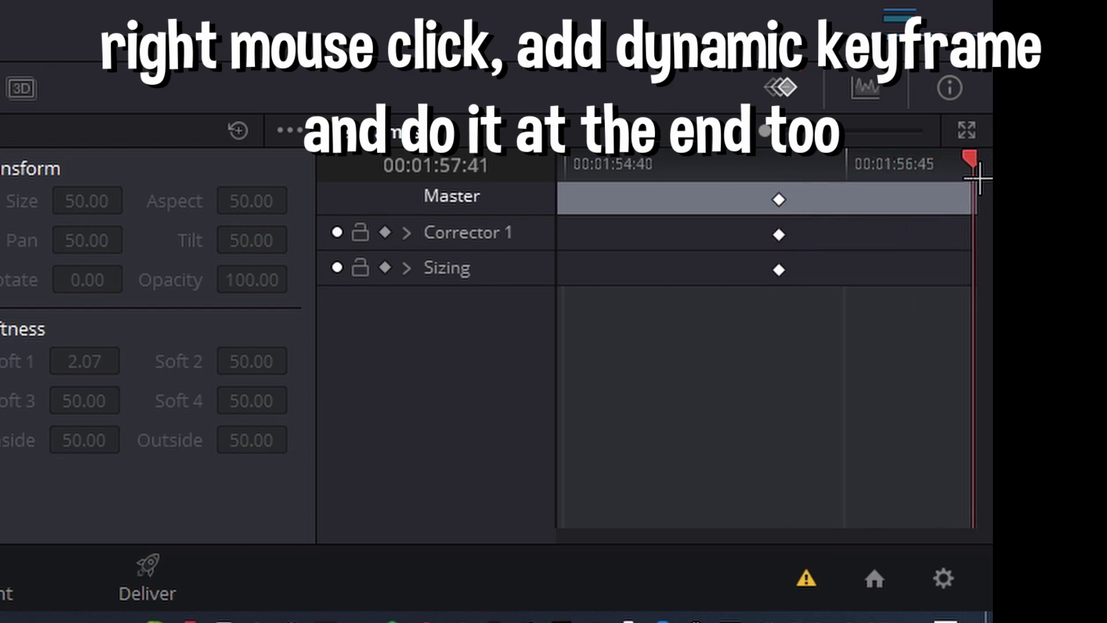
right_click(963, 197)
left_click(910, 243)
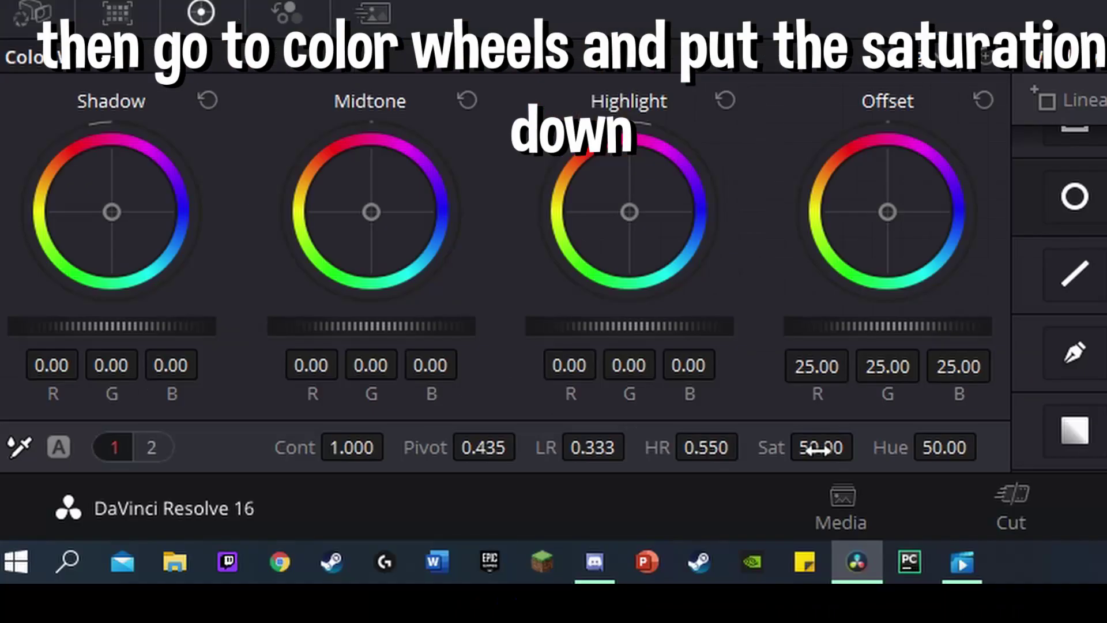
left_click_drag(819, 450, 721, 451)
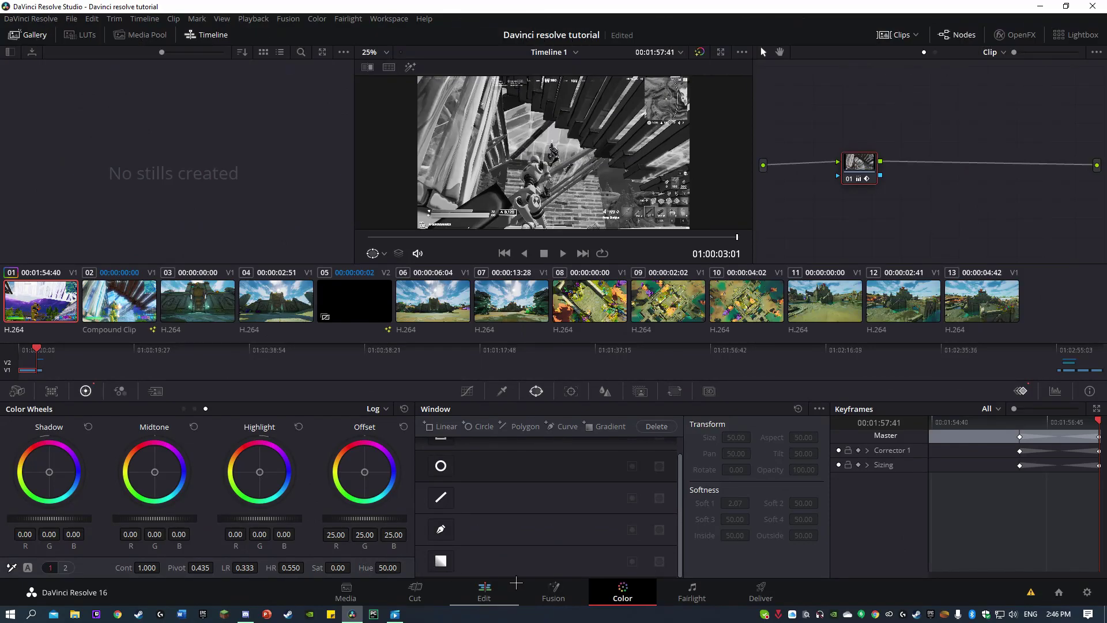
Back on the Edit page, select the compound clip at the playhead
left_click(484, 591)
left_click(870, 378)
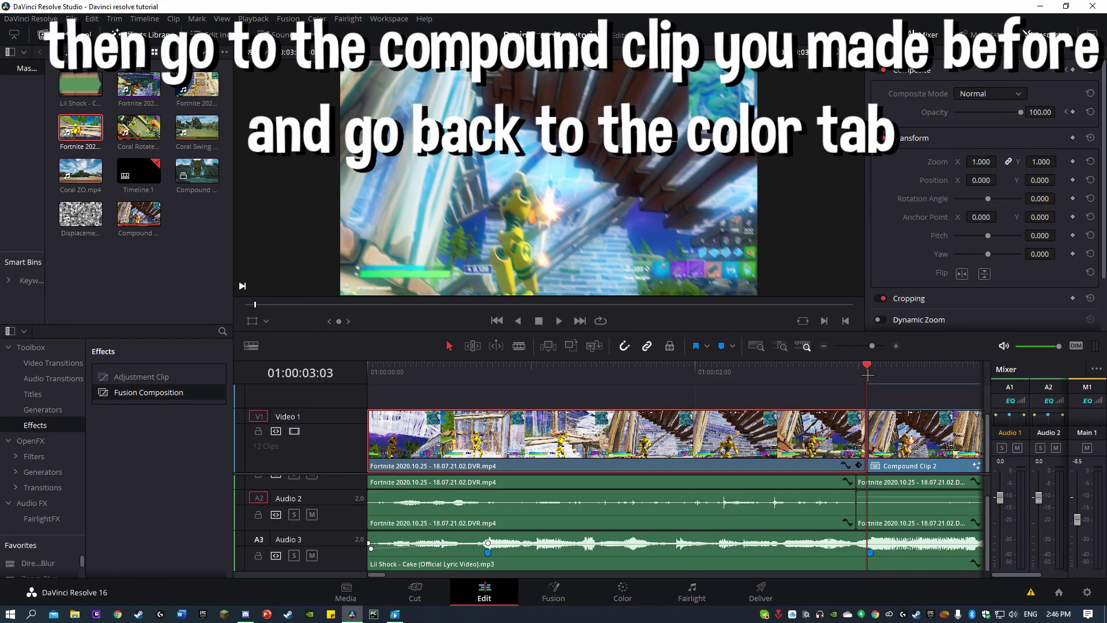
key("Left")
key("shift+v")
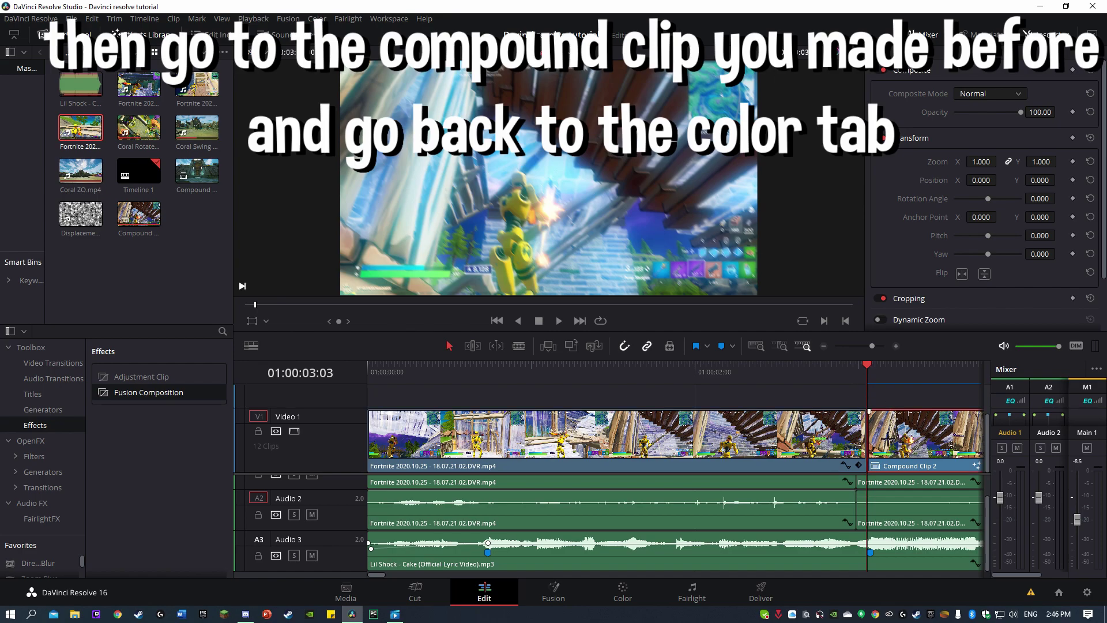
Add a parallel node to the compound clip's grade
left_click(643, 588)
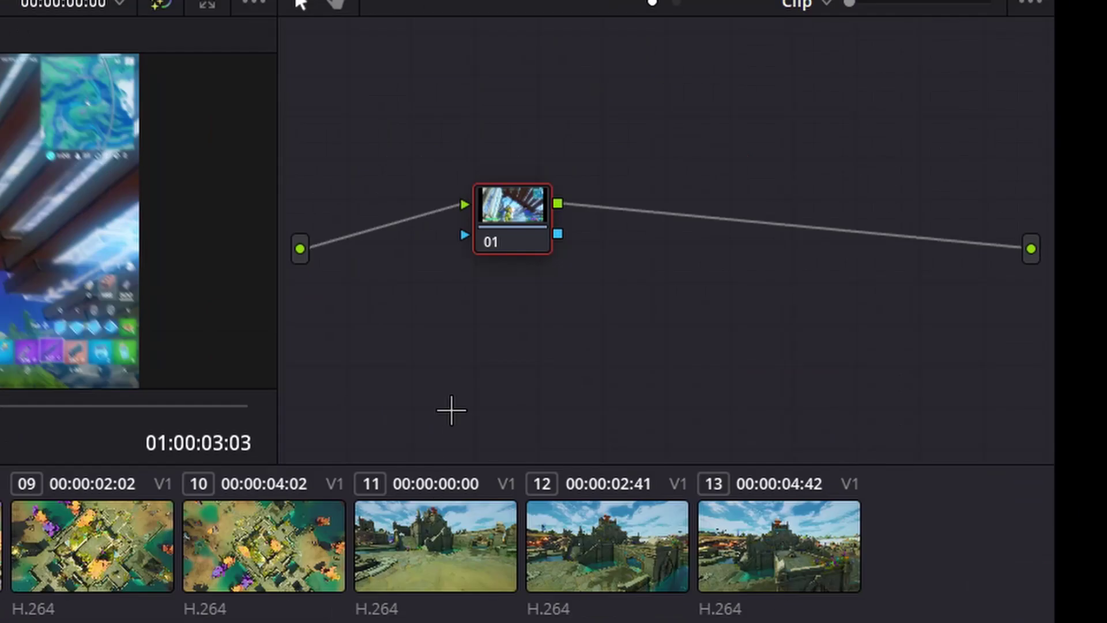
right_click(867, 138)
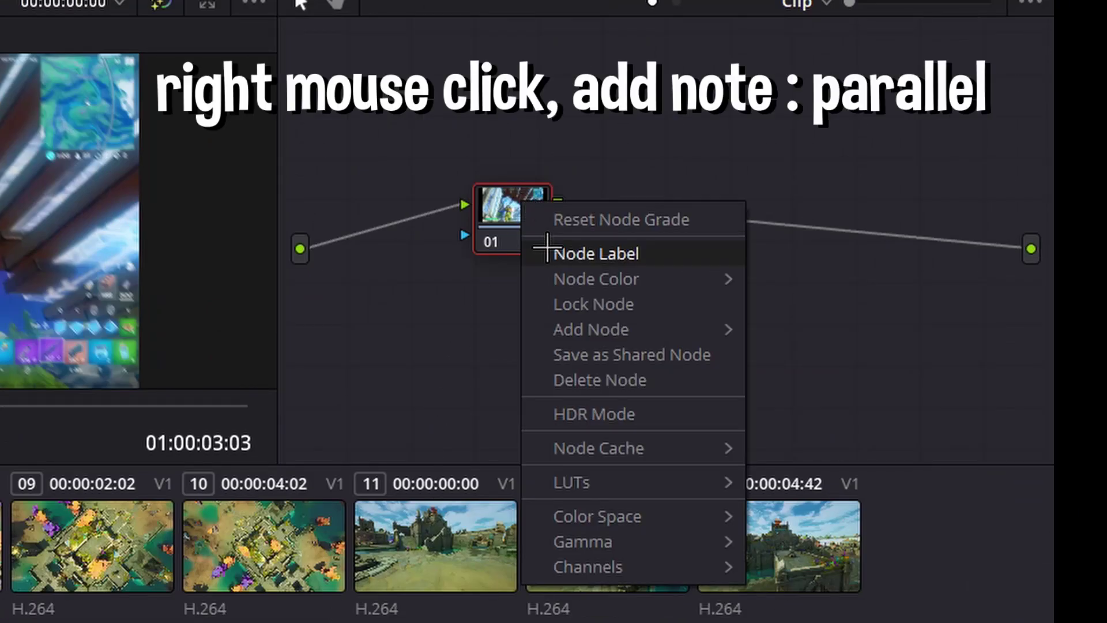
mouse_move(574, 330)
left_click(815, 383)
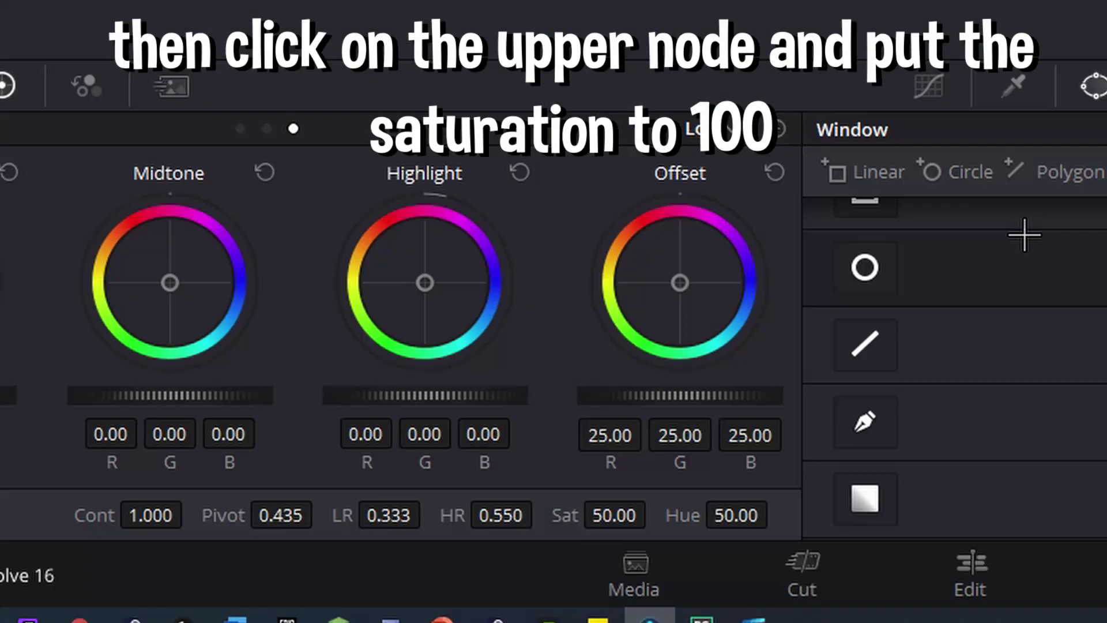
Set the upper node's Saturation to 100 and restrict it with a Circle power window
double_click(337, 568)
type("100")
key("Return")
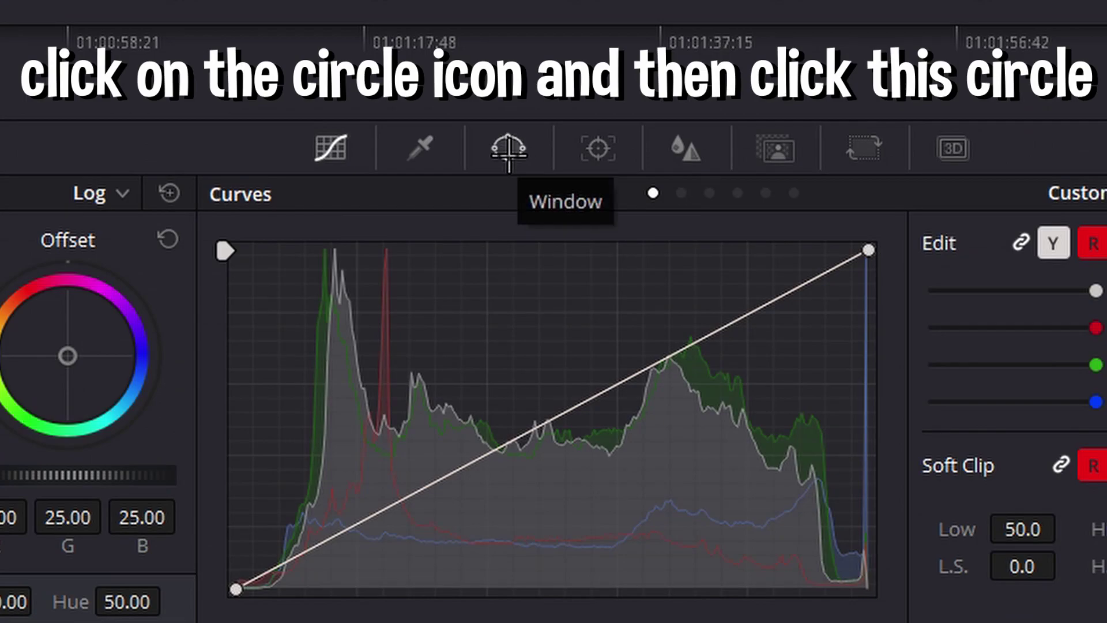
left_click(515, 149)
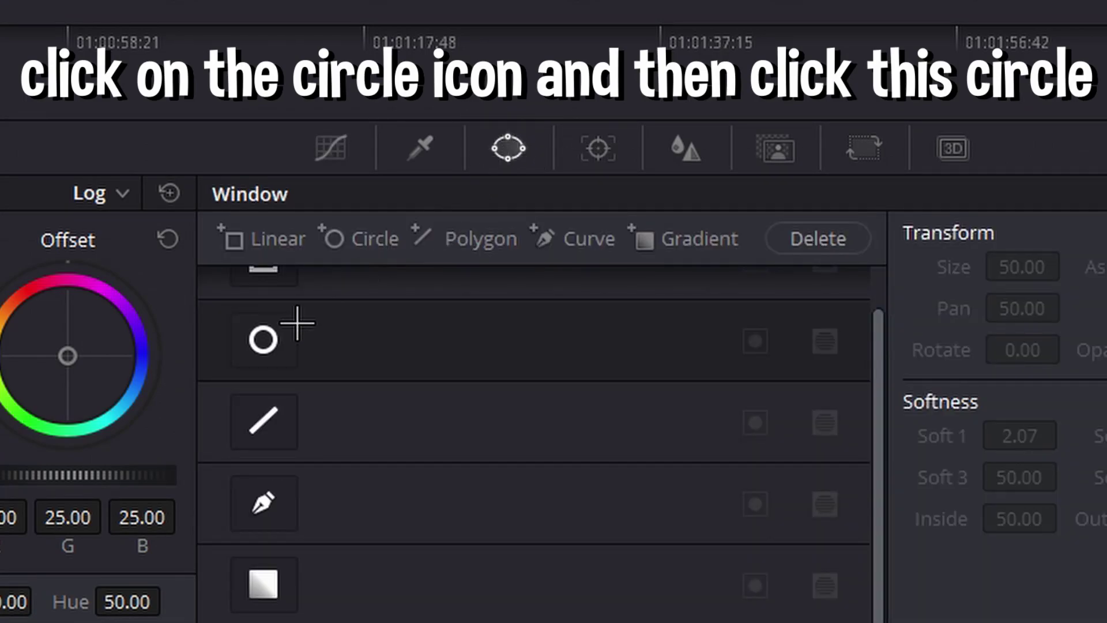
left_click(259, 352)
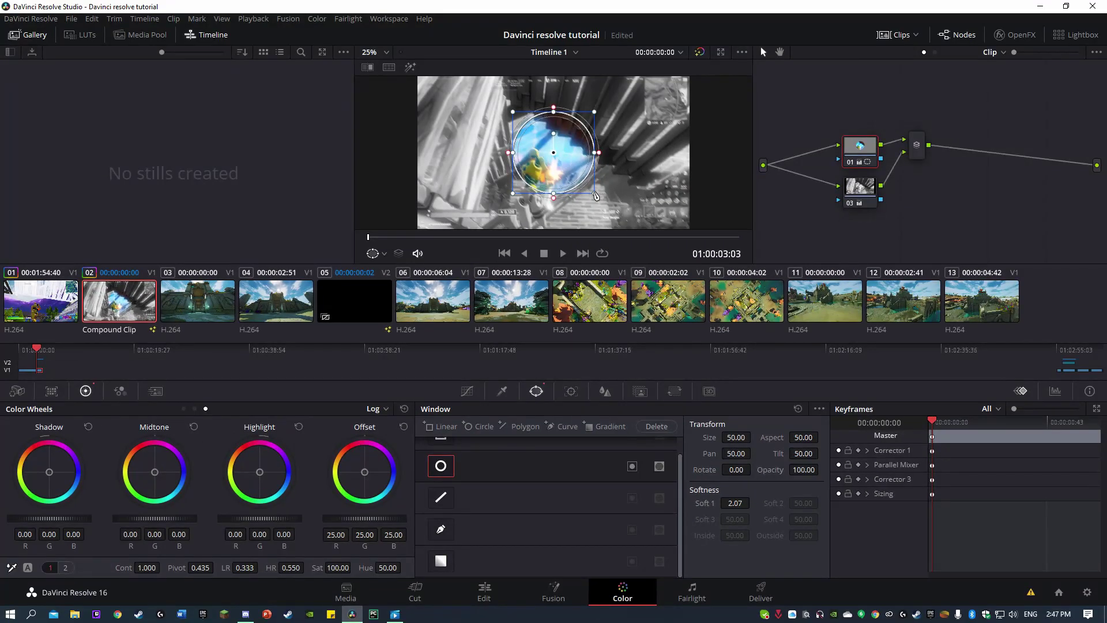
At frame 2, add a dynamic keyframe and shrink the circle window to a tiny centre dot
key("Right")
key("Right")
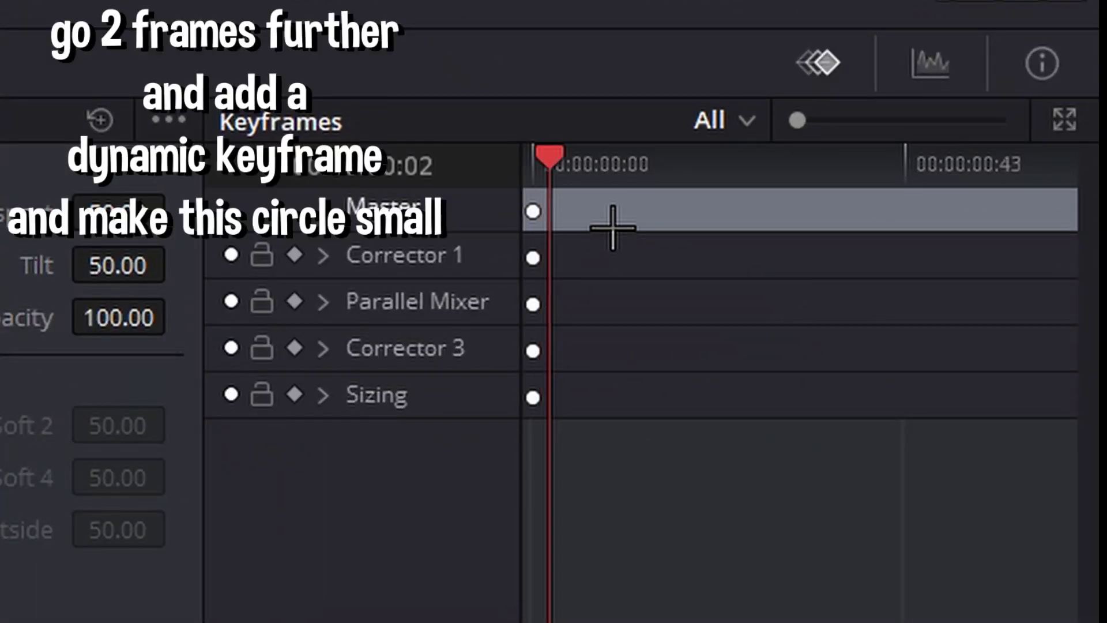
right_click(588, 202)
left_click(638, 266)
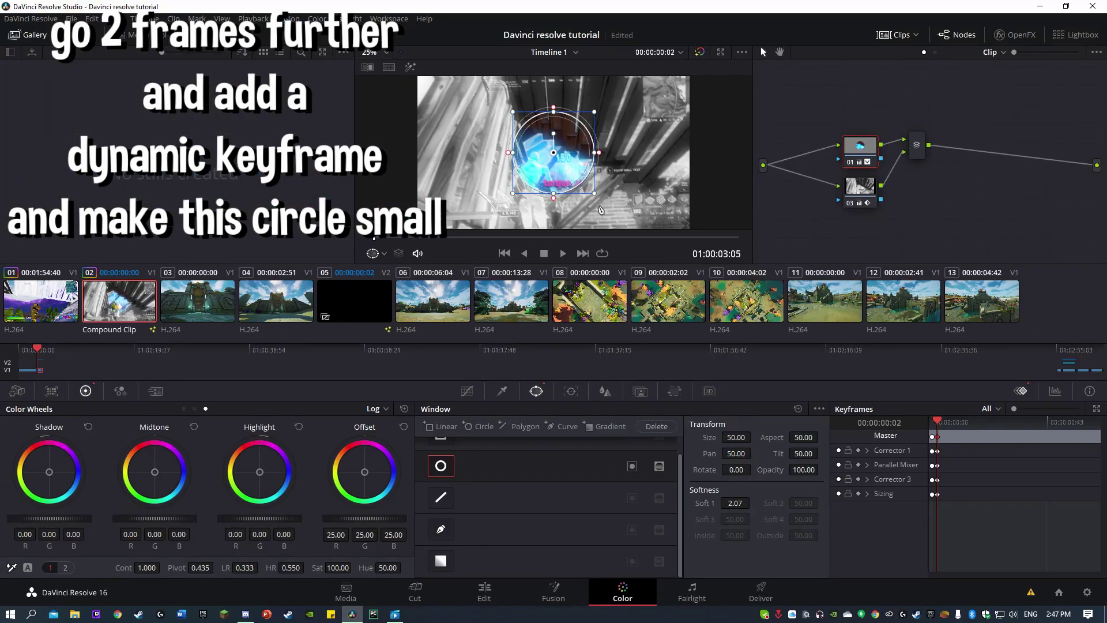
left_click_drag(596, 198, 554, 163)
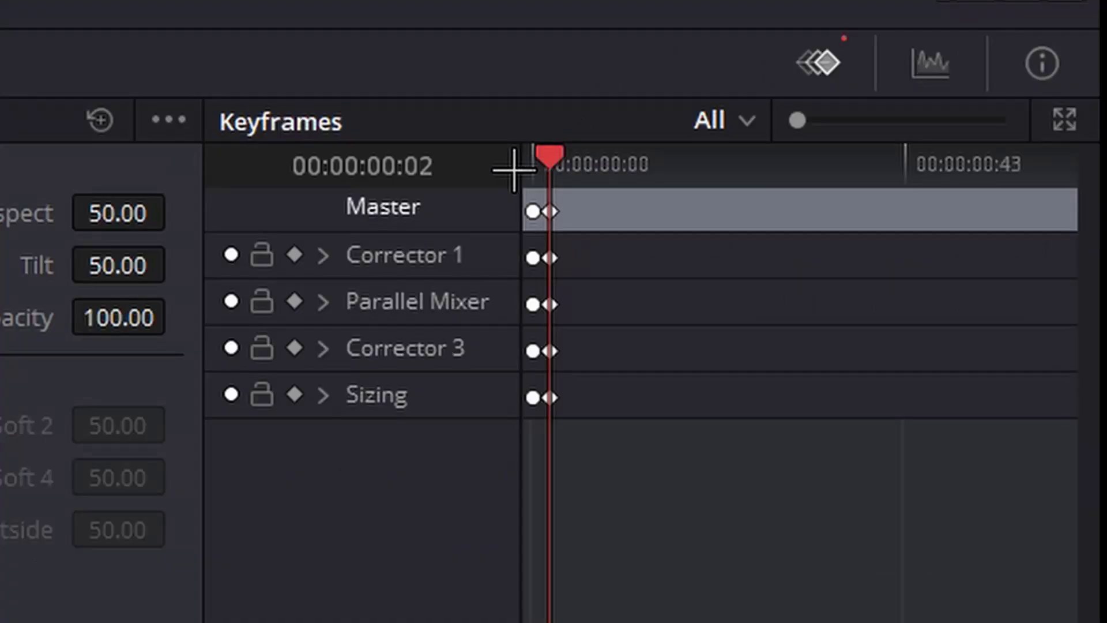
Add a second dynamic keyframe at frame 16 where the circle fills the frame
left_click_drag(937, 422, 982, 422)
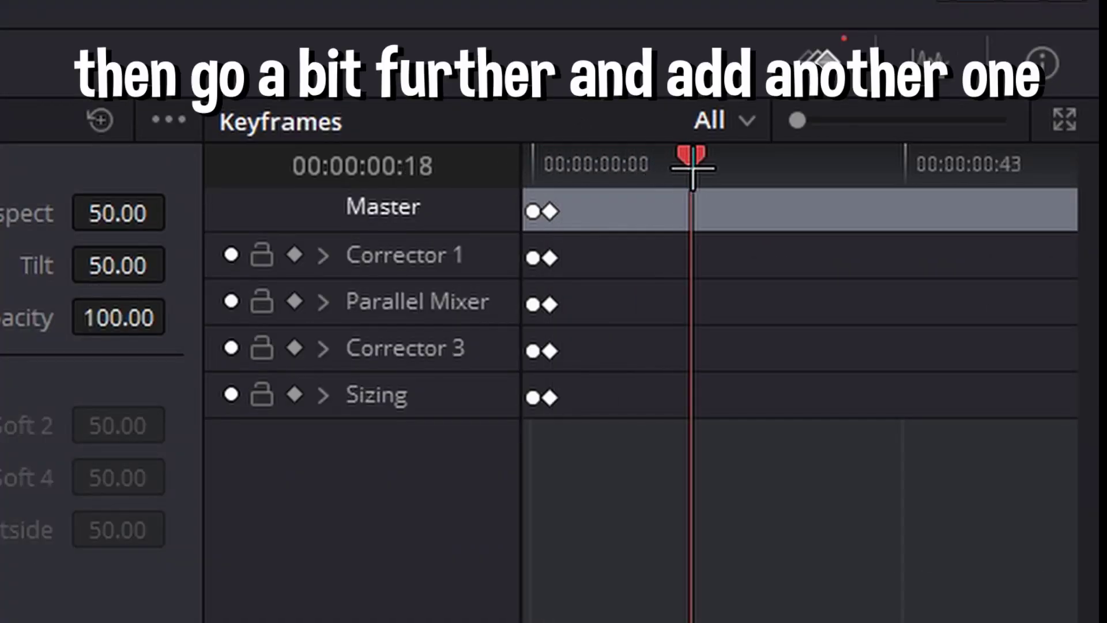
left_click_drag(692, 167, 675, 173)
right_click(715, 235)
left_click(767, 299)
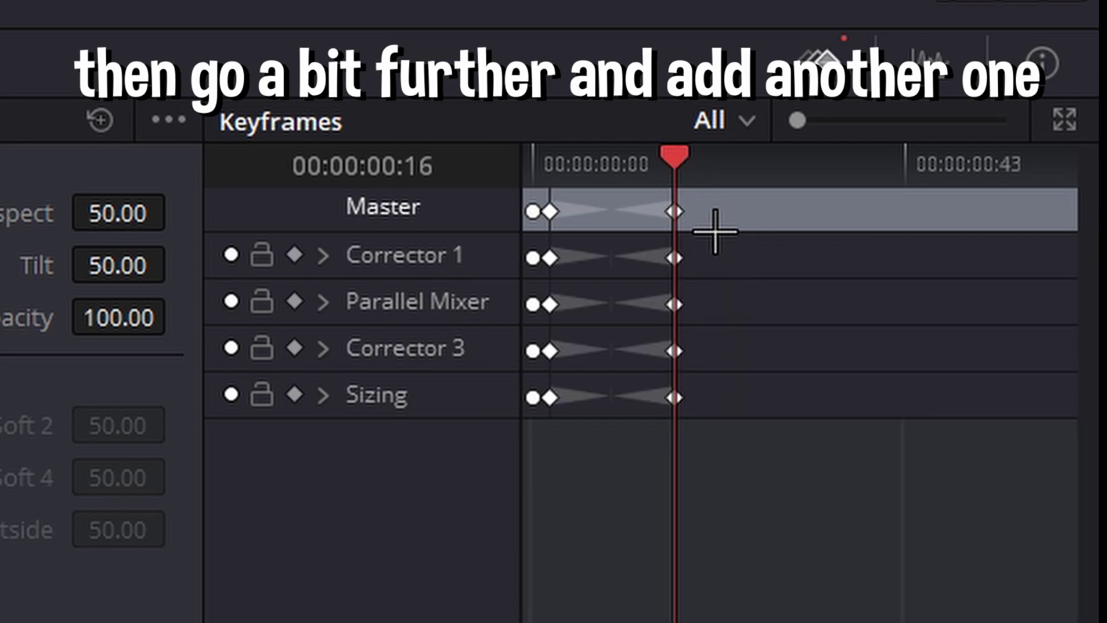
left_click(675, 211)
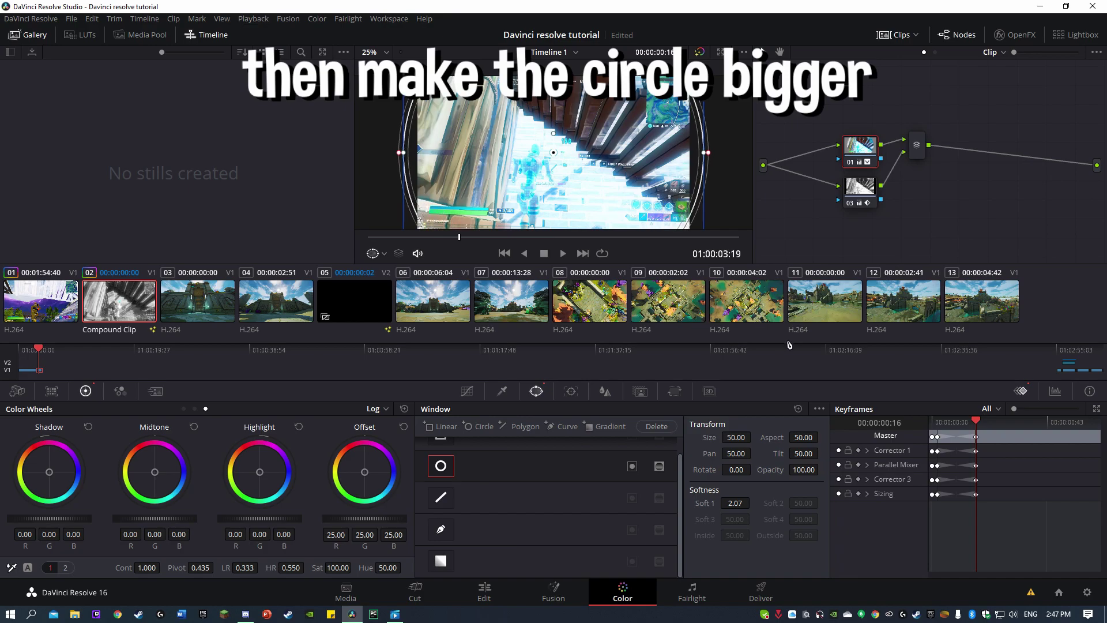
left_click(485, 591)
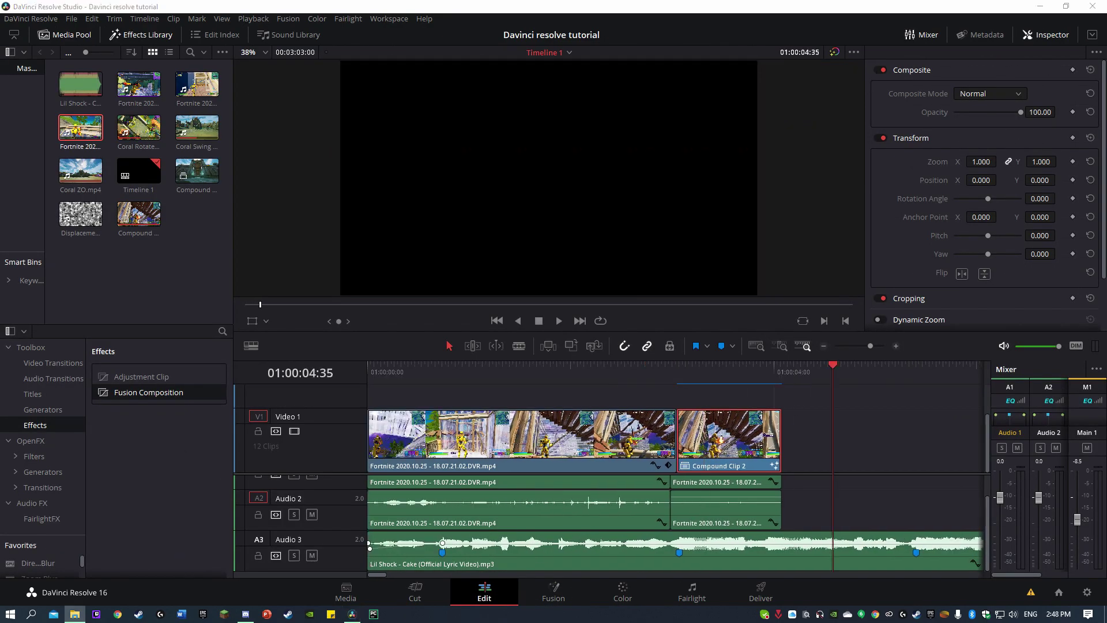
Import SHOCKWAVE.mp4 onto the timeline, unlink it, and delete its audio
mouse_move(988, 340)
left_mouse_down()
mouse_move(194, 238)
mouse_move(814, 442)
left_mouse_up()
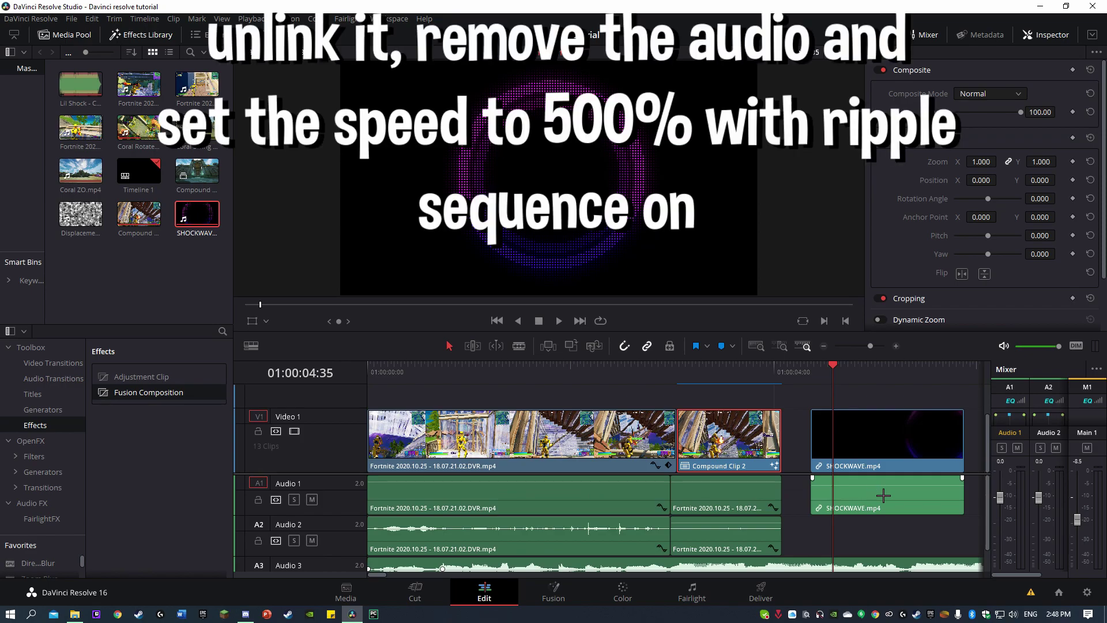
right_click(883, 495)
left_click(880, 492)
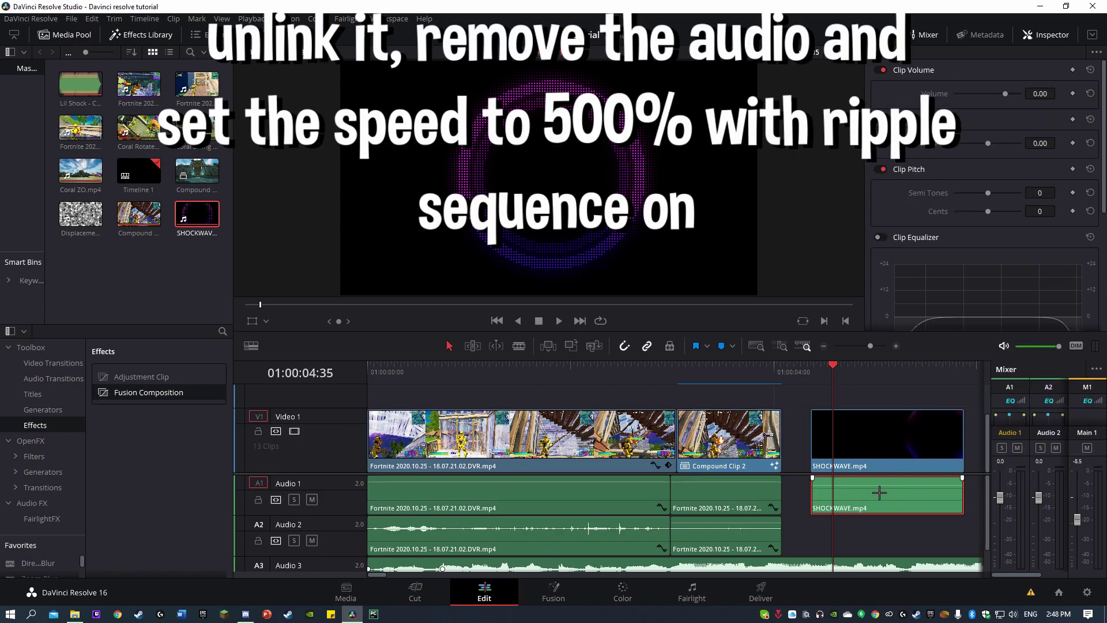
key("Delete")
left_click(882, 438)
Speed SHOCKWAVE up to 500% and place it on V2 at the compound clip's start
right_click(883, 439)
left_click(876, 226)
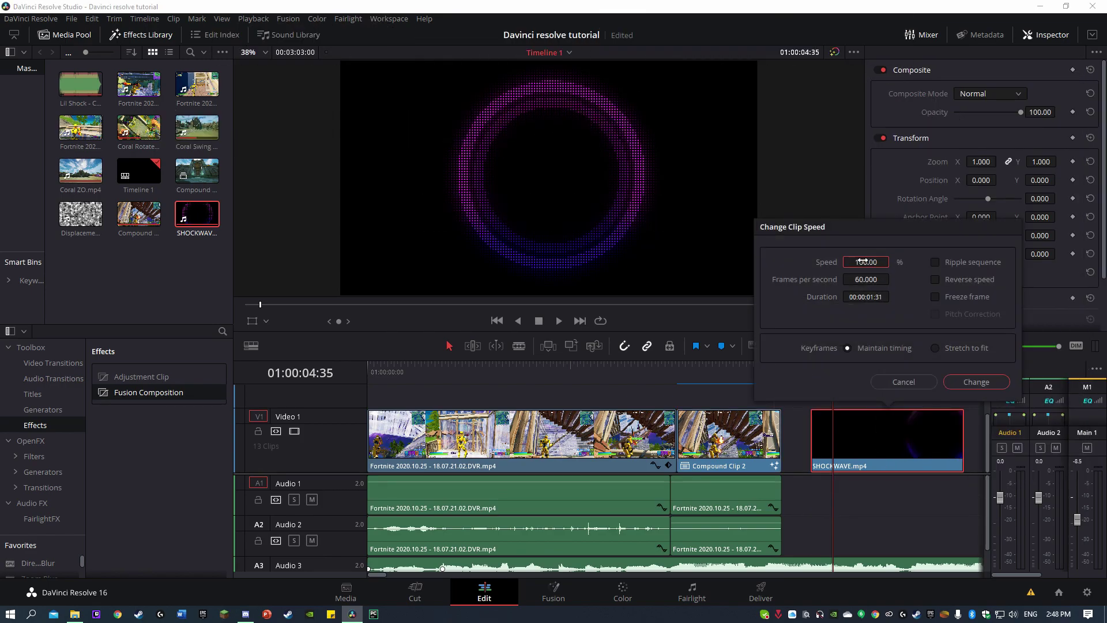
left_click(976, 382)
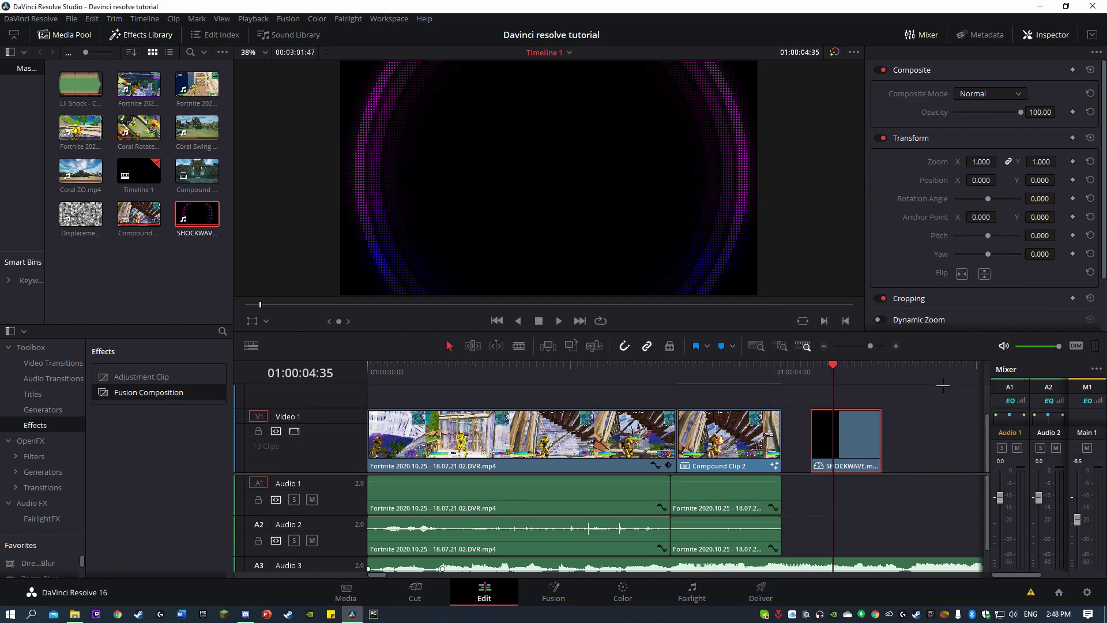
mouse_move(822, 436)
left_mouse_down()
mouse_move(688, 393)
mouse_move(716, 399)
left_mouse_up()
key("Up")
scroll(722, 399, "up", 2)
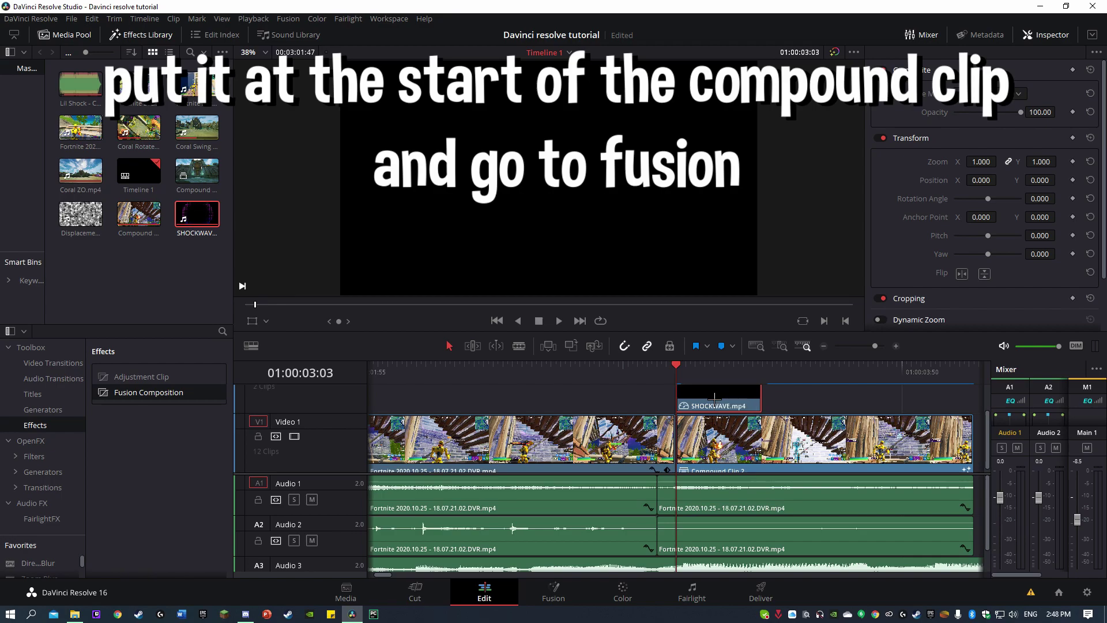
In Fusion, add a DeltaKeyer after SHOCKWAVE's MediaIn1 node
left_click(554, 591)
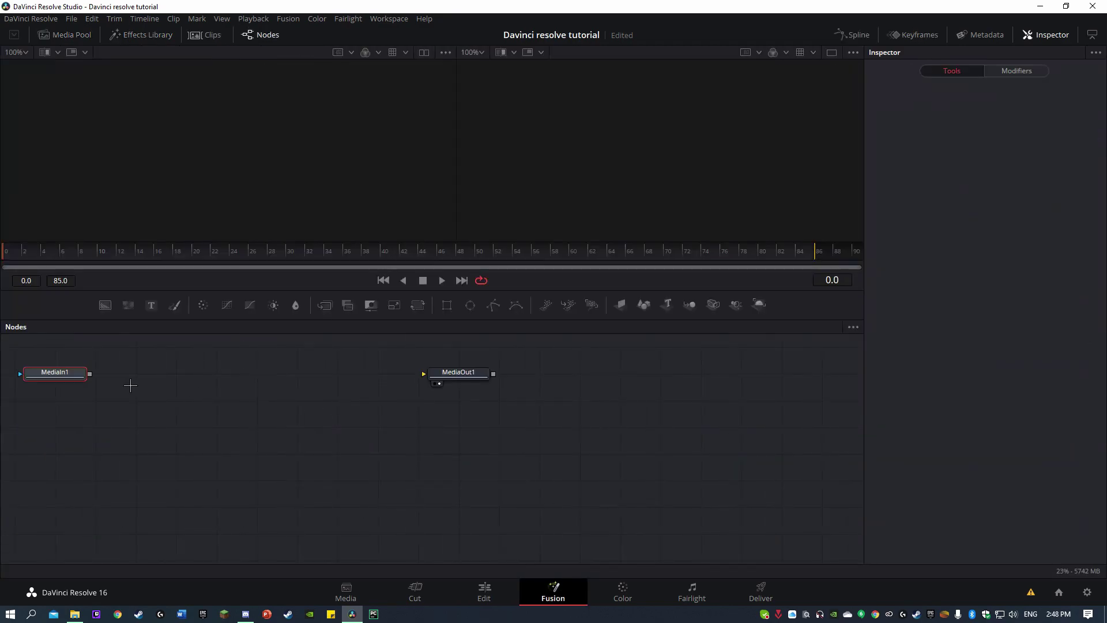
left_click(65, 372)
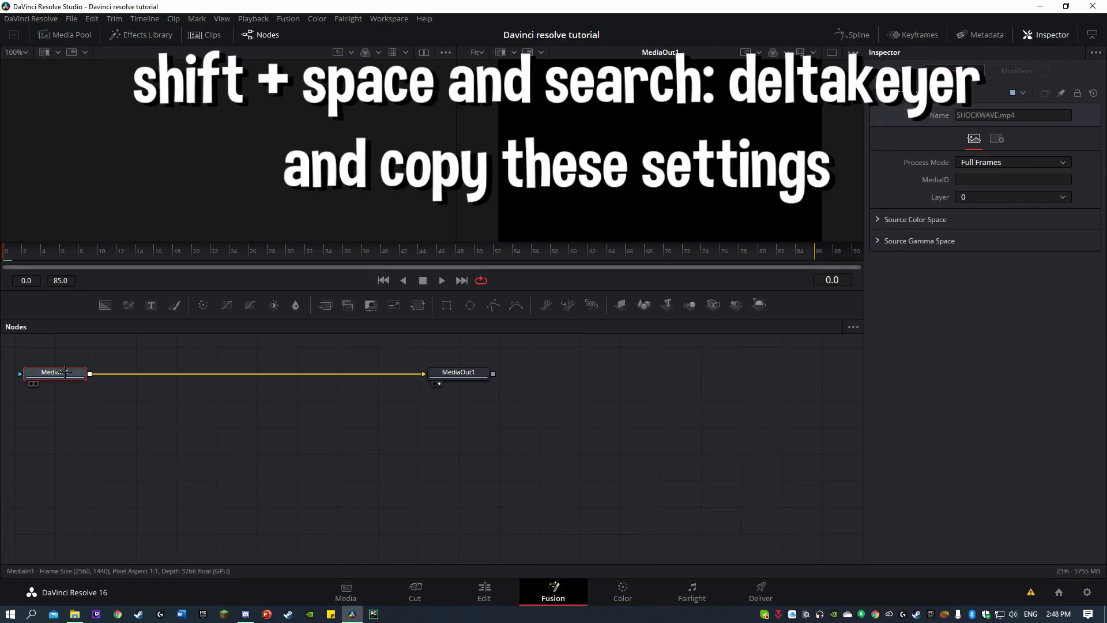
key("shift+space")
type("del")
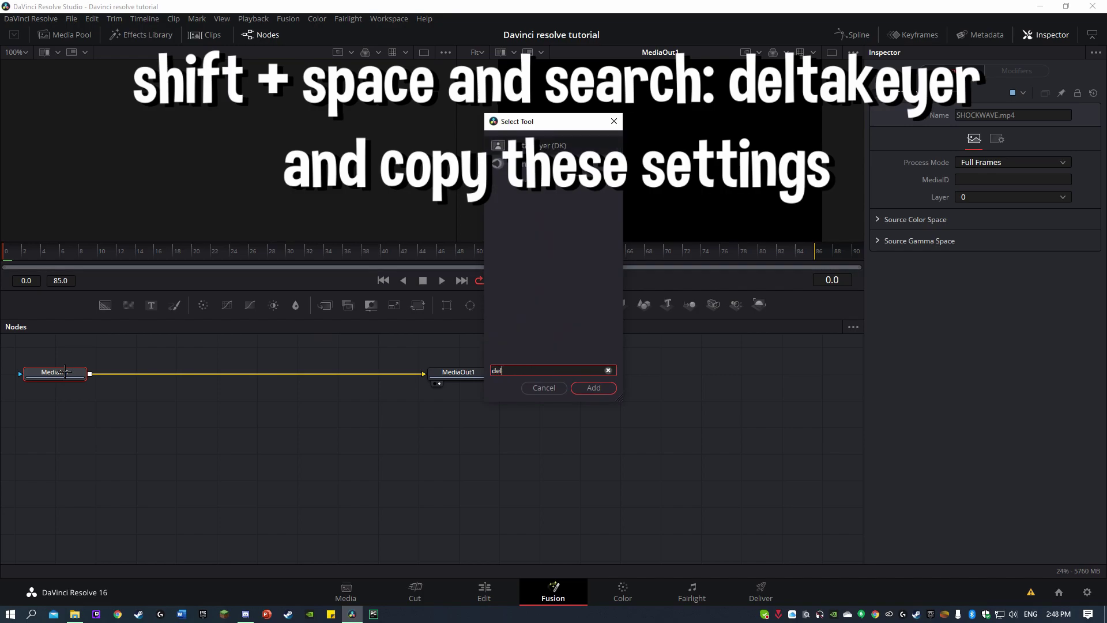
left_click(608, 387)
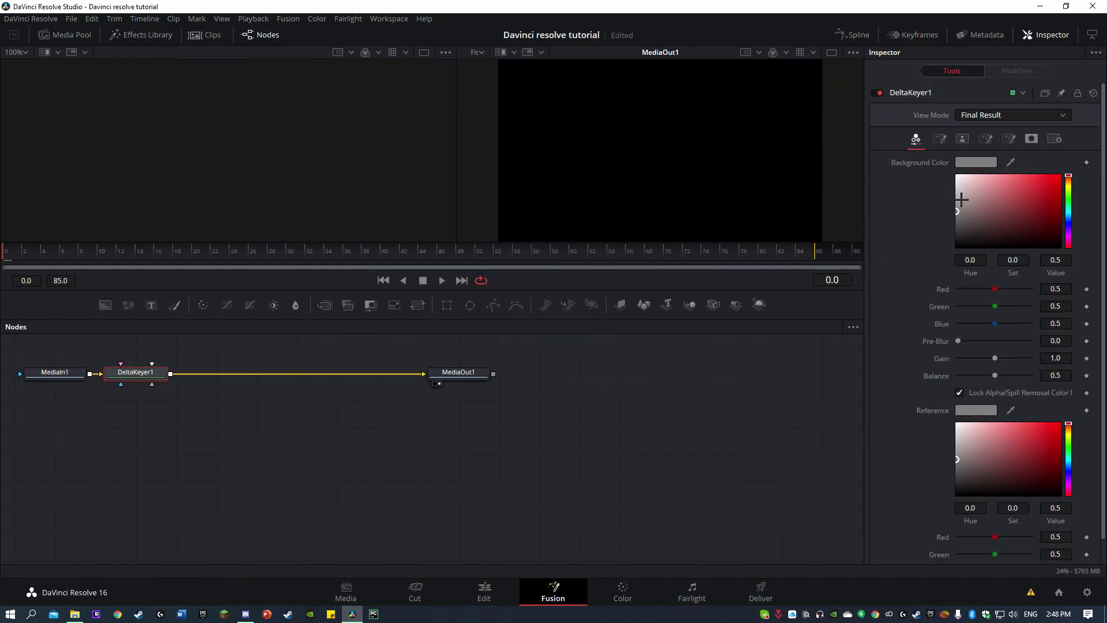
Set the DeltaKeyer's Background Color and Reference to black, then preview the overlay
left_click_drag(962, 200, 957, 247)
left_click_drag(963, 467, 958, 494)
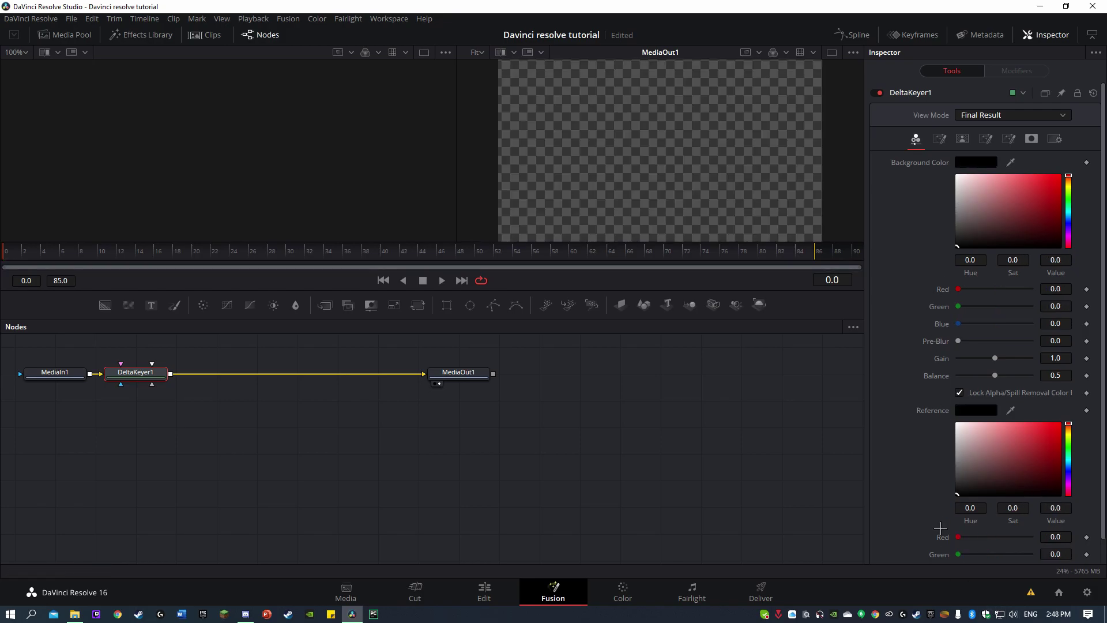
left_click(494, 585)
left_click_drag(670, 364, 758, 374)
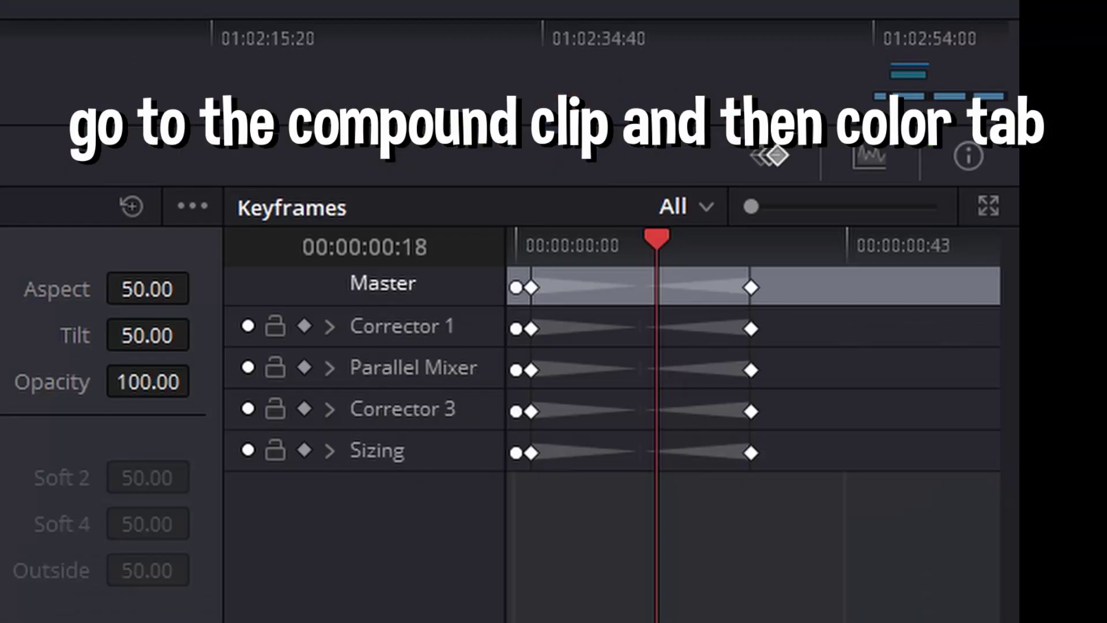
Move the compound clip's end colour keyframes back to 00:00:00:18 and replay the edit from the start
left_click_drag(751, 287, 650, 306)
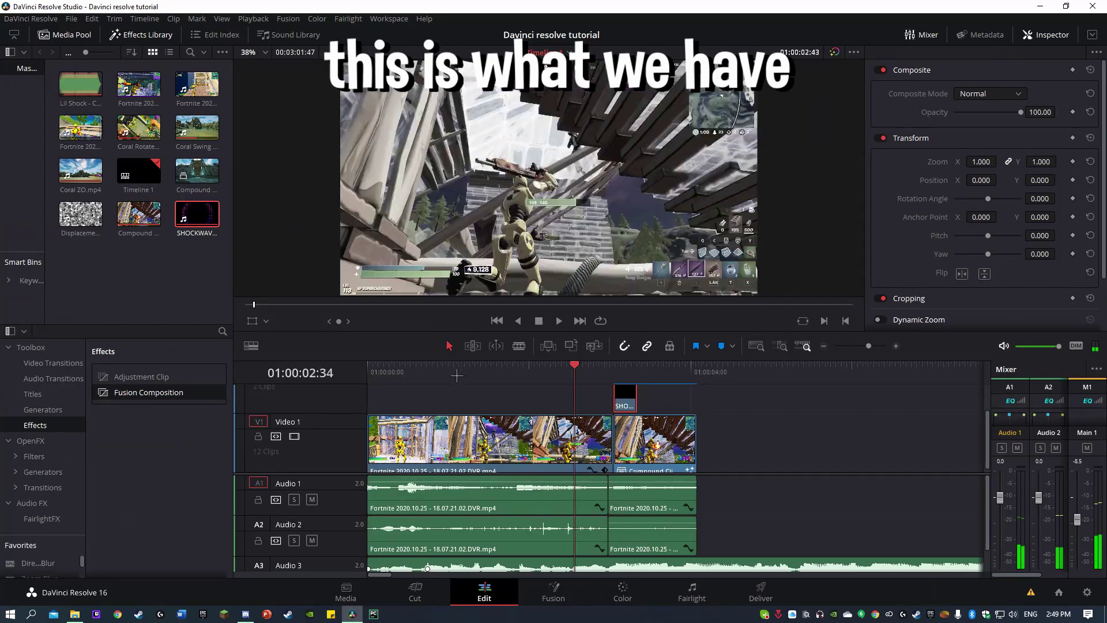
key("Home")
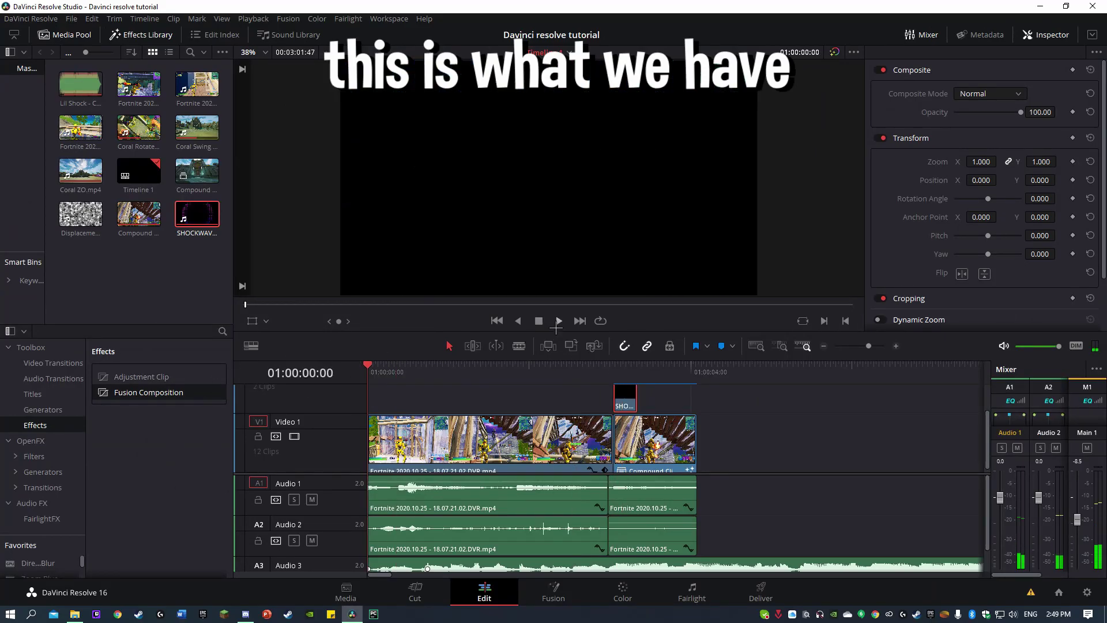
key("space")
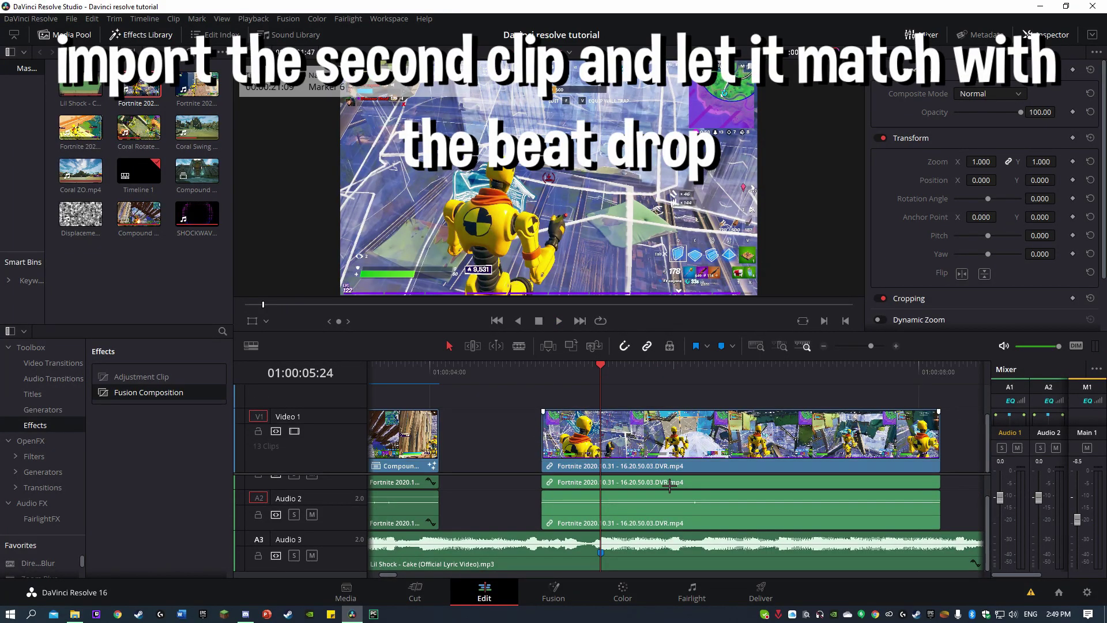
Slide the second Fortnite clip onto the beat drop, extend its start to the compound clip, and preview
right_click(668, 506)
left_click(666, 502)
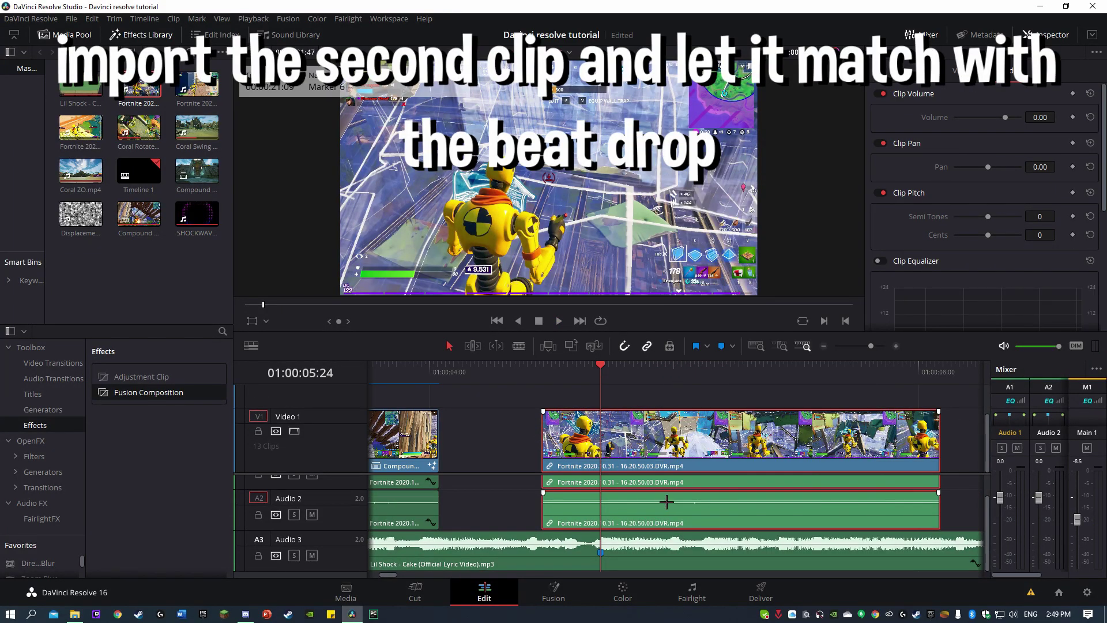
mouse_move(544, 439)
left_mouse_down()
mouse_move(697, 439)
mouse_move(650, 444)
mouse_move(673, 439)
left_mouse_up()
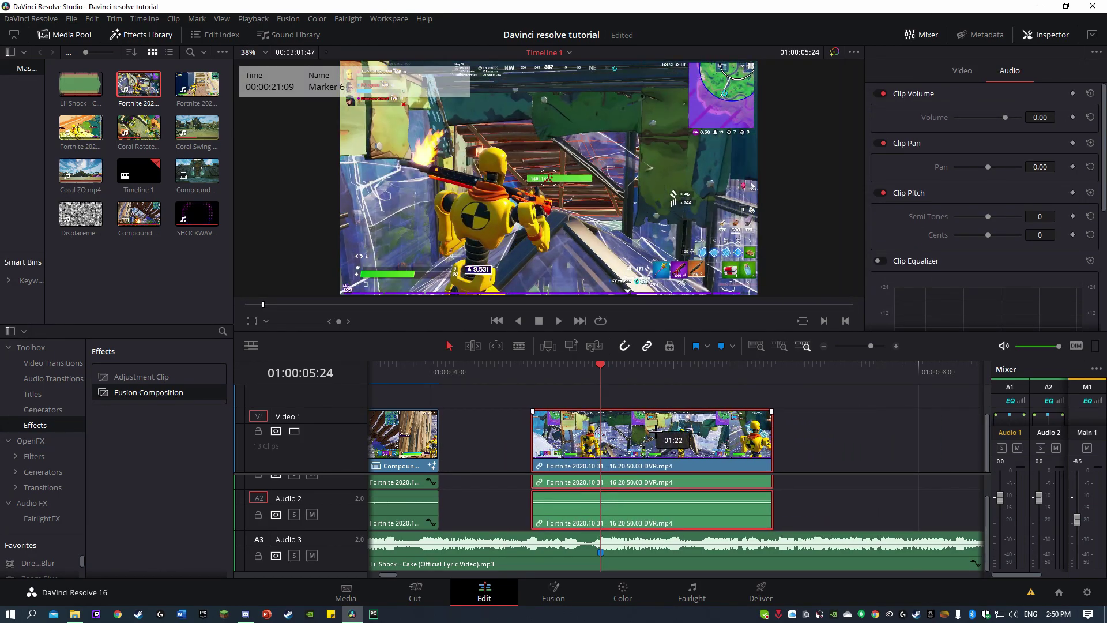
left_click_drag(673, 444, 674, 444)
left_click_drag(528, 436, 440, 436)
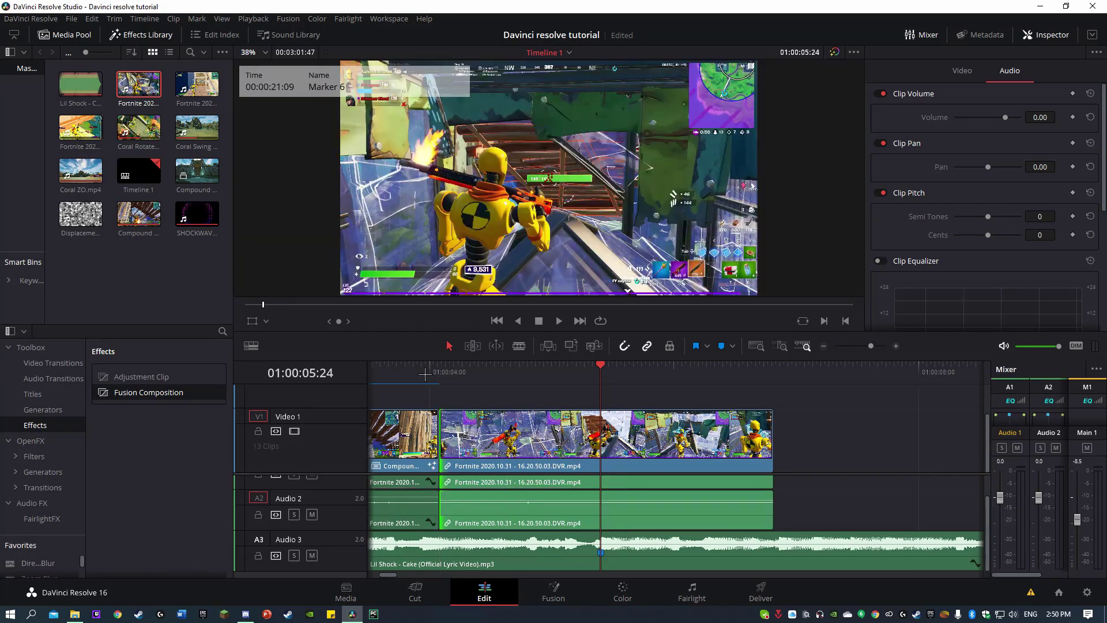
left_click(434, 365)
key("space")
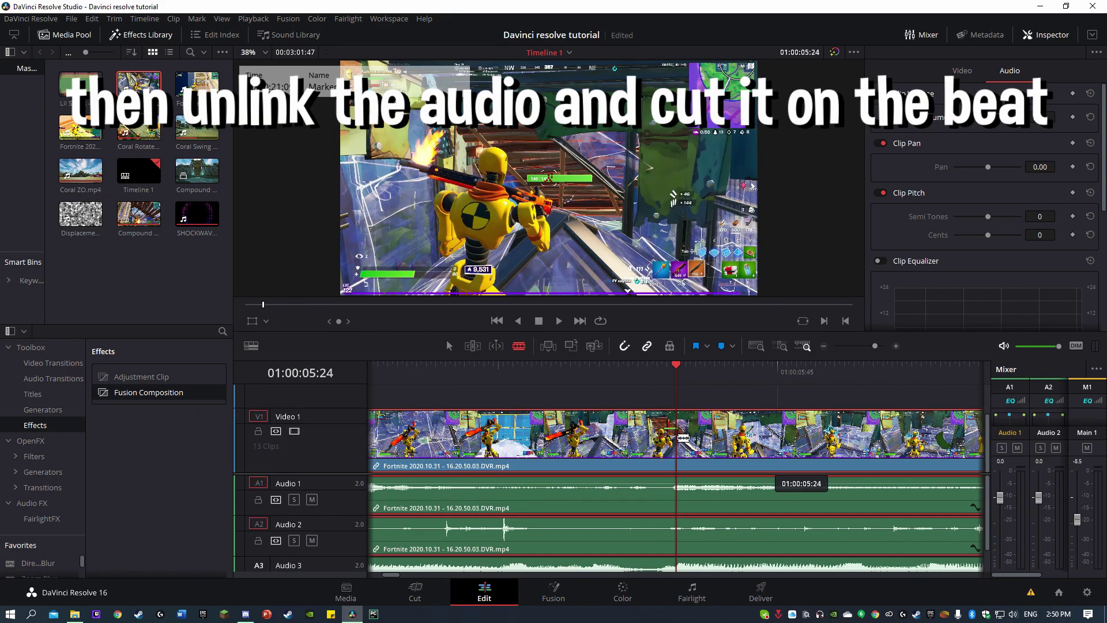
Unlink the second clip's audio from its video and split the video on the beat
key("a")
right_click(602, 431)
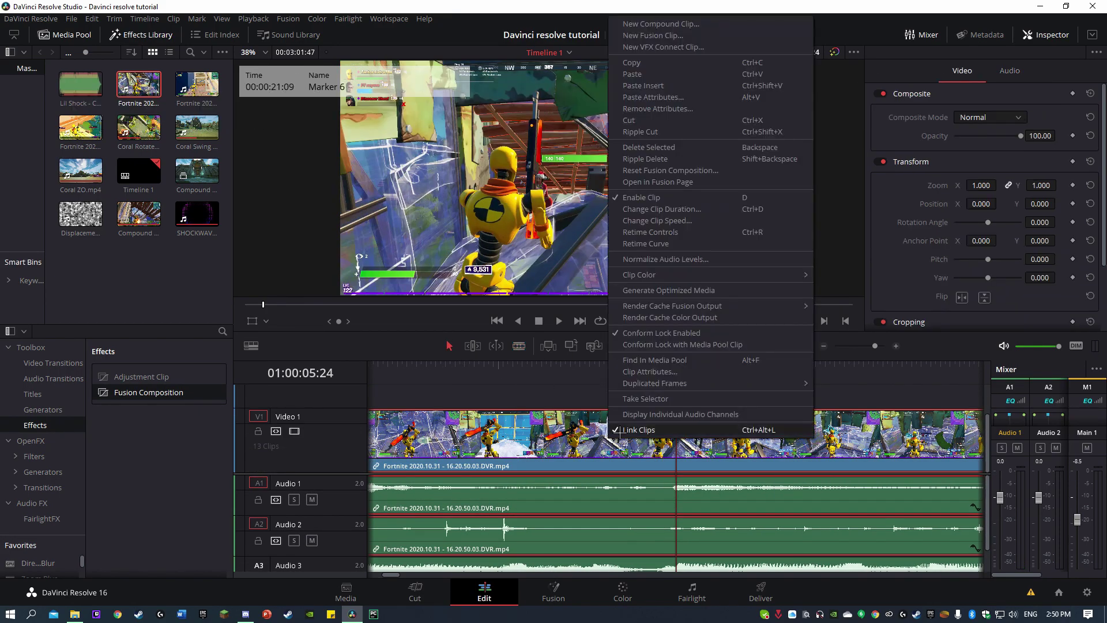
left_click(663, 346)
left_click(593, 387)
left_click(520, 346)
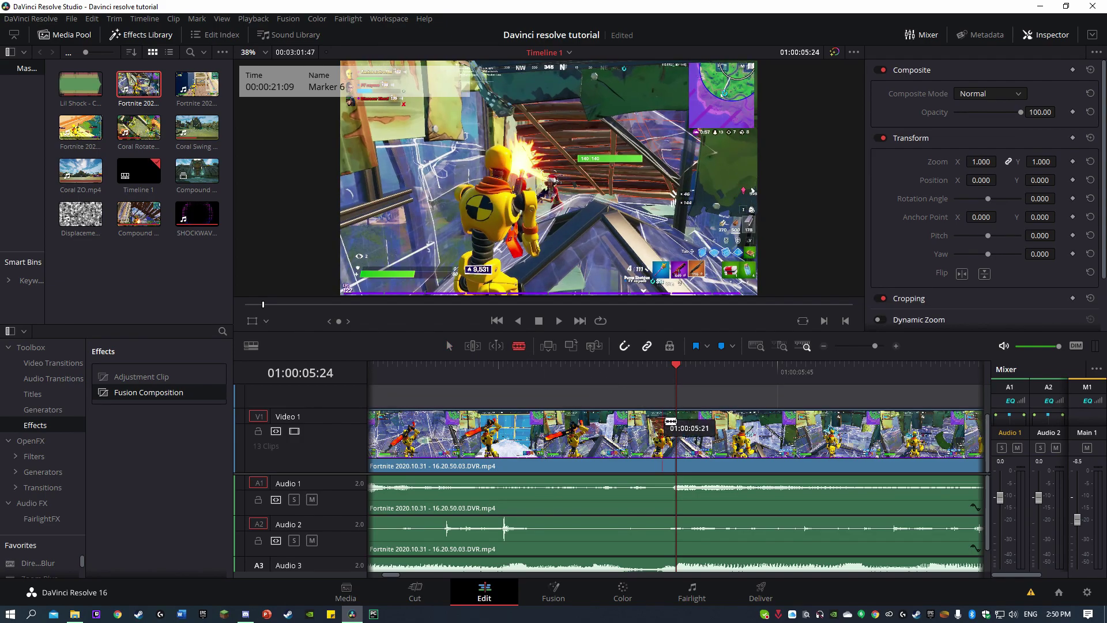
left_click(685, 437)
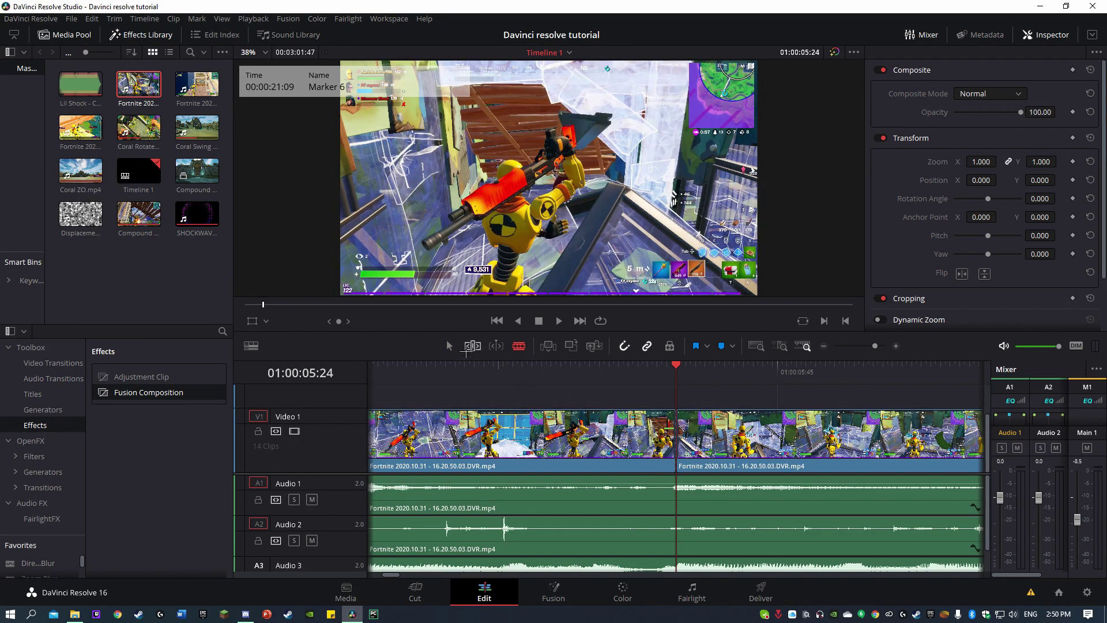
Split the clip five frames before the beat and move that short piece to Video 1's end
key("a")
left_click(639, 442)
key("Left")
key("Left")
key("Left")
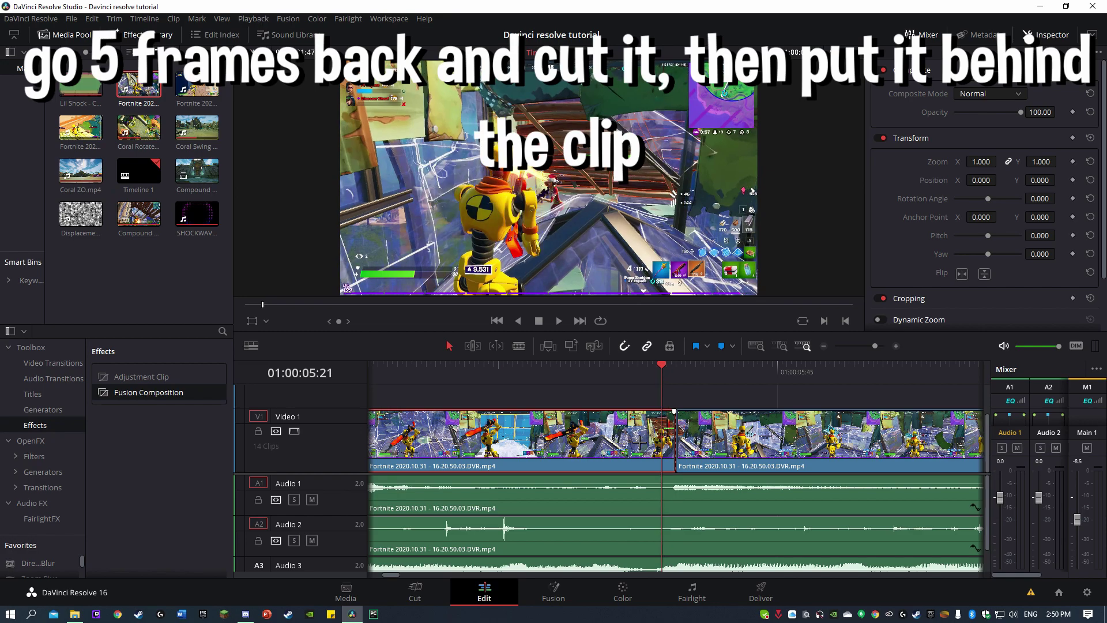
key("Left")
key("Left")
key("ctrl+b")
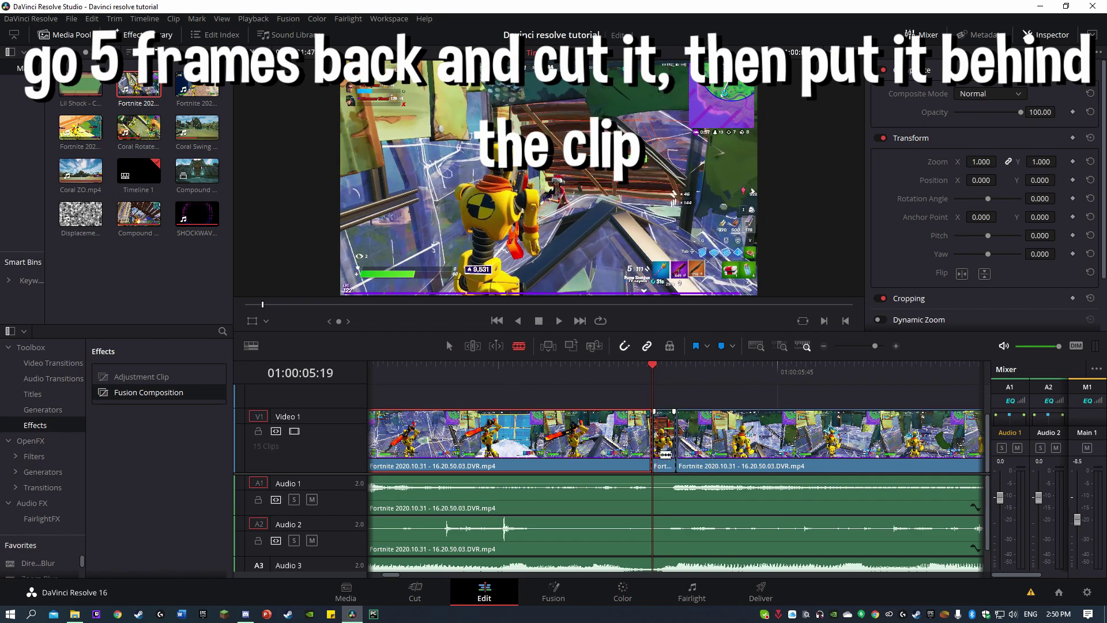
key("ctrl+minus")
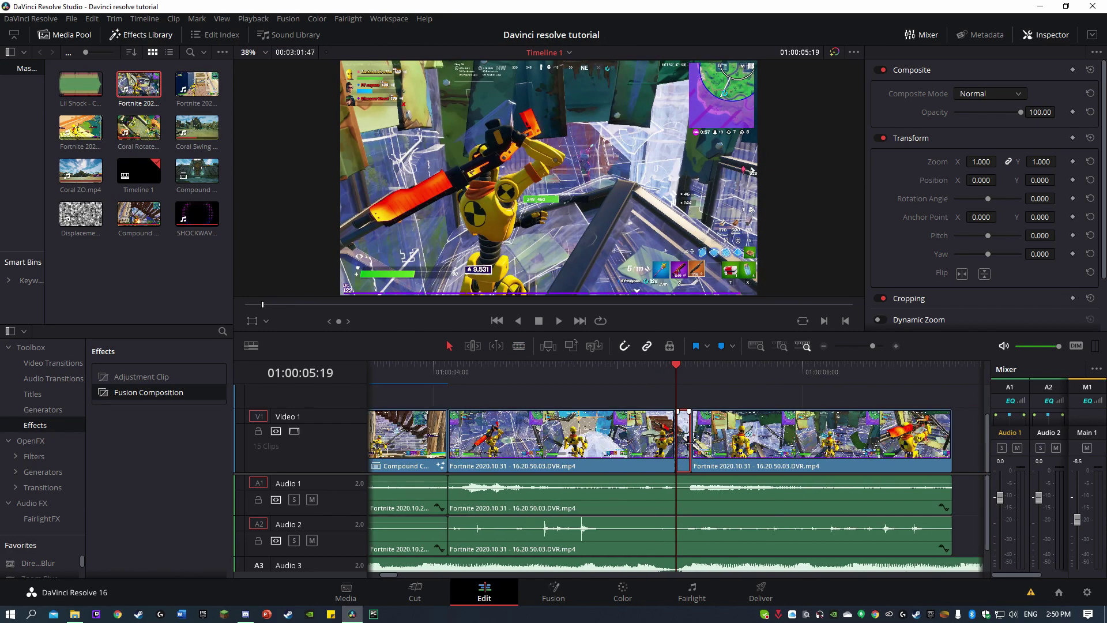
left_click_drag(685, 443, 964, 447)
Speed the short piece up to 500% and put it back before the beat
right_click(960, 441)
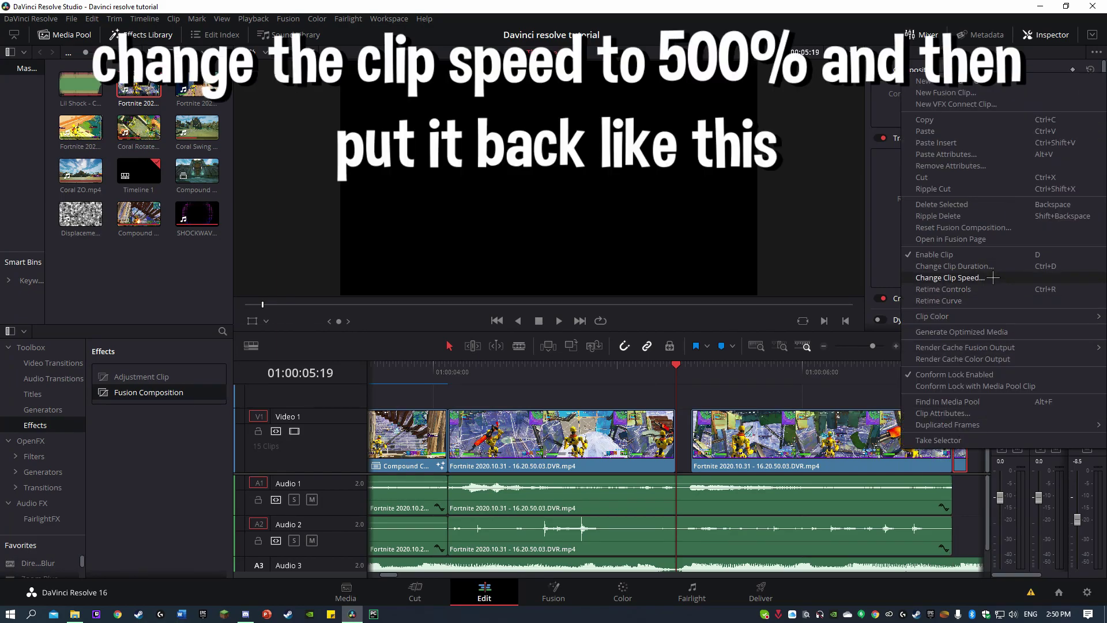
left_click(986, 415)
left_click(1049, 381)
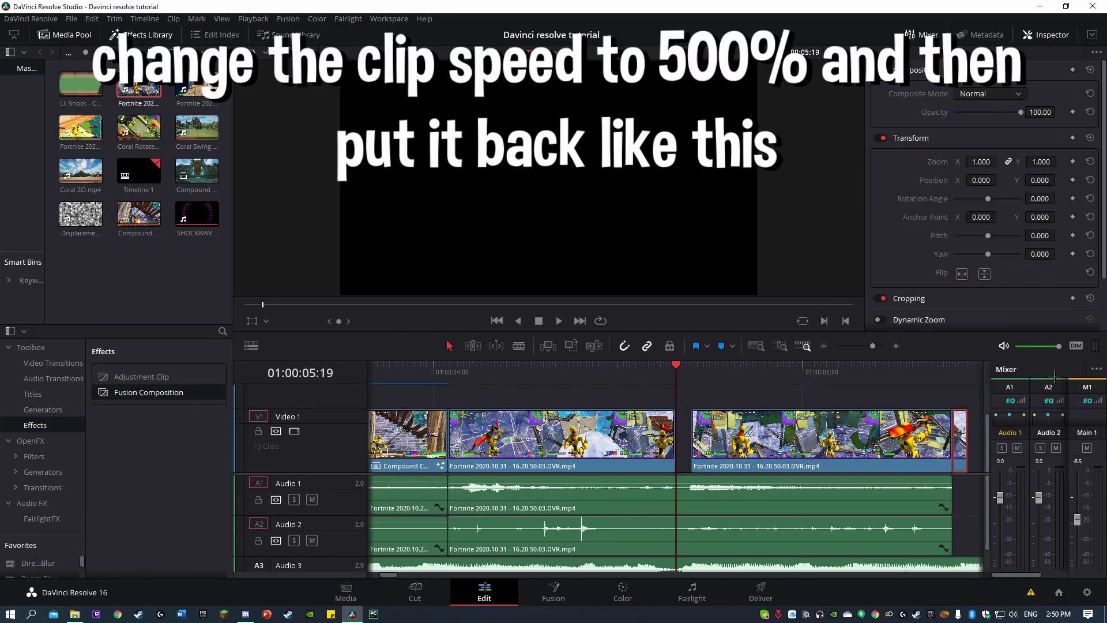
left_click_drag(686, 445, 687, 446)
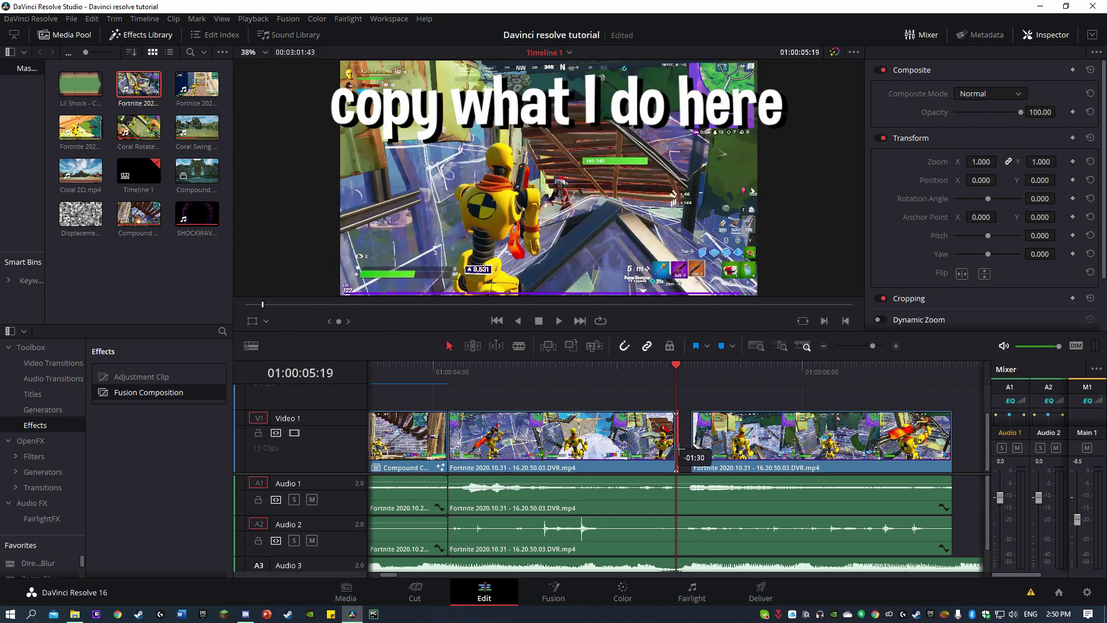
Cut Audio 1 and Audio 2 around 05:19–05:23 and delete the short audio pieces
left_click(519, 346)
key("ctrl+equal")
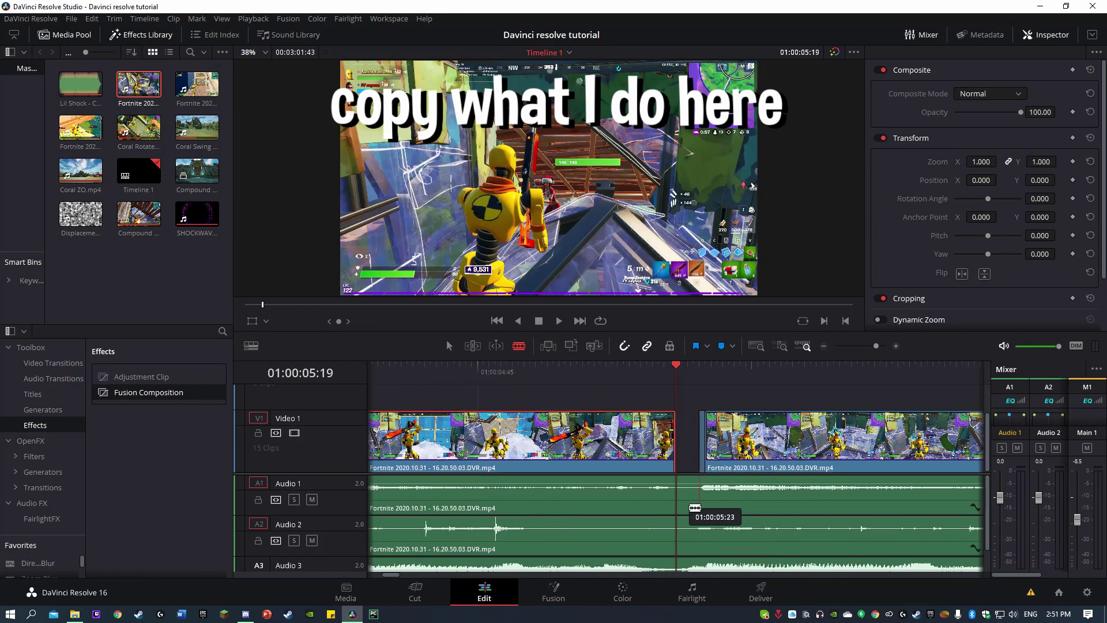
left_click(699, 502)
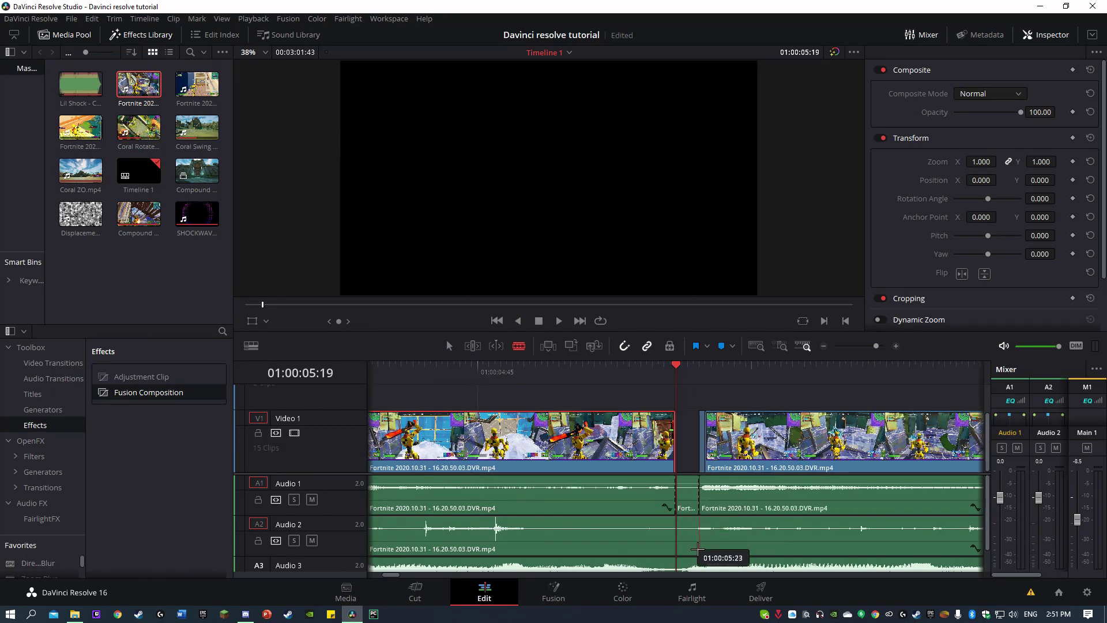
left_click(699, 546)
left_click(678, 546)
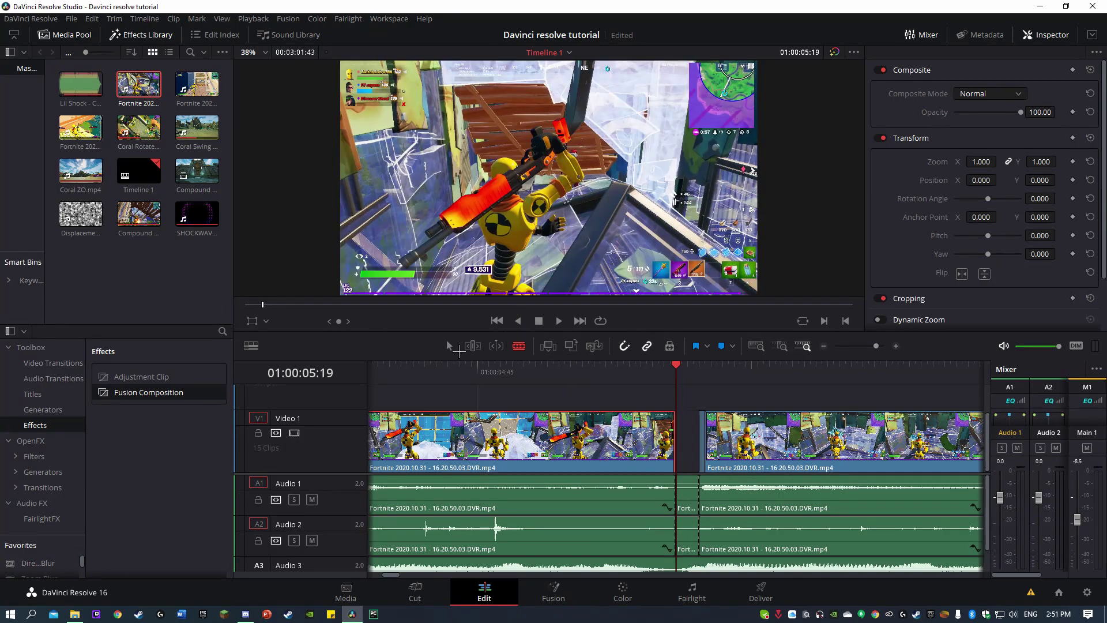
key("a")
left_click(686, 490)
key("Delete")
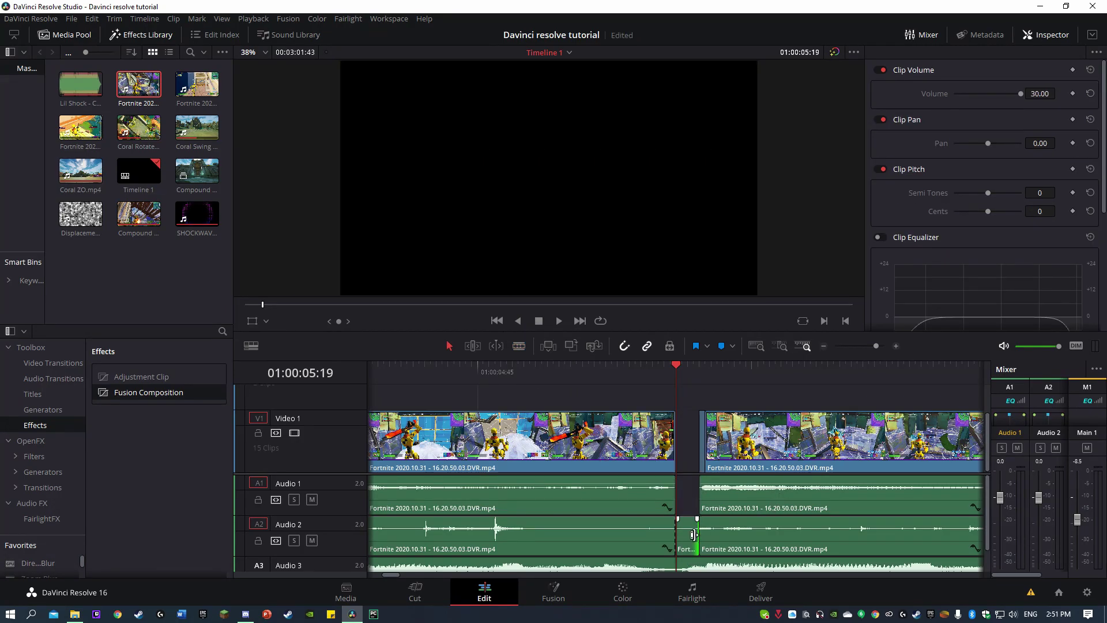
left_click(691, 536)
key("Delete")
Extend the video clip's and Audio 1's starts to close the gap
left_click(603, 453)
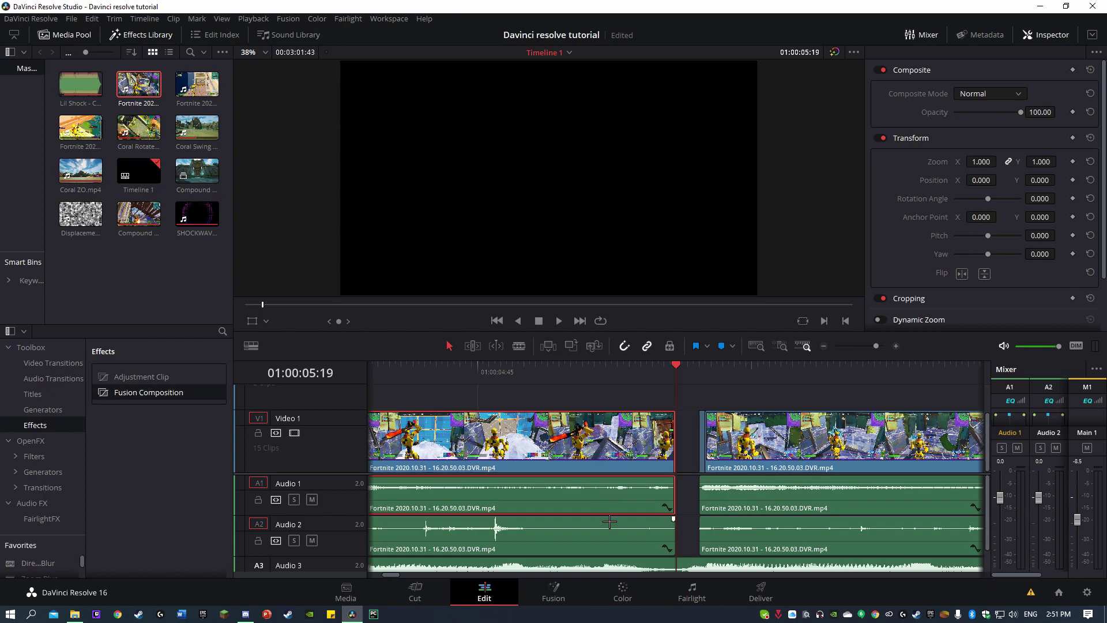
key("ctrl+z")
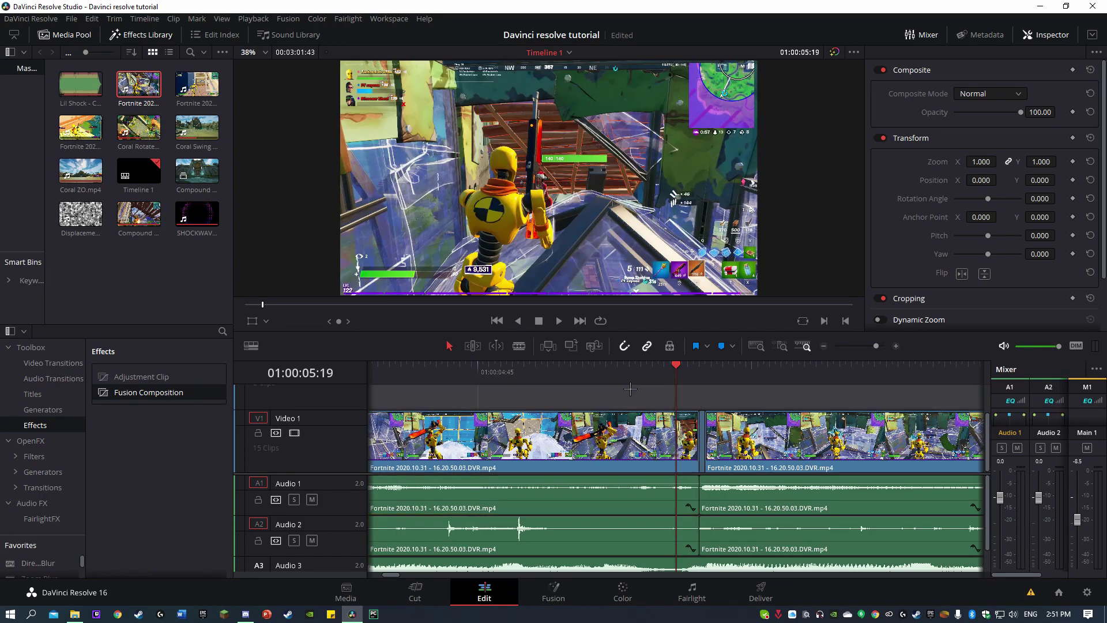
scroll(427, 438, "down", 2)
left_click_drag(438, 439, 425, 438)
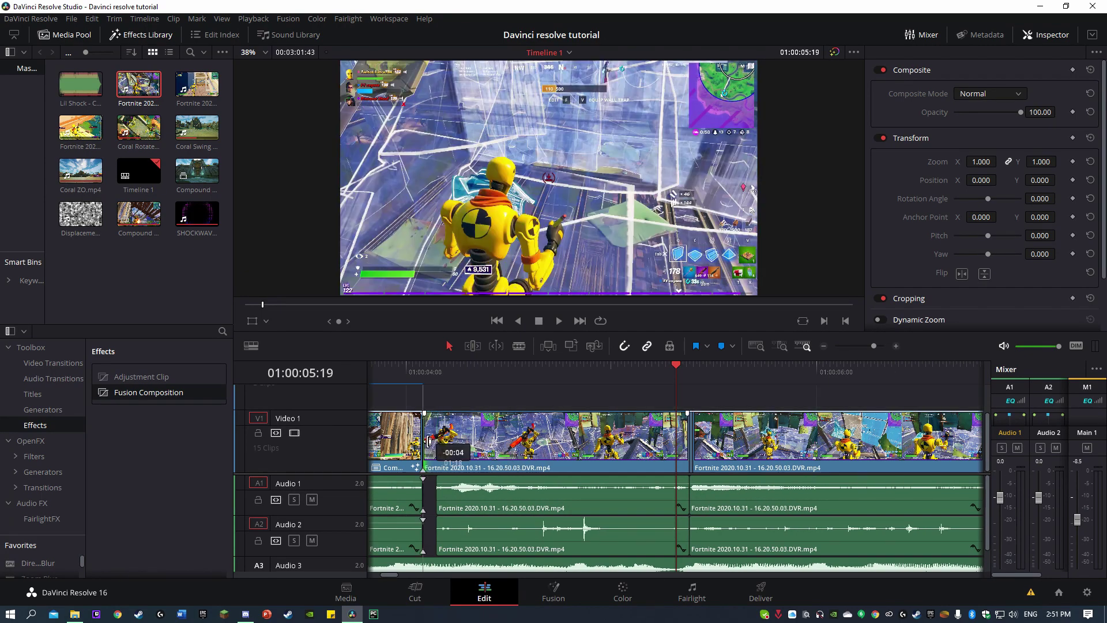
left_click_drag(431, 490, 425, 490)
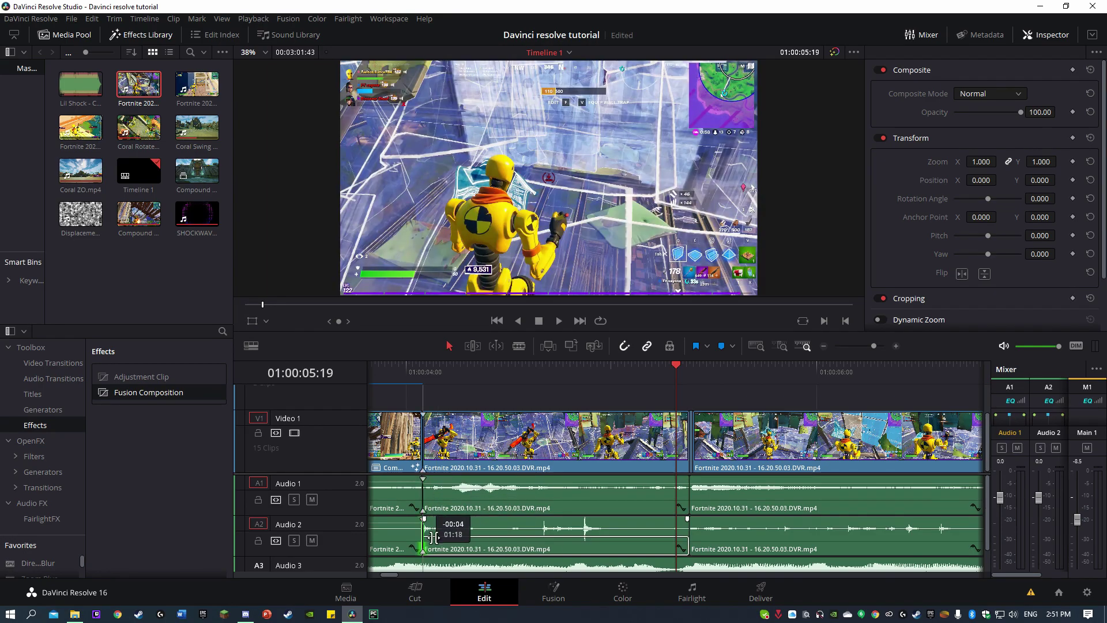
Extend Audio 2 to match the video, split the clip past the beat, and speed that piece to 500%
left_click_drag(437, 528, 424, 528)
key("Right")
key("Right")
key("Right")
key("b")
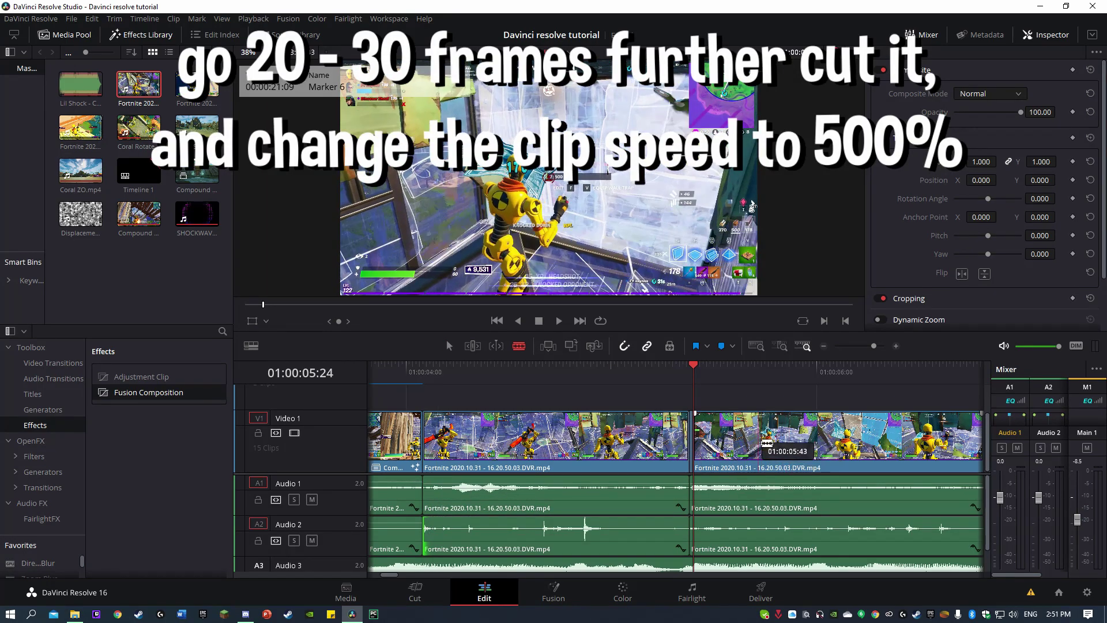
left_click(762, 444)
key("a")
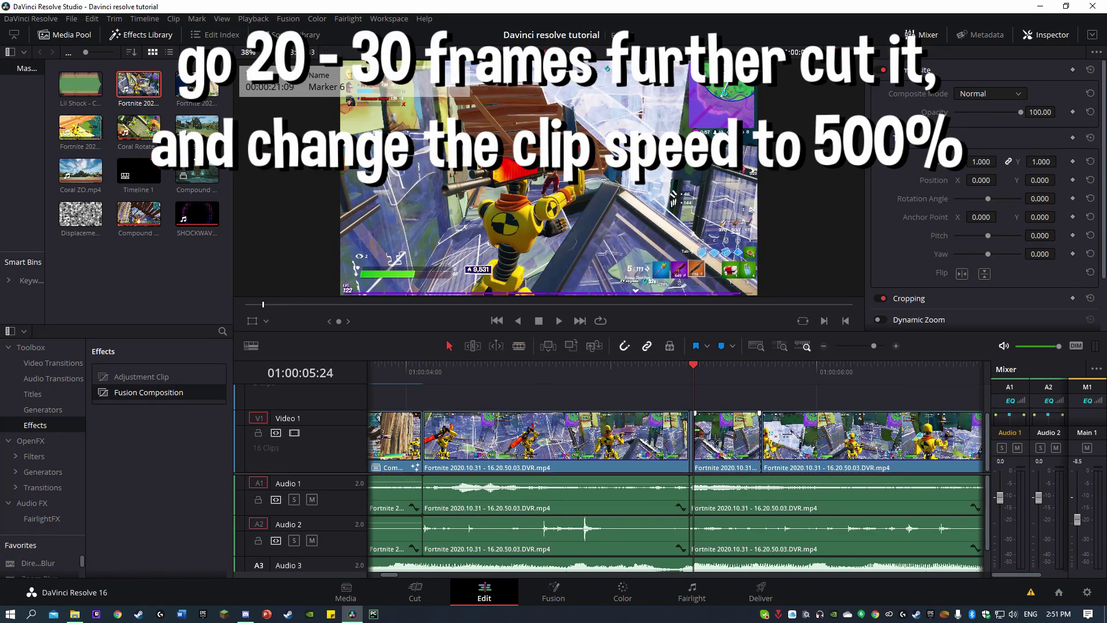
right_click(744, 438)
left_click(815, 272)
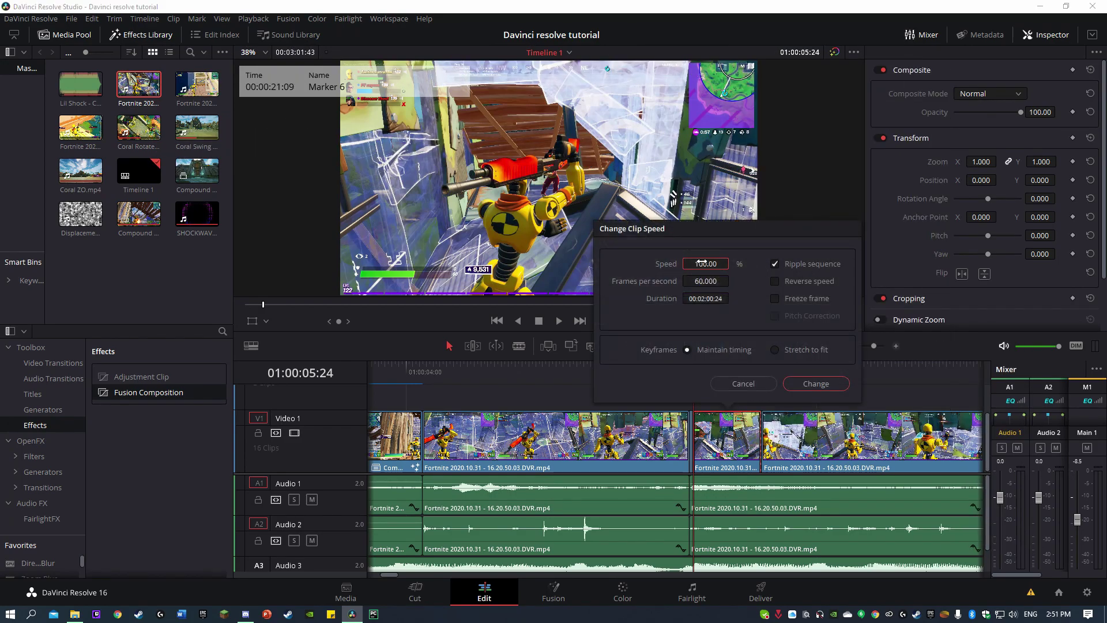
left_click(818, 384)
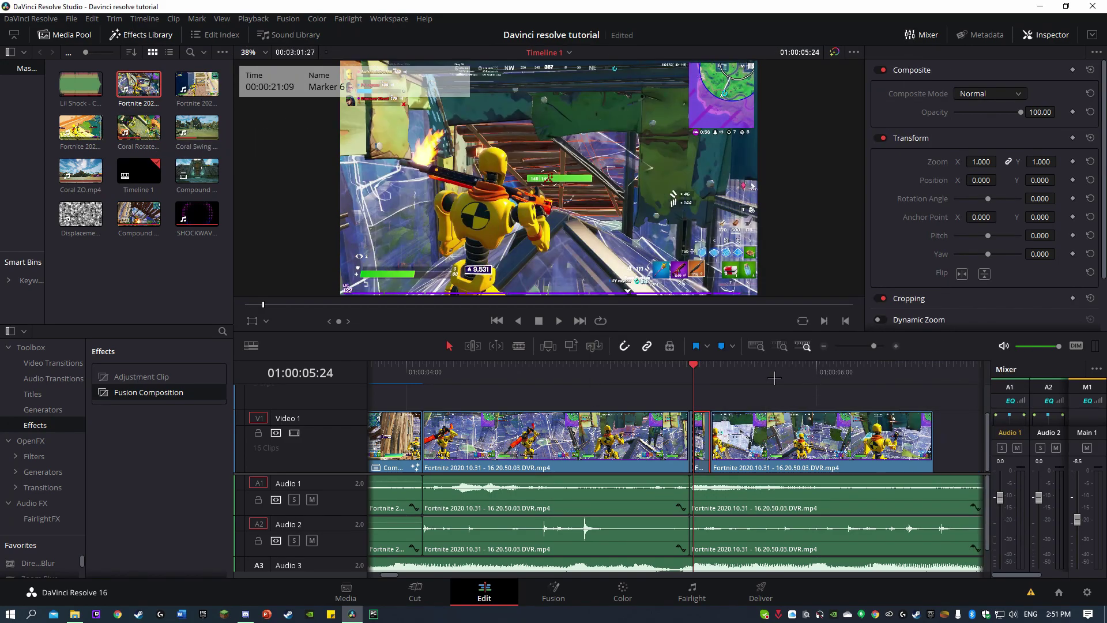
Slow the next clip part to 50%, extend its end, and cut it at the playhead
right_click(753, 438)
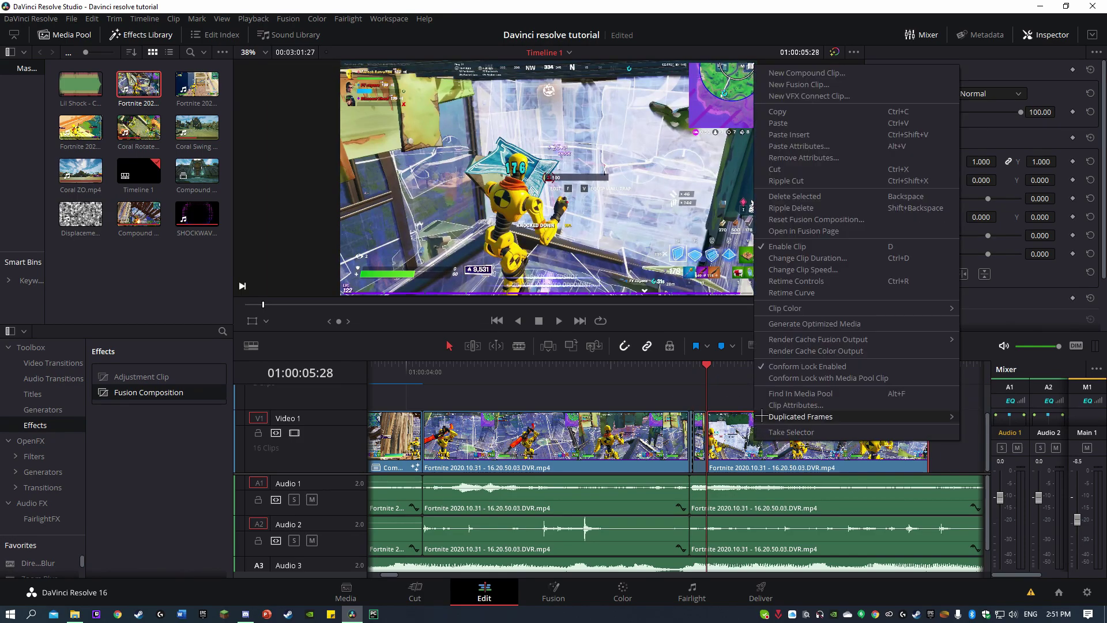
left_click(808, 268)
type("50")
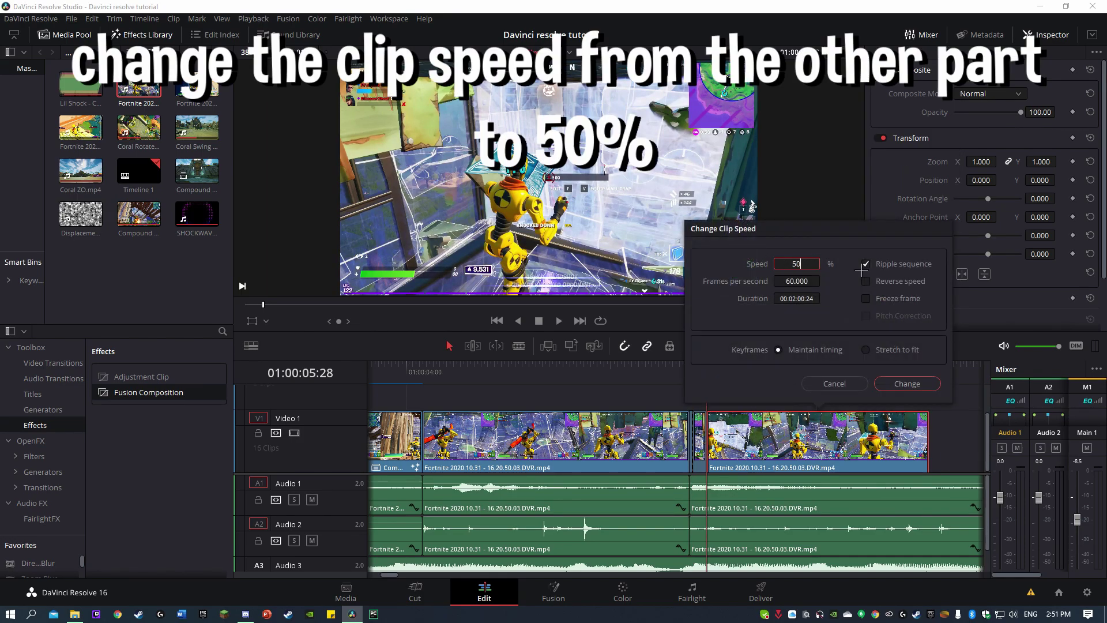
left_click(908, 383)
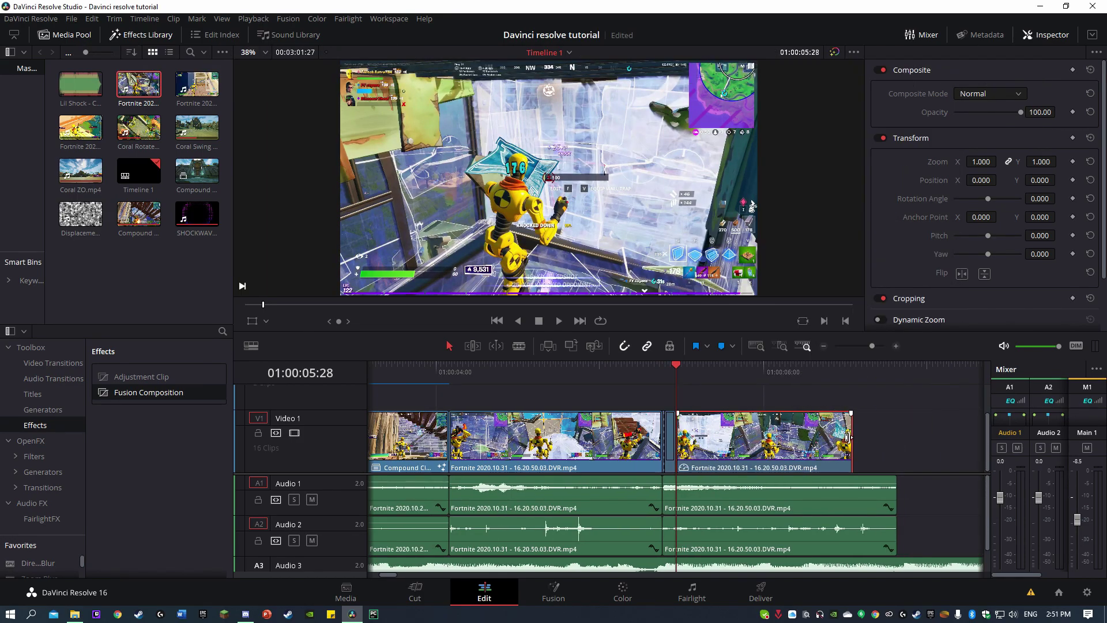
left_click_drag(847, 436, 895, 437)
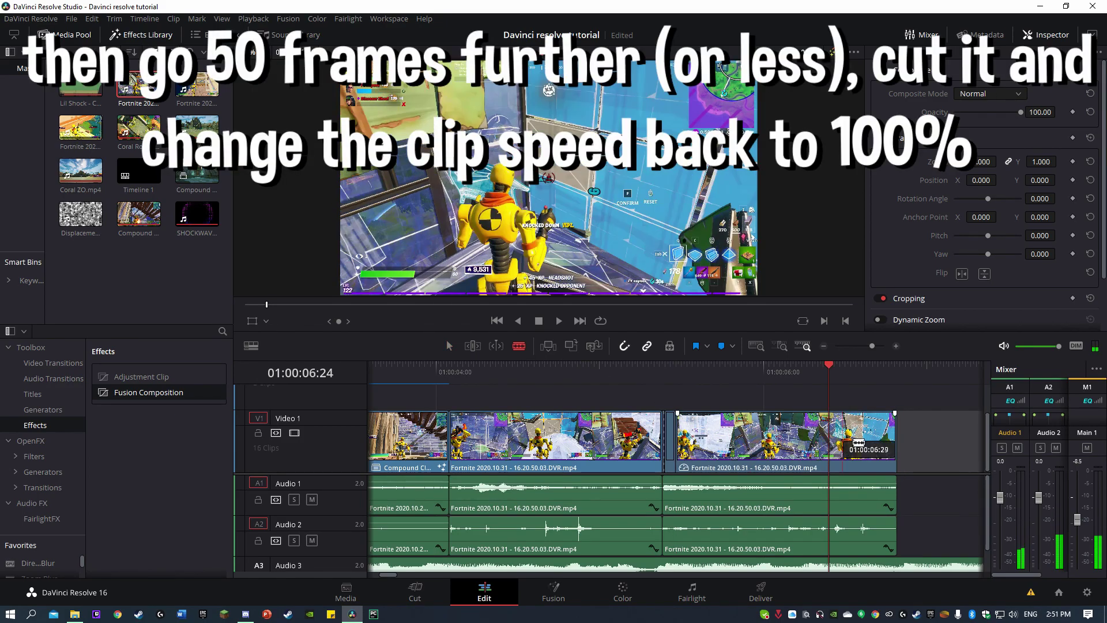
key("ctrl+b")
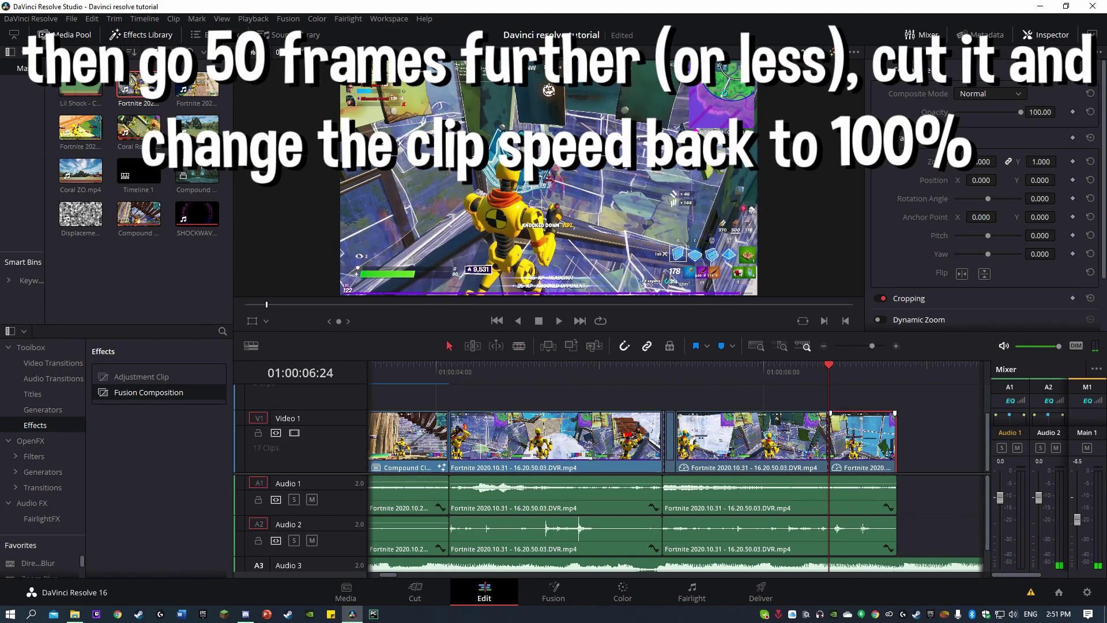
Return the last clip part to 100% speed and play back the speed ramp
right_click(862, 439)
left_click(862, 288)
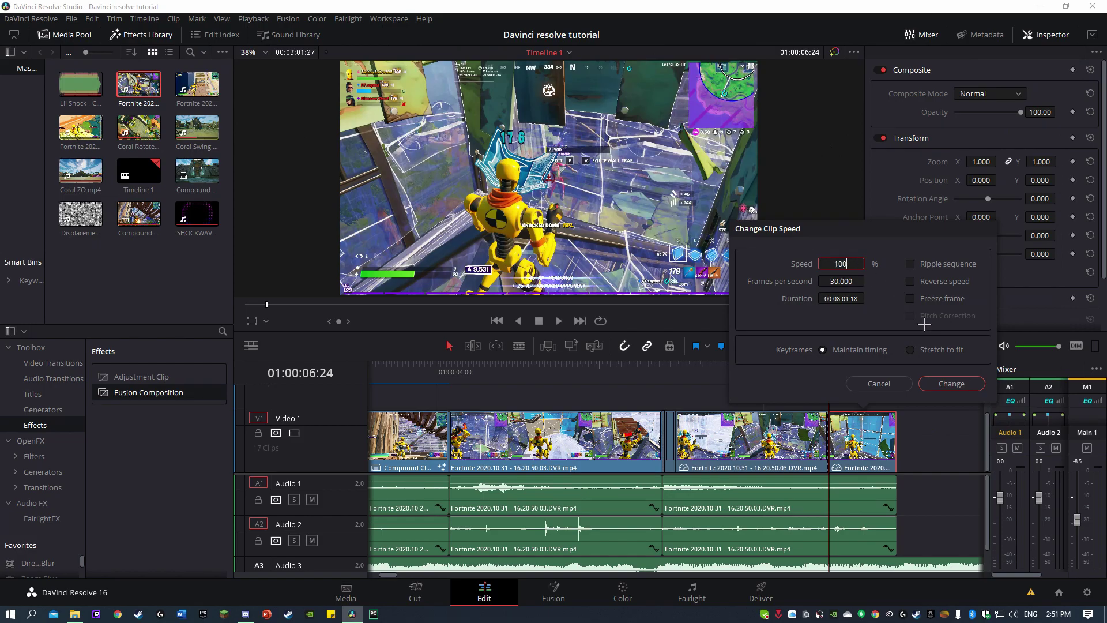
left_click(952, 384)
left_click_drag(829, 394, 431, 394)
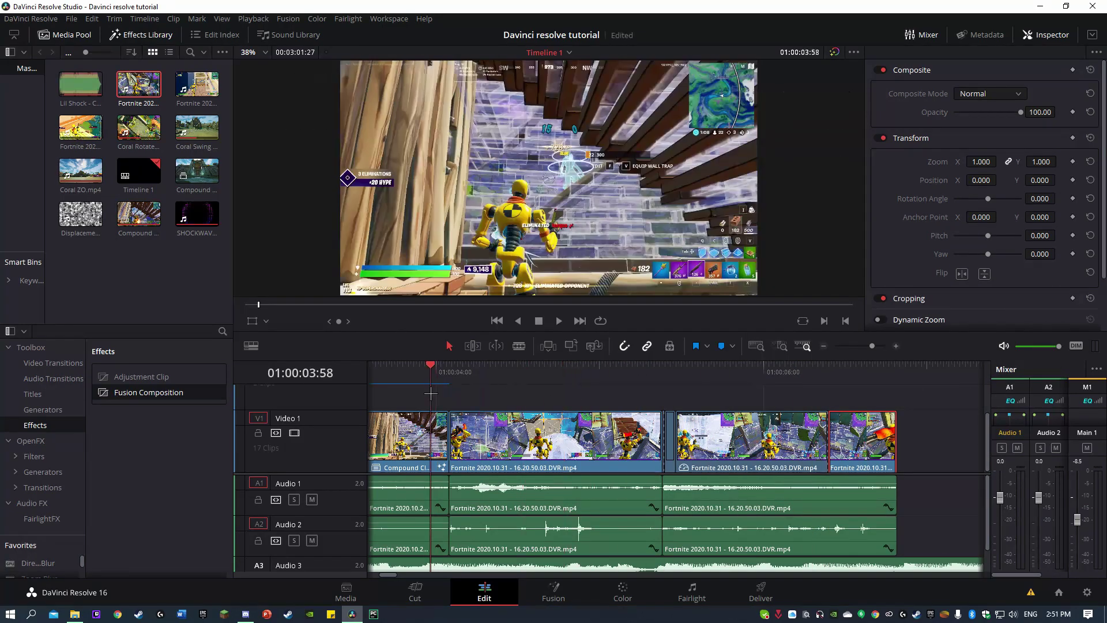
key("space")
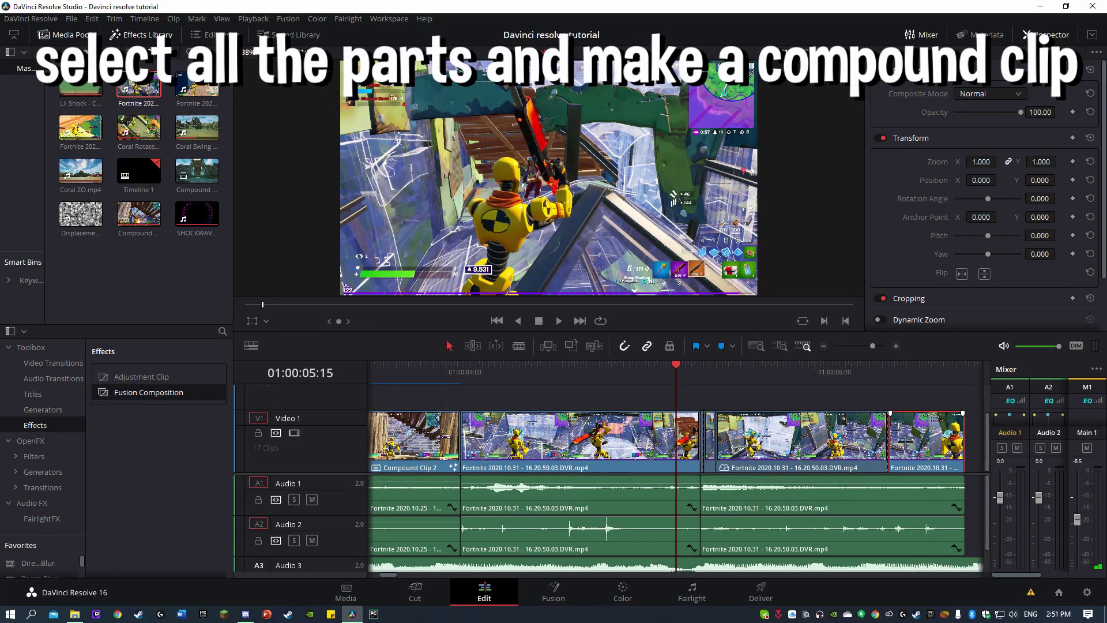
Combine the speed-ramped clip parts into Compound Clip 3
left_click(710, 439, "shift")
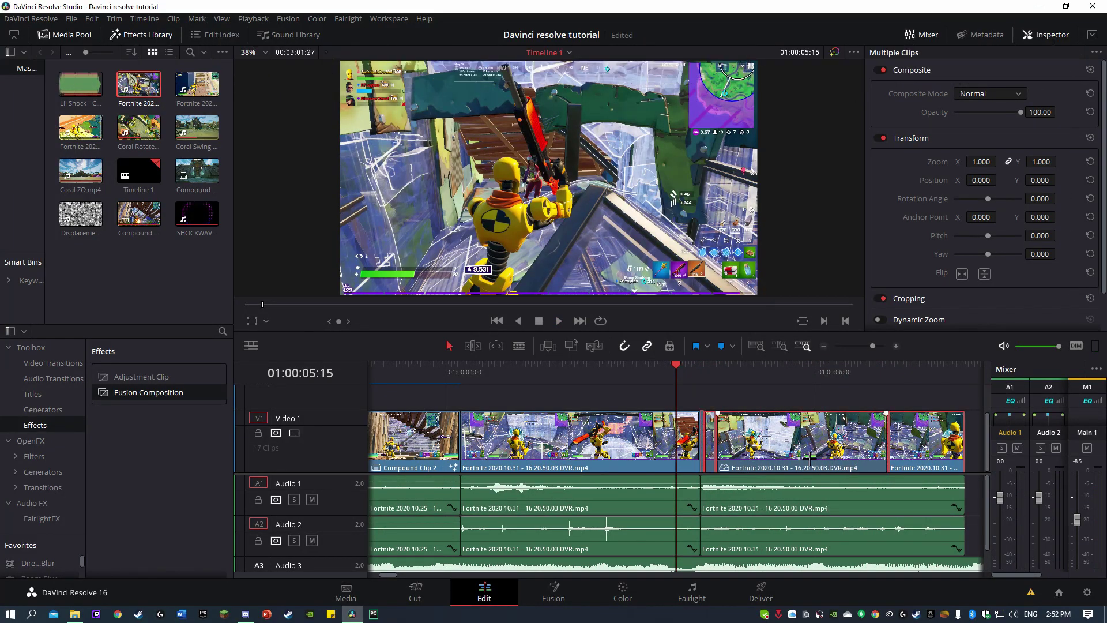
right_click(748, 441)
left_click(819, 98)
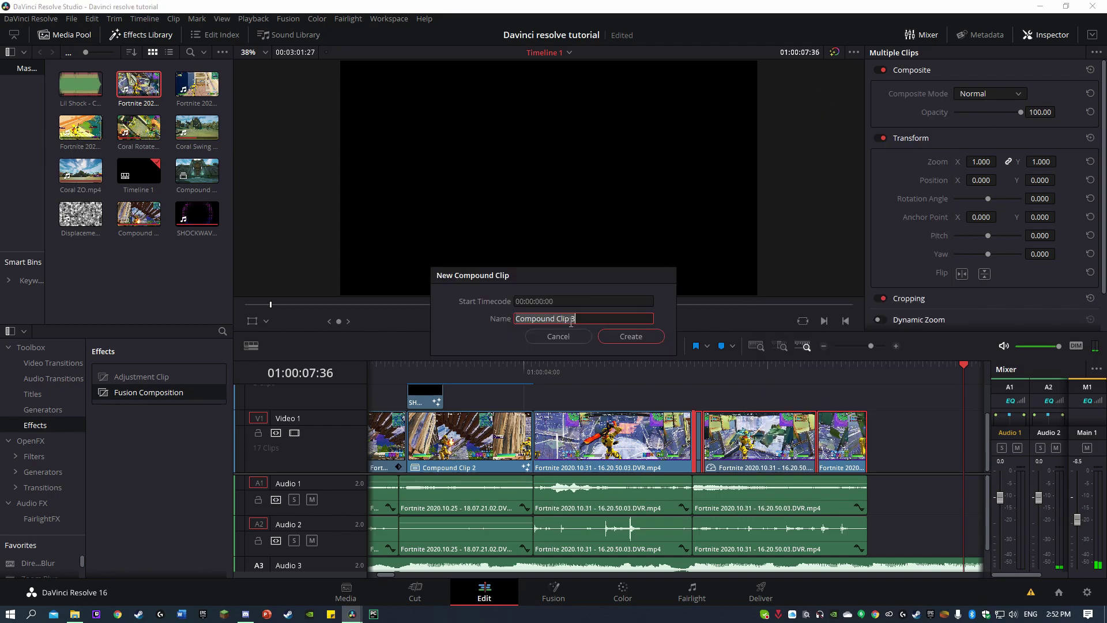
left_click(629, 336)
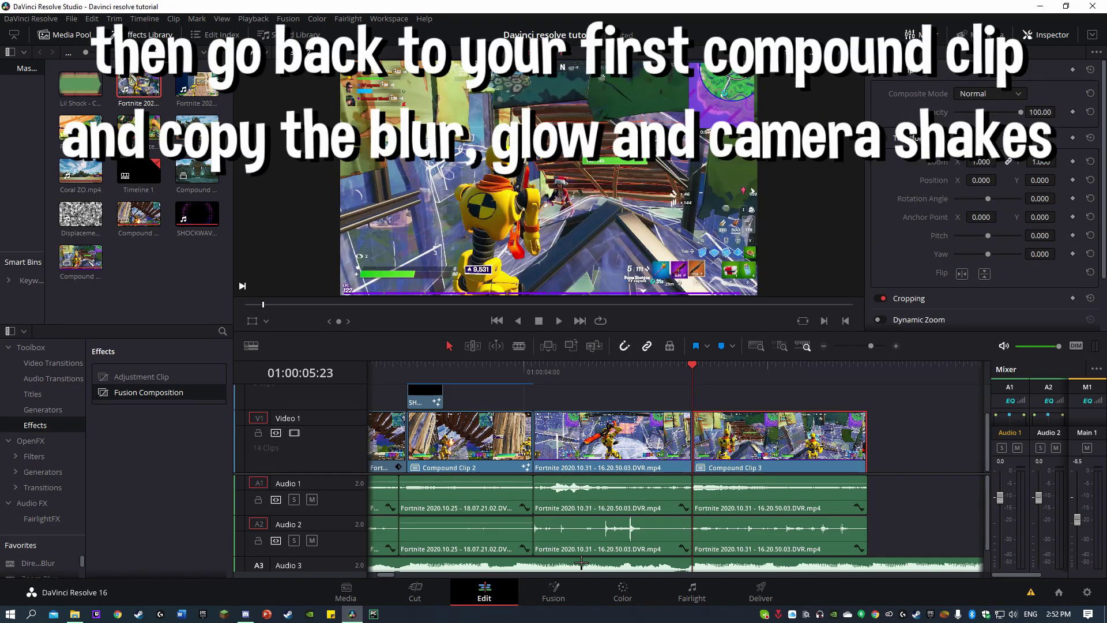
Copy the S_Glow1, DirectionalBlur1 and camera shake nodes from Compound Clip 2's node graph
scroll(597, 535, "down", 1)
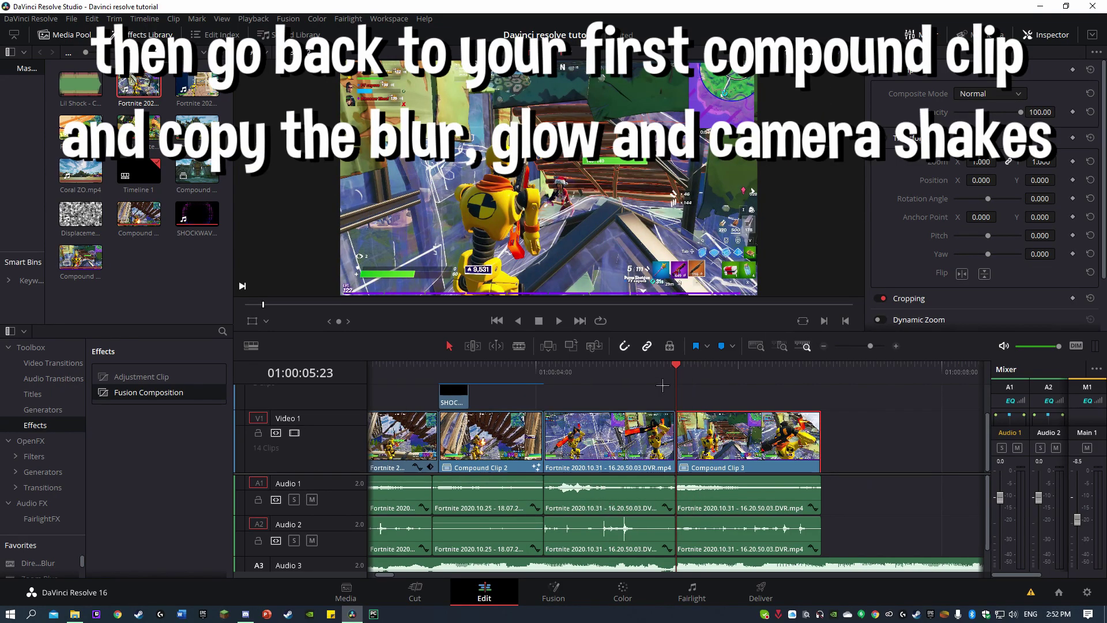
left_click_drag(663, 378, 485, 378)
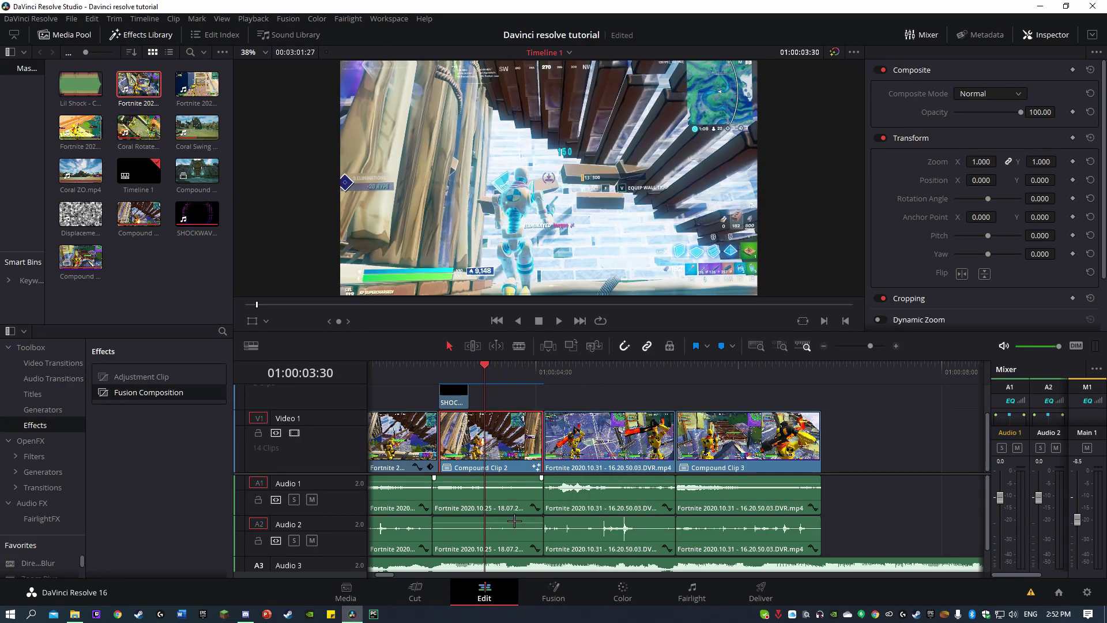
left_click(544, 586)
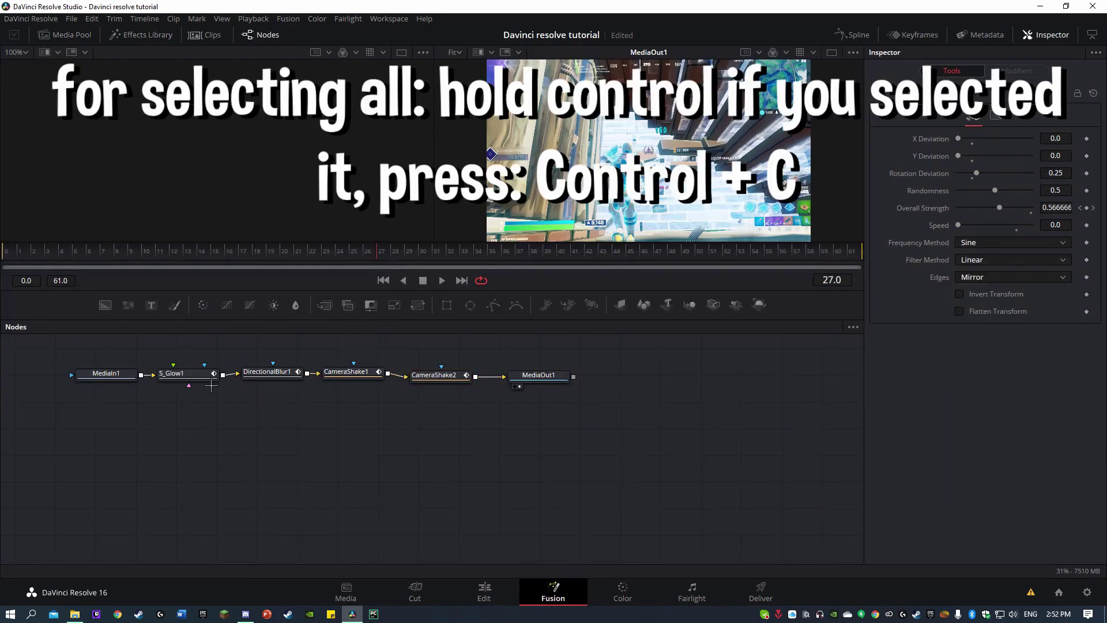
left_click(173, 373, "ctrl")
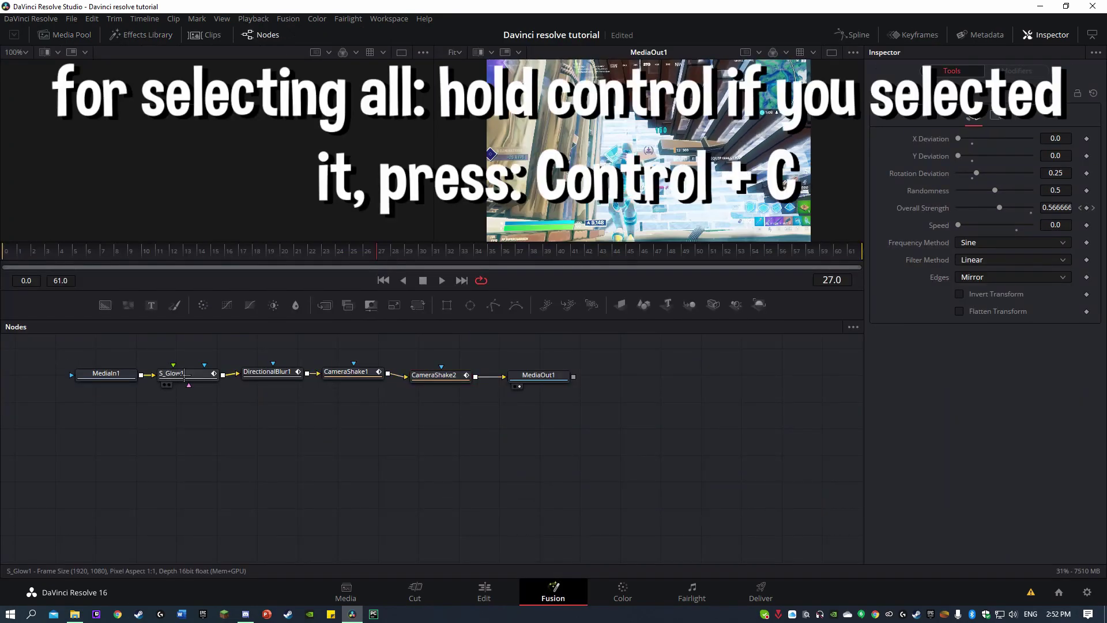
left_click(267, 372, "ctrl")
left_click(379, 375, "ctrl")
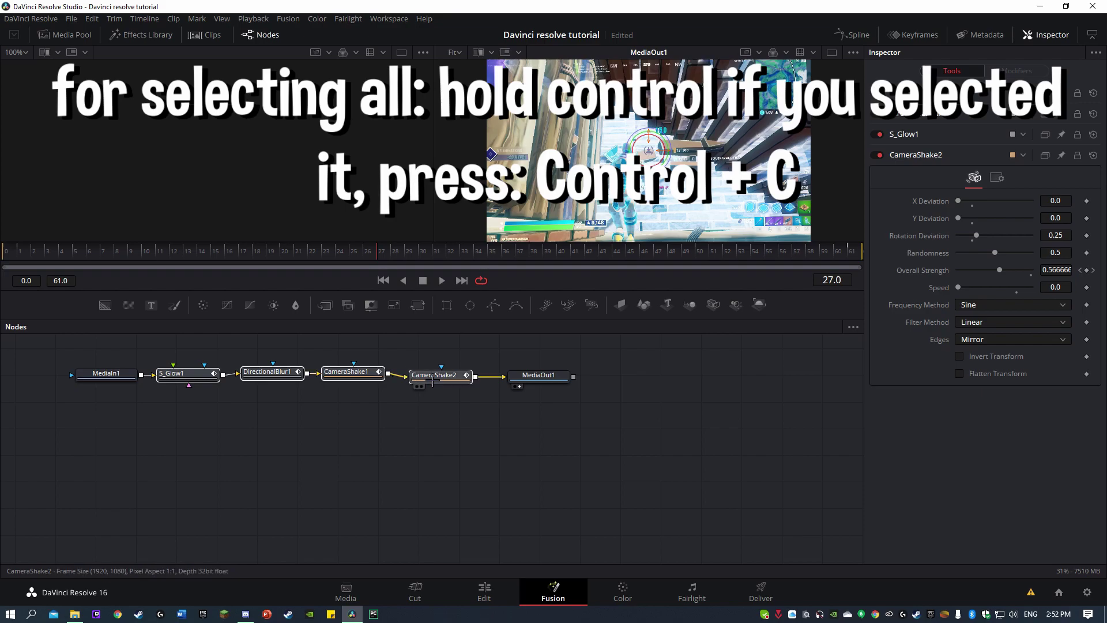
left_click(485, 589)
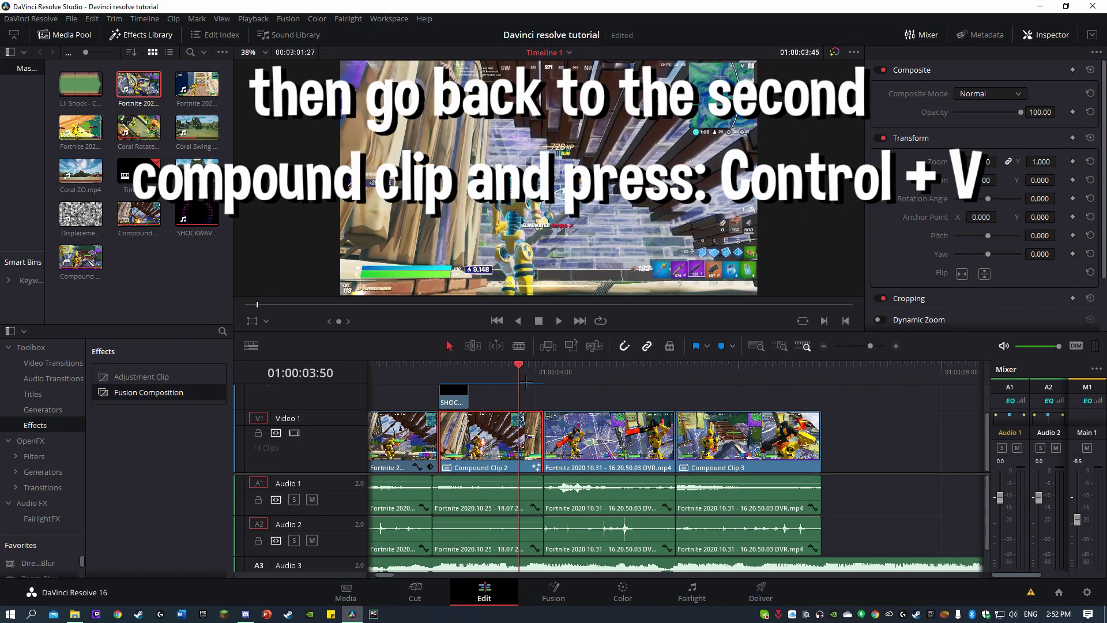
Paste the glow, blur and shake chain into Compound Clip 3, wire input to output, and make the glow blue
left_click_drag(680, 368, 695, 368)
left_click(555, 590)
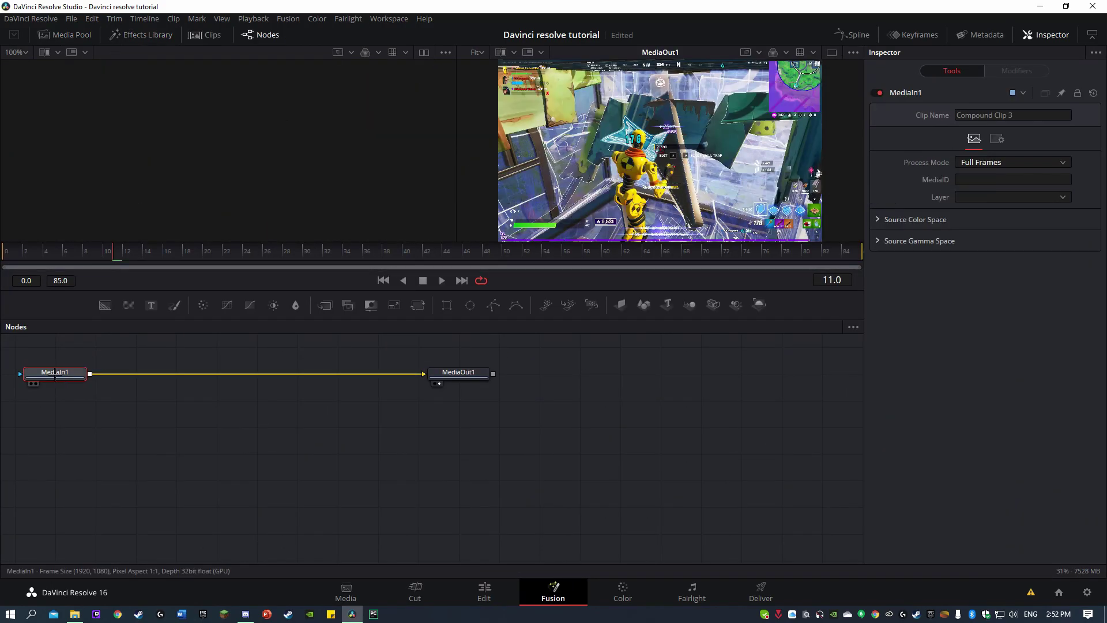
key("ctrl+v")
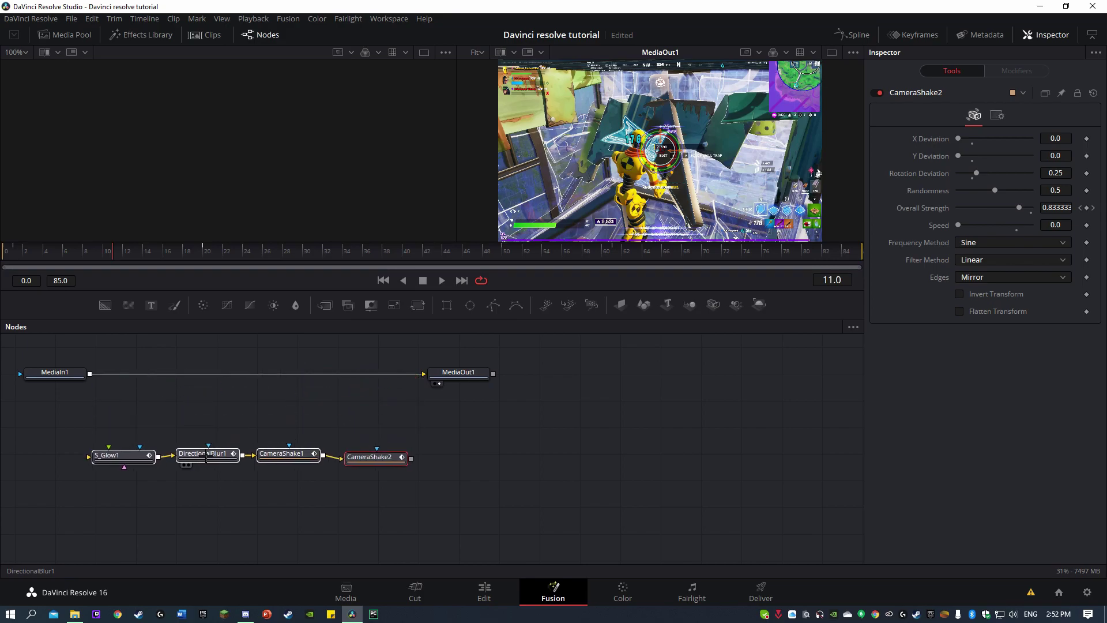
left_click_drag(352, 374, 341, 452)
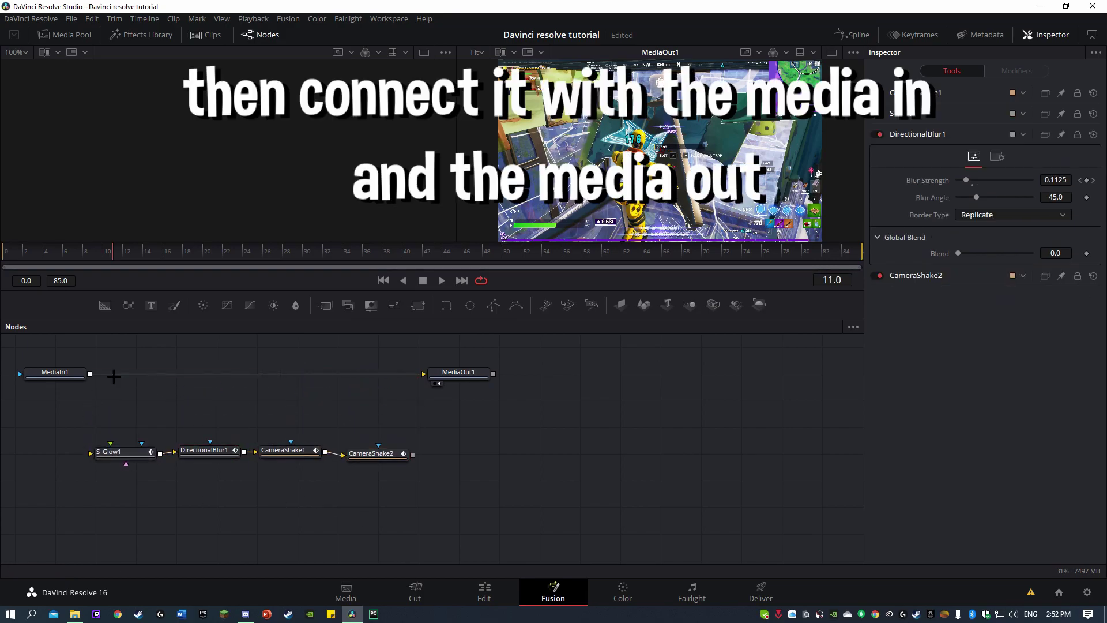
left_click_drag(114, 374, 104, 465)
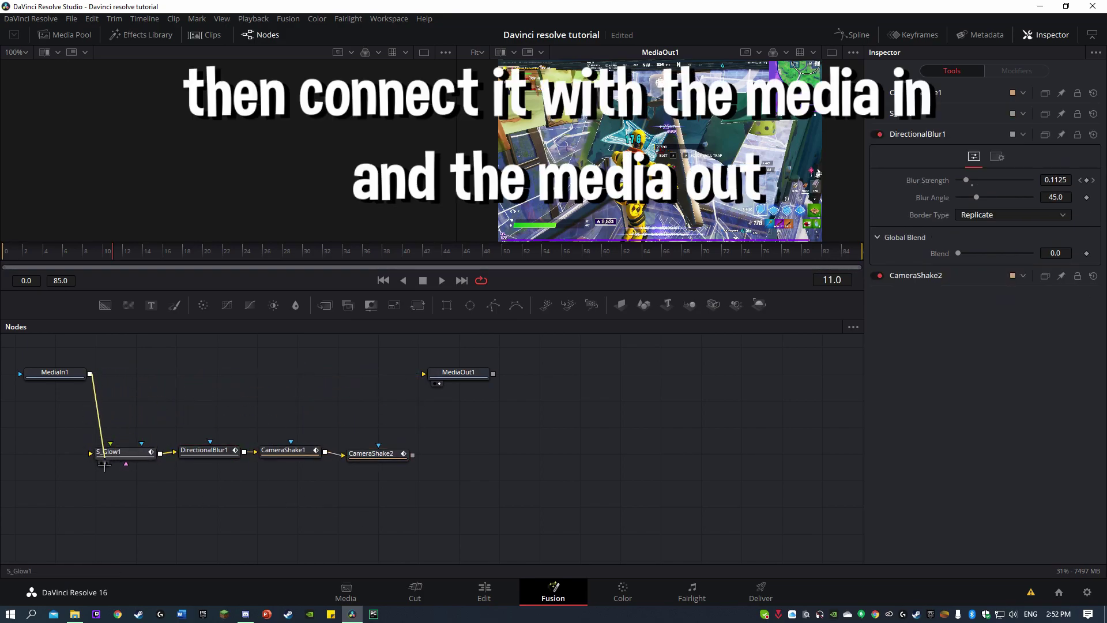
left_click_drag(413, 455, 449, 372)
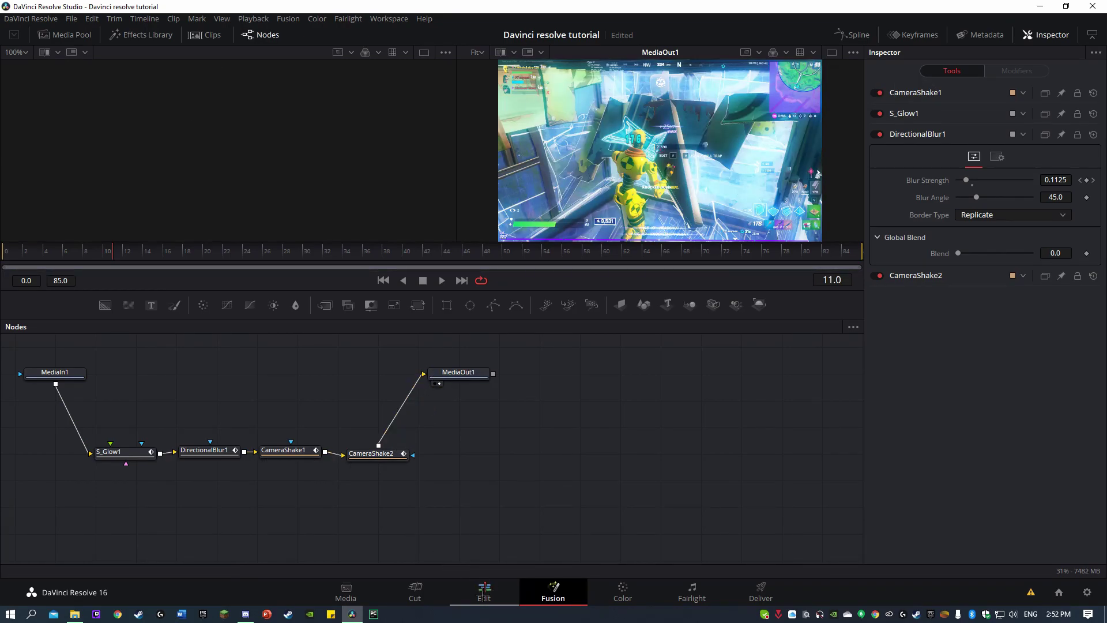
left_click(118, 451)
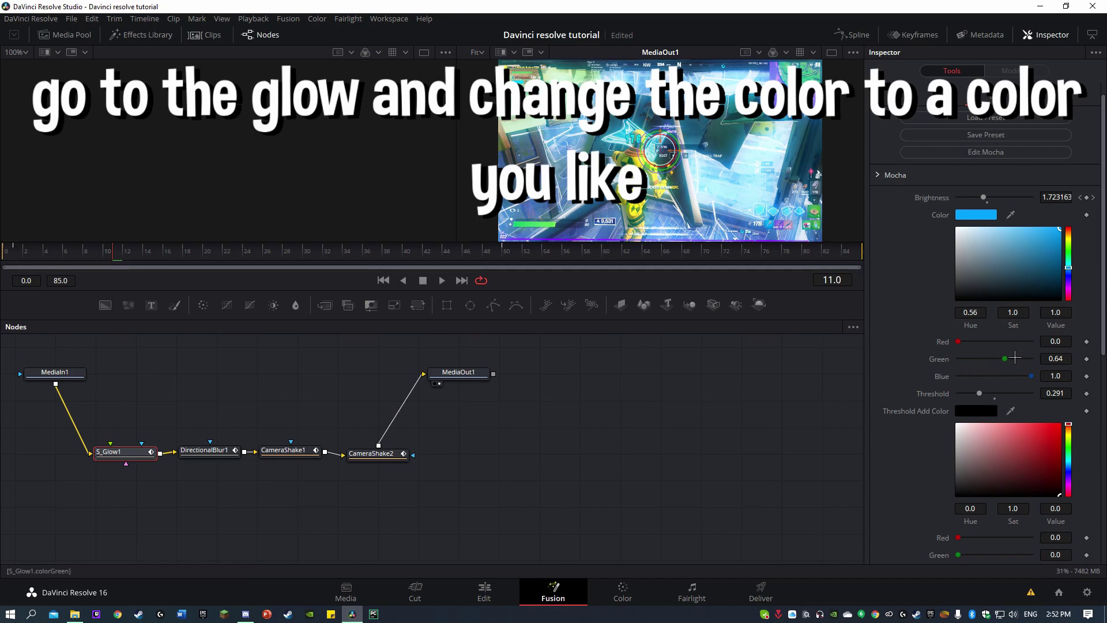
left_click_drag(1072, 275, 1069, 287)
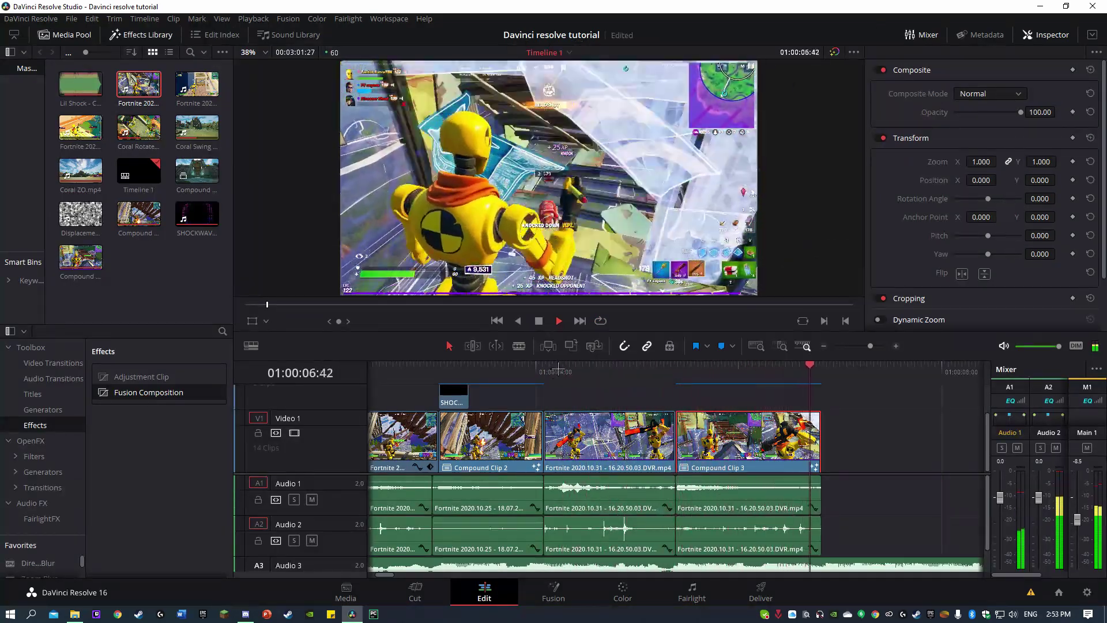
Add an S_WarpMagnify node after the clip input in this clip's Fusion graph
left_click_drag(648, 369, 653, 381)
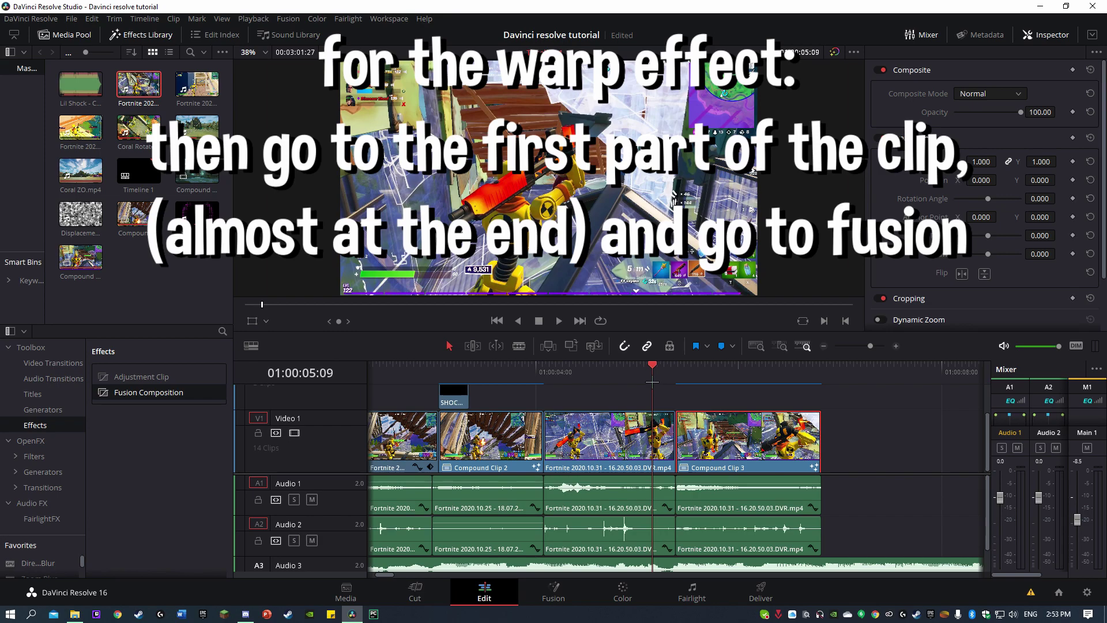
scroll(680, 532, "up", 2)
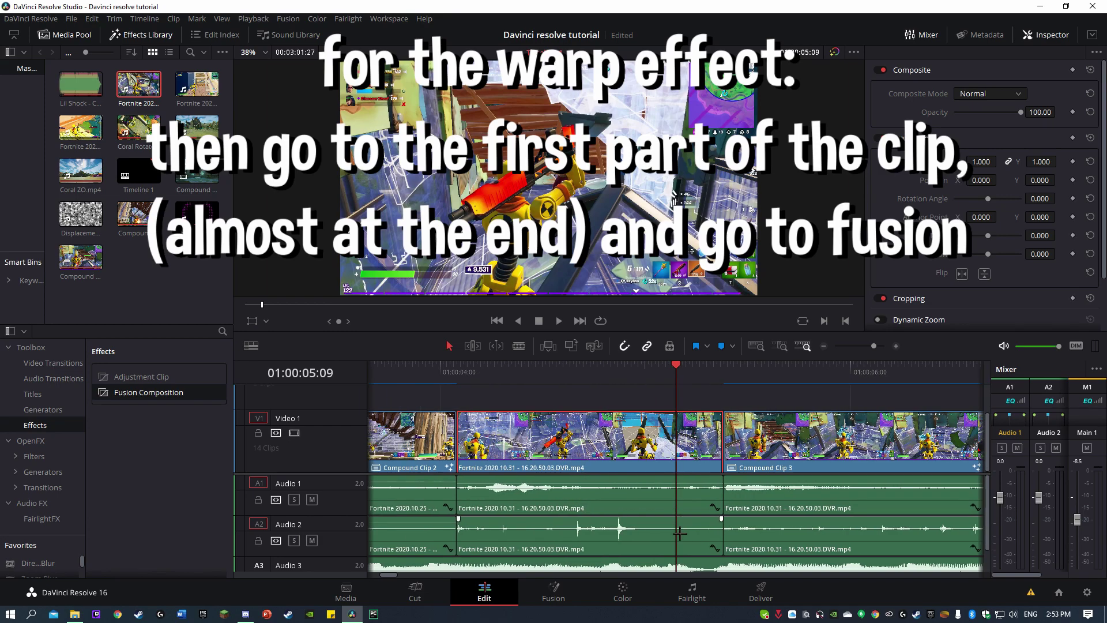
left_click(555, 588)
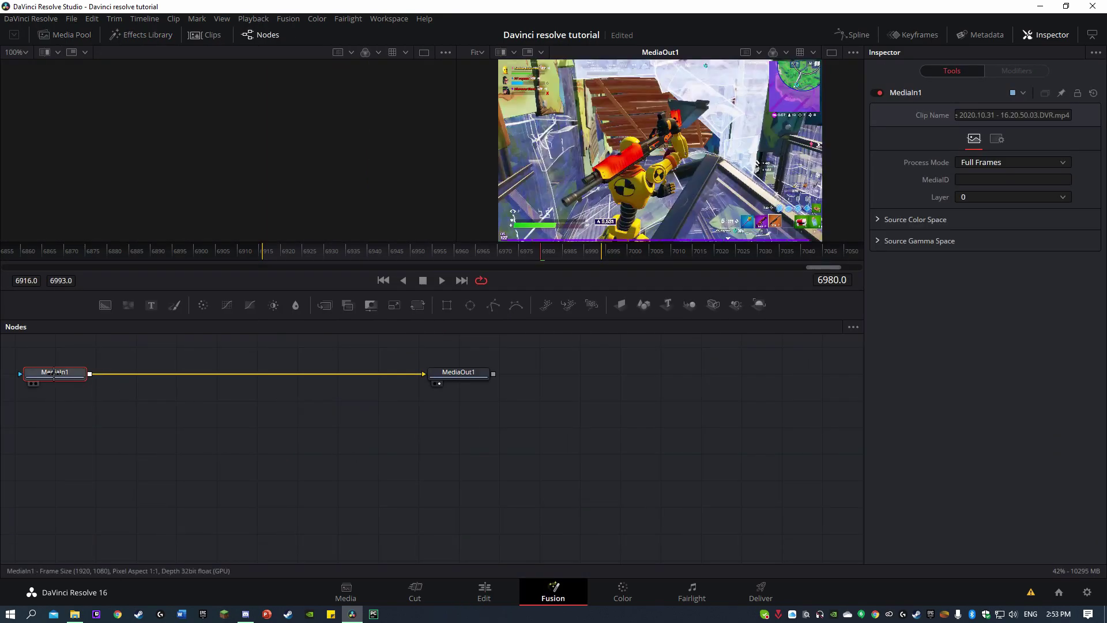
key("shift+space")
type("S_wa")
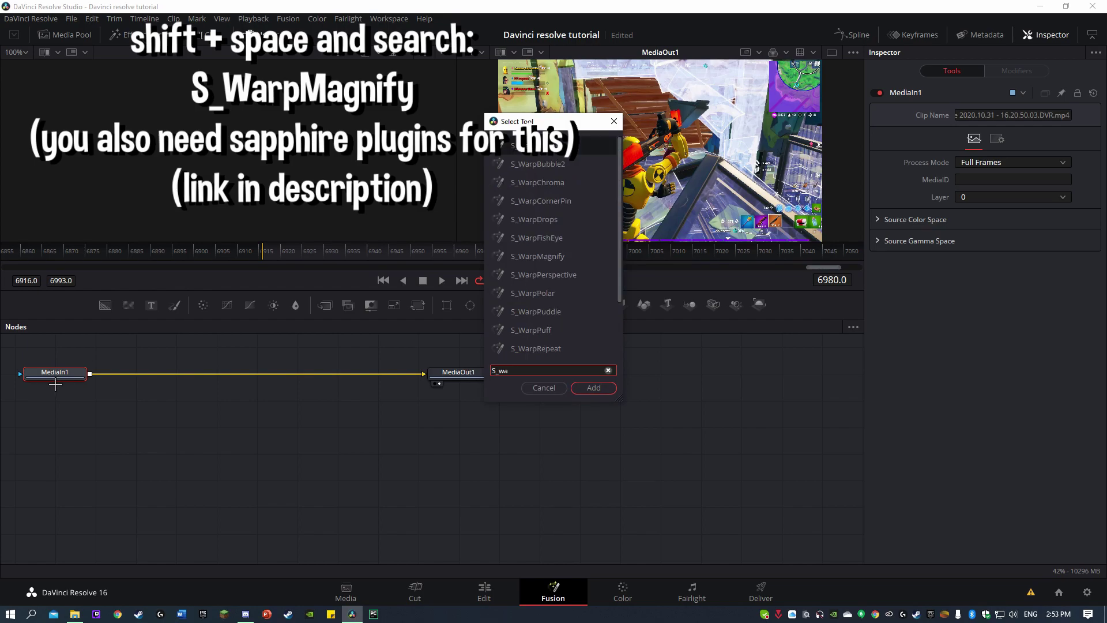
key("ctrl+a")
type("S_WarpMagnify")
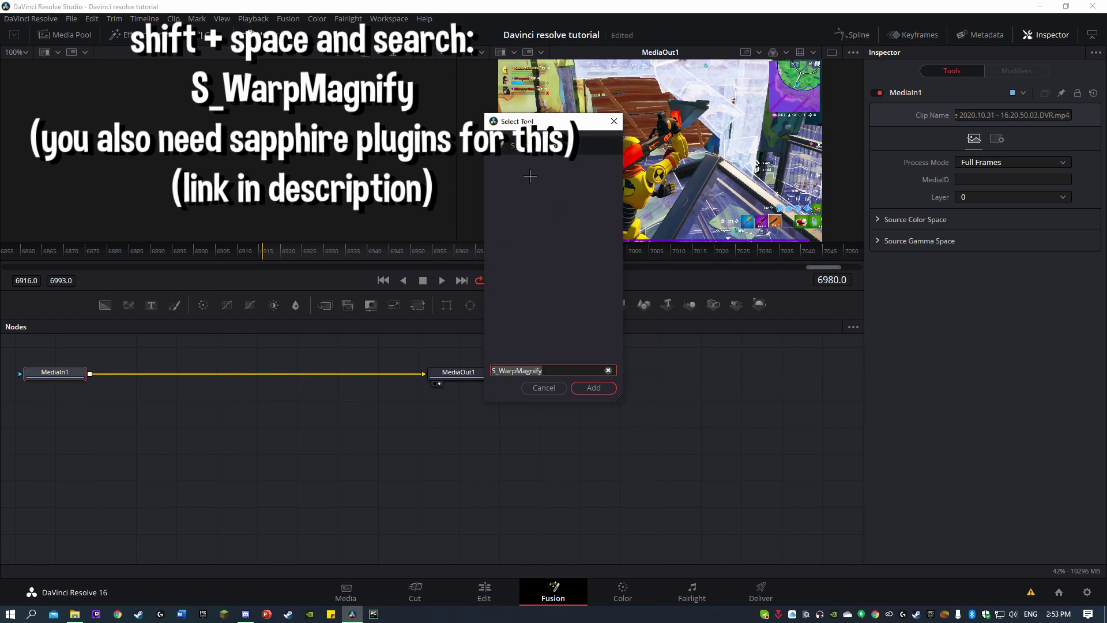
key("Return")
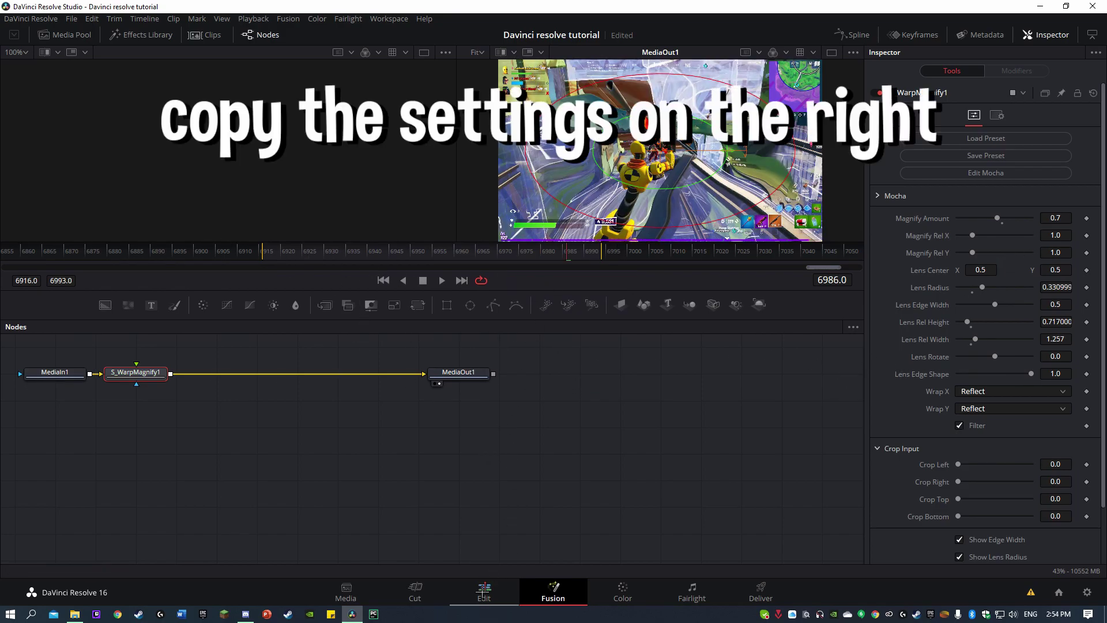
Keyframe Magnify Amount from frame 6982 to 6993, setting the first keyframe to 1
left_click(551, 270)
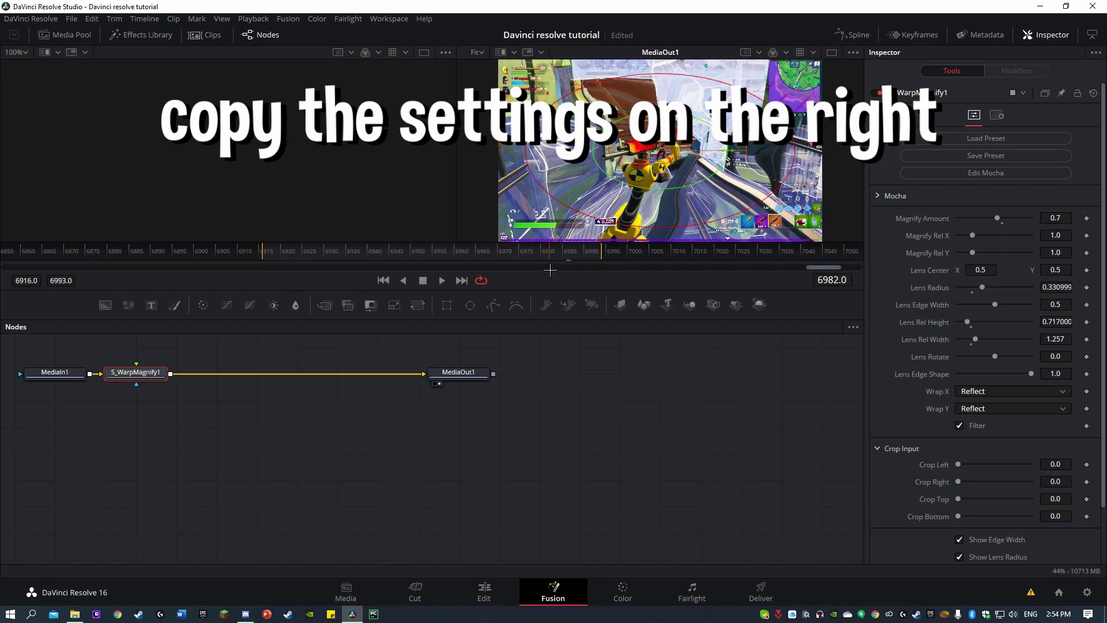
left_click(1087, 218)
key("Right")
key("Right")
key("Right")
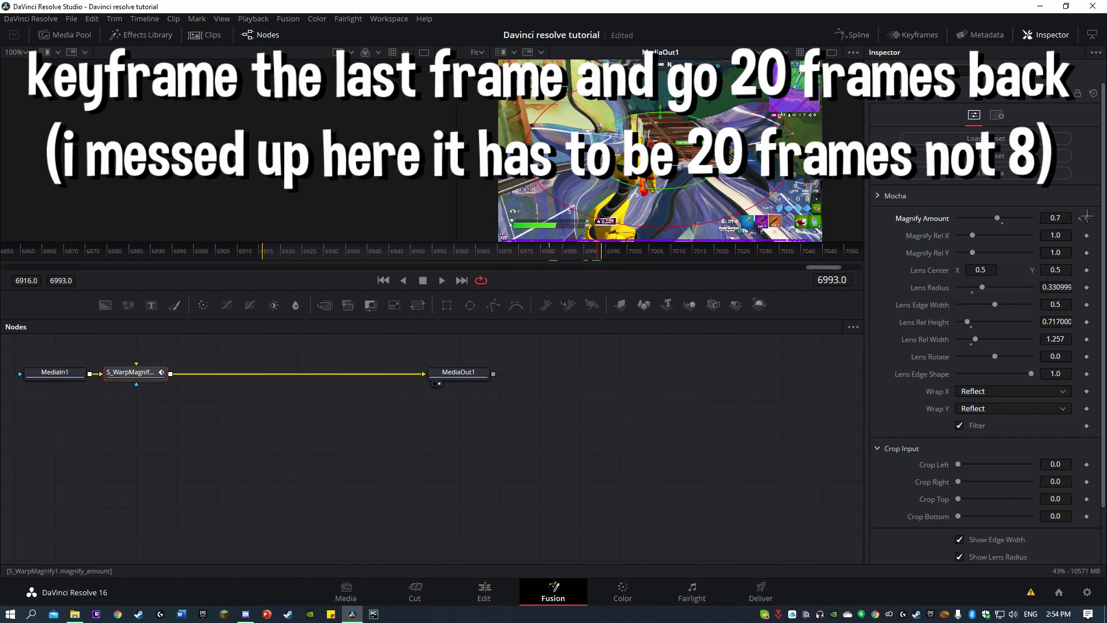
key("Left")
key("Left")
key("Left")
left_click(1055, 218)
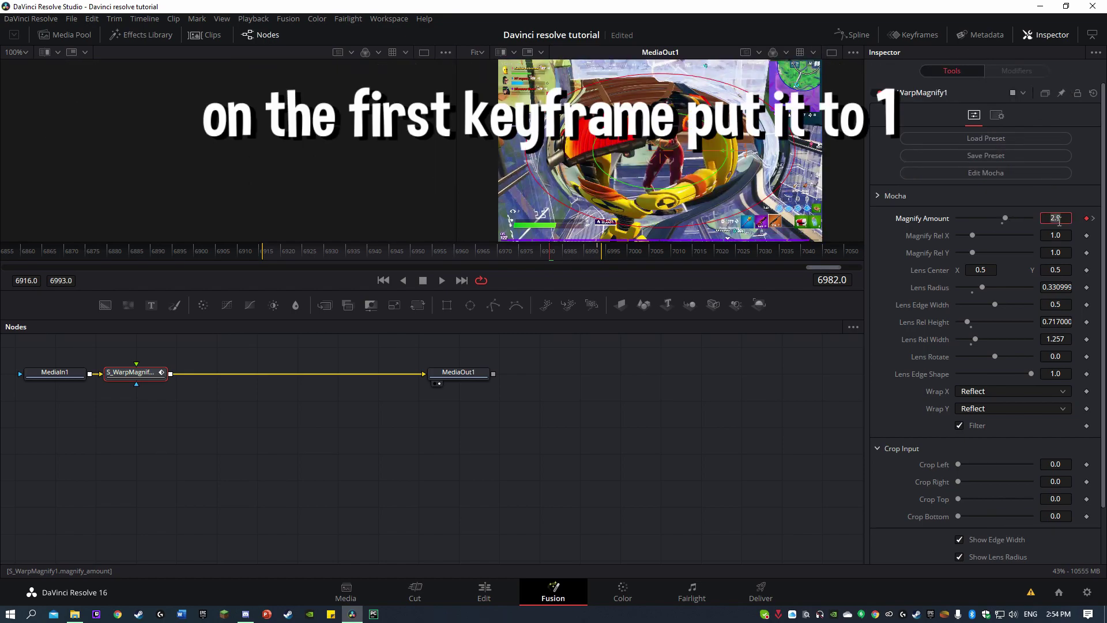
type("1")
key("Tab")
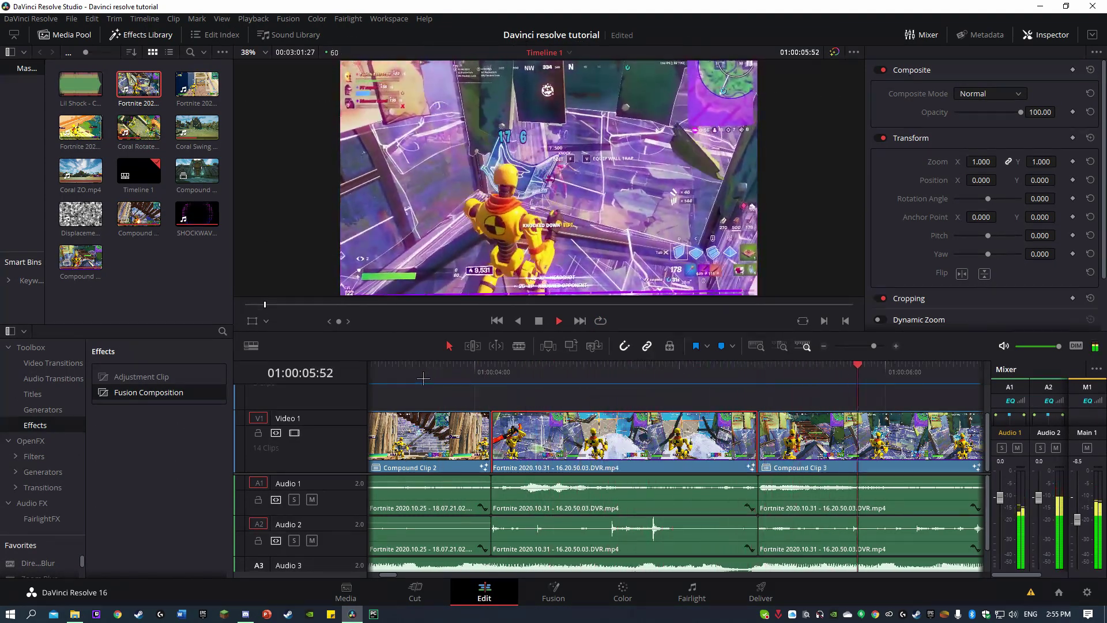
Mark the beat and place the Fortnite 2020.10.29 clip right after Compound Clip 3
key("space")
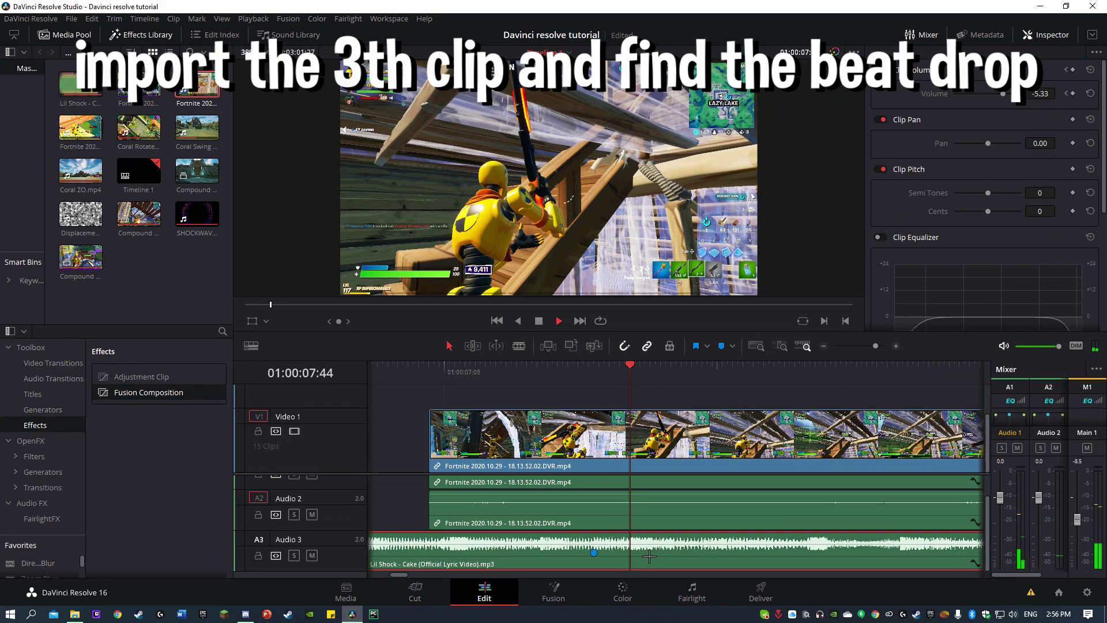
key("m")
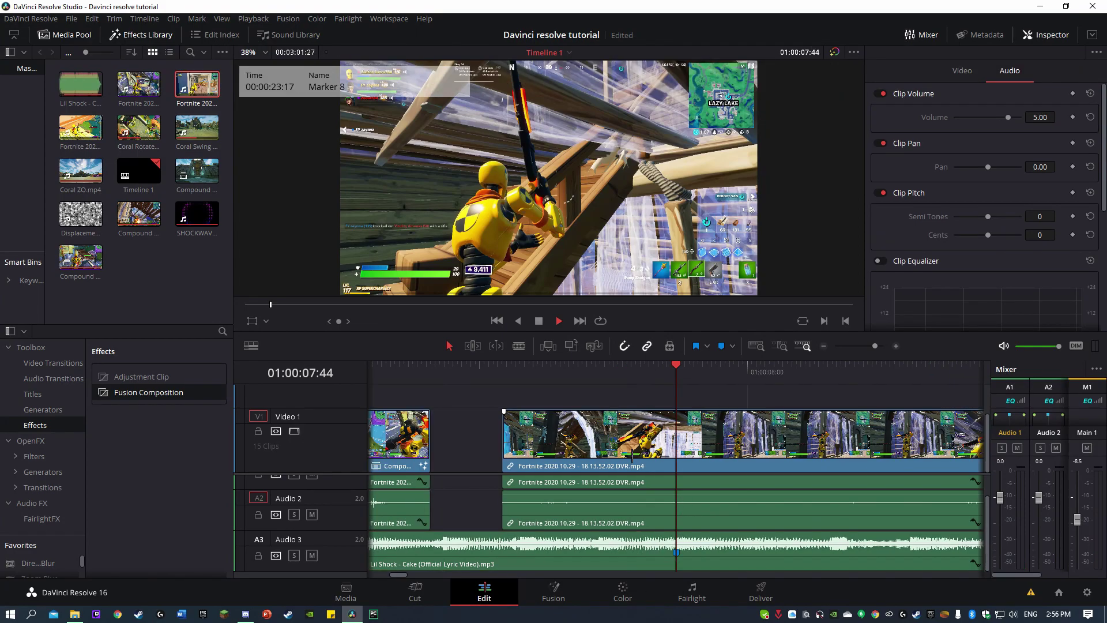
scroll(624, 471, "down", 3)
scroll(625, 471, "down", 2)
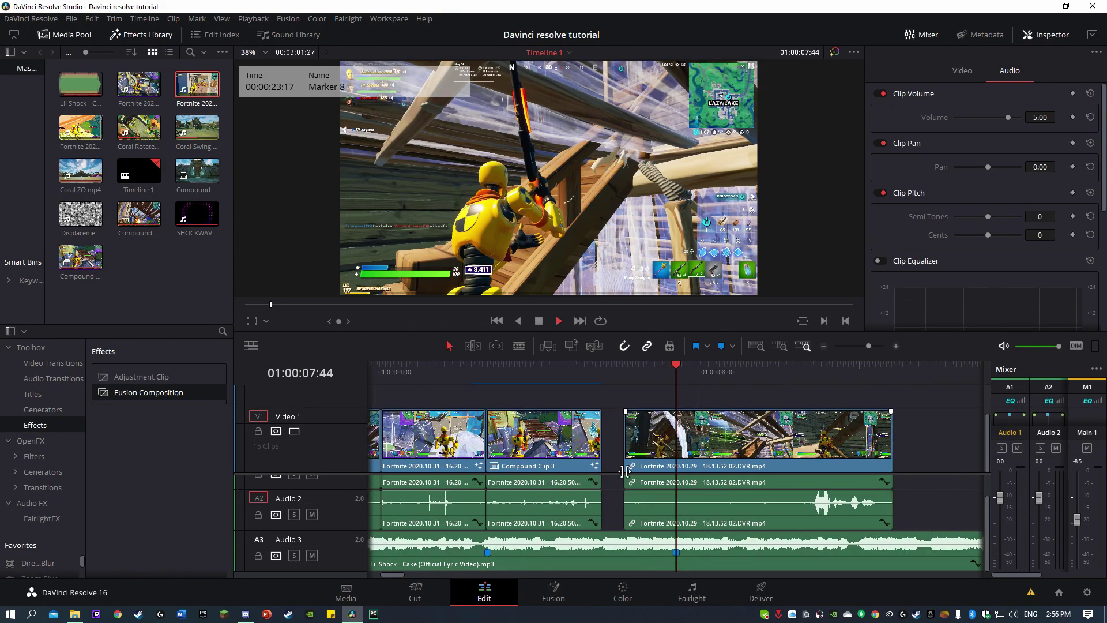
scroll(716, 509, "up", 1)
left_click(728, 446)
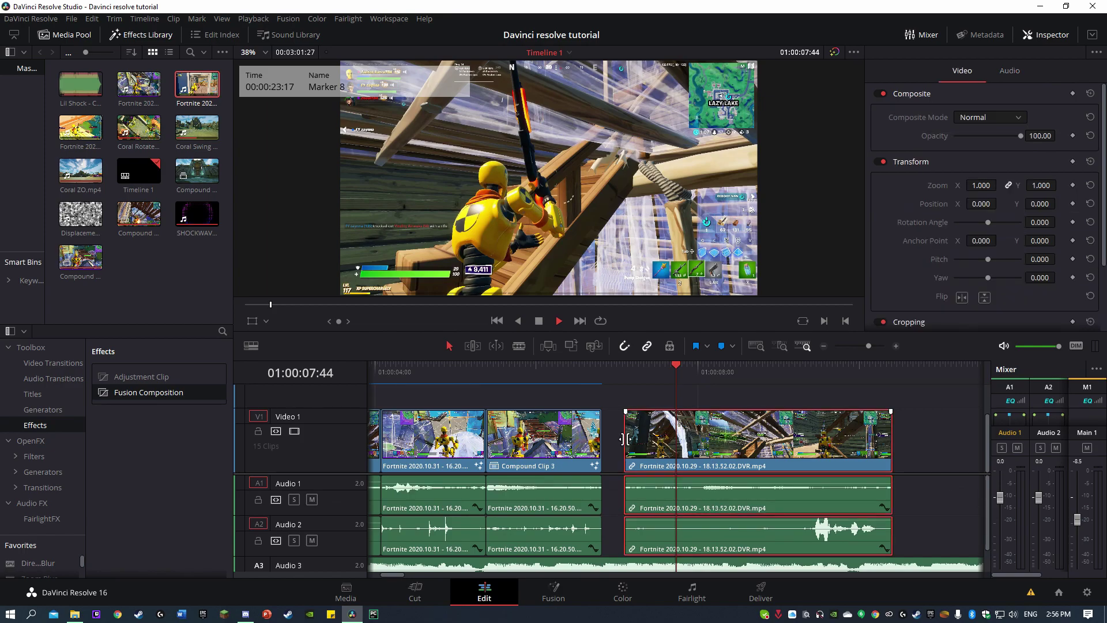
left_click_drag(624, 440, 713, 456)
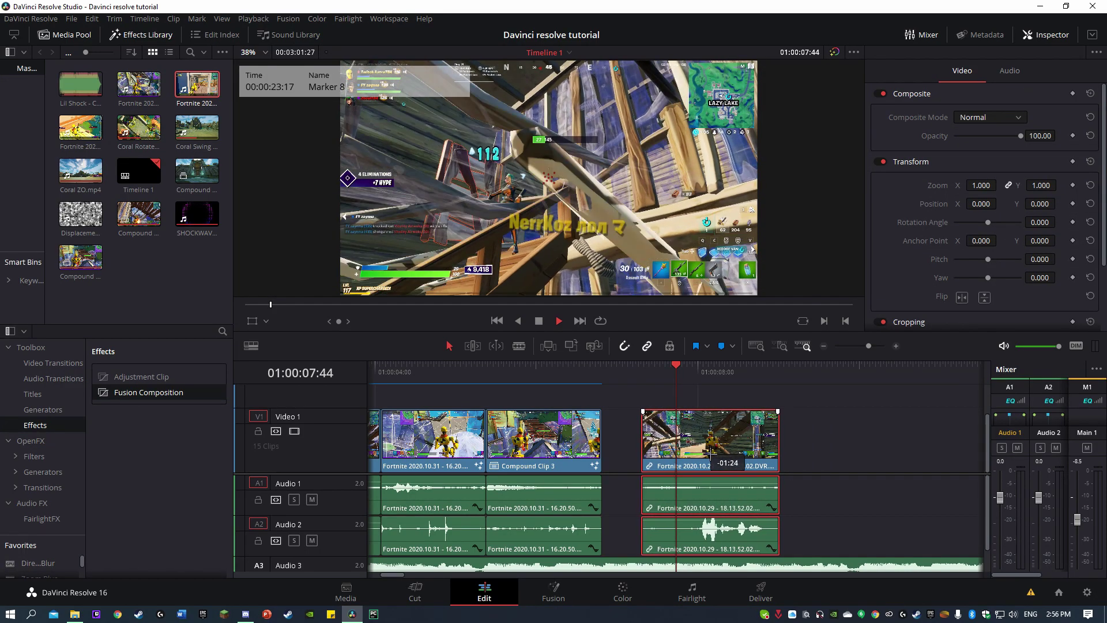
mouse_move(713, 455)
left_mouse_down()
mouse_move(730, 450)
mouse_move(696, 466)
left_mouse_up()
Unlink the Fortnite clip's audio, cut on the beat and five frames earlier, and delete the remainder
scroll(697, 466, "up", 2)
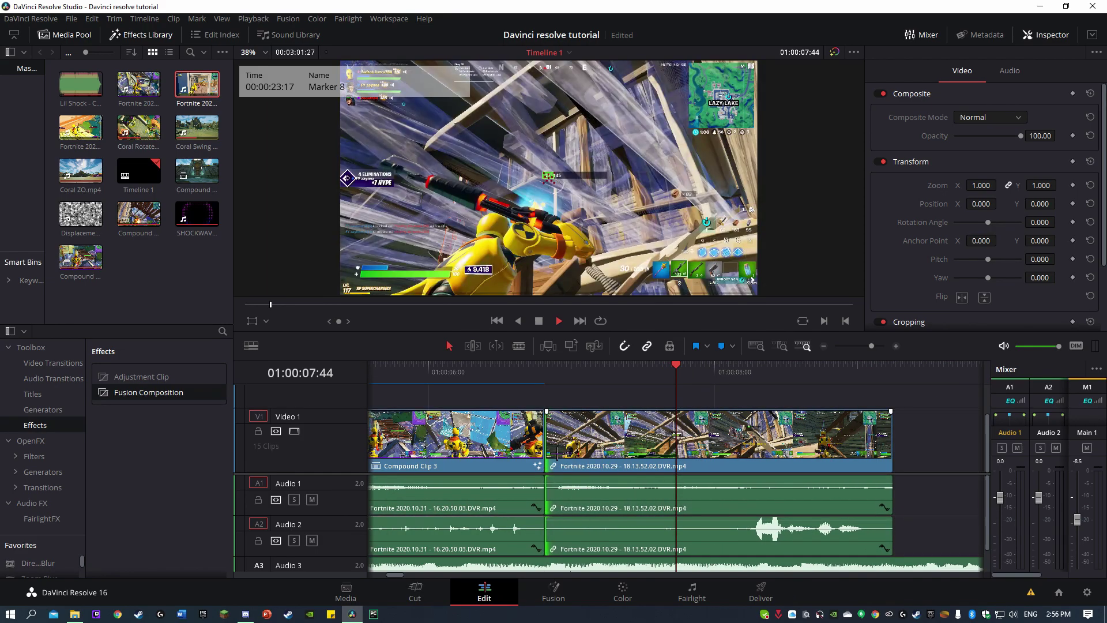
right_click(655, 457)
left_click(663, 454)
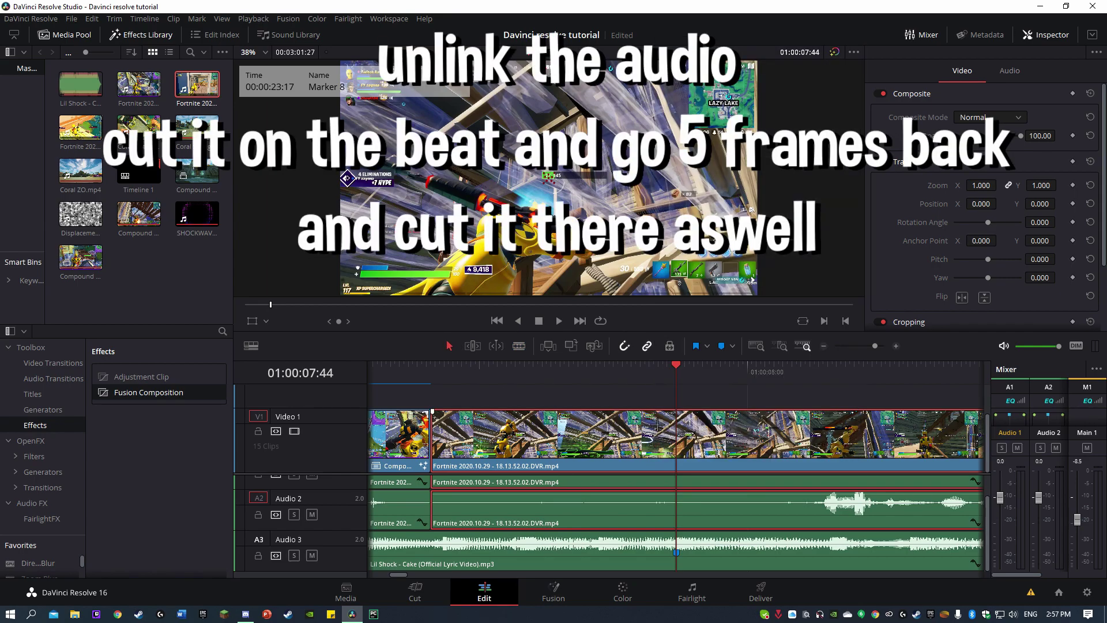
left_click(644, 387)
key("ctrl+b")
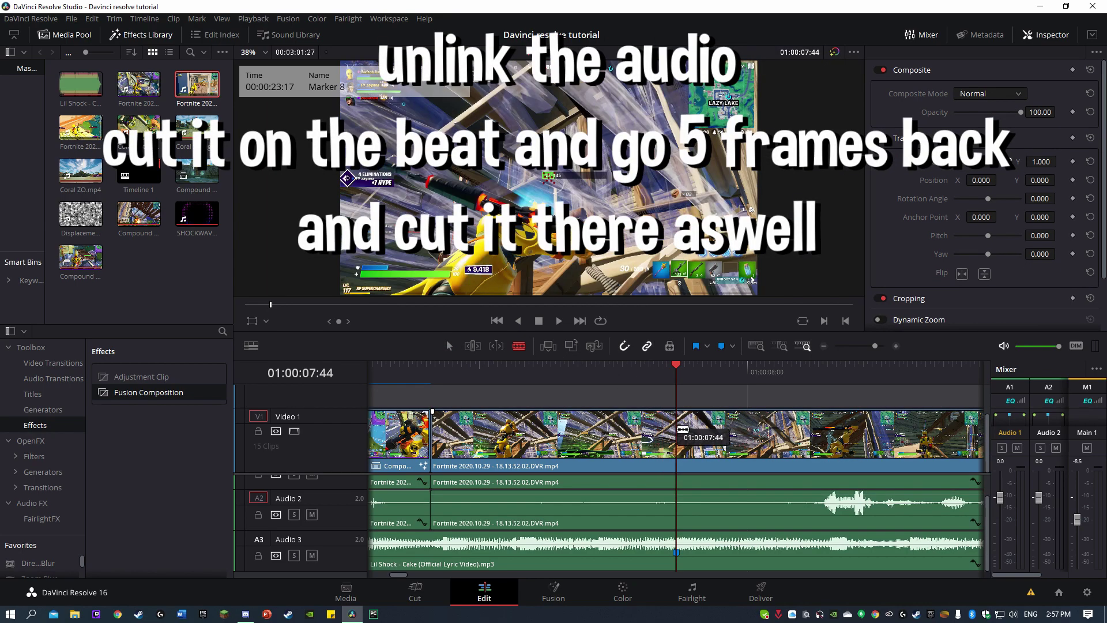
key("Left")
key("Left")
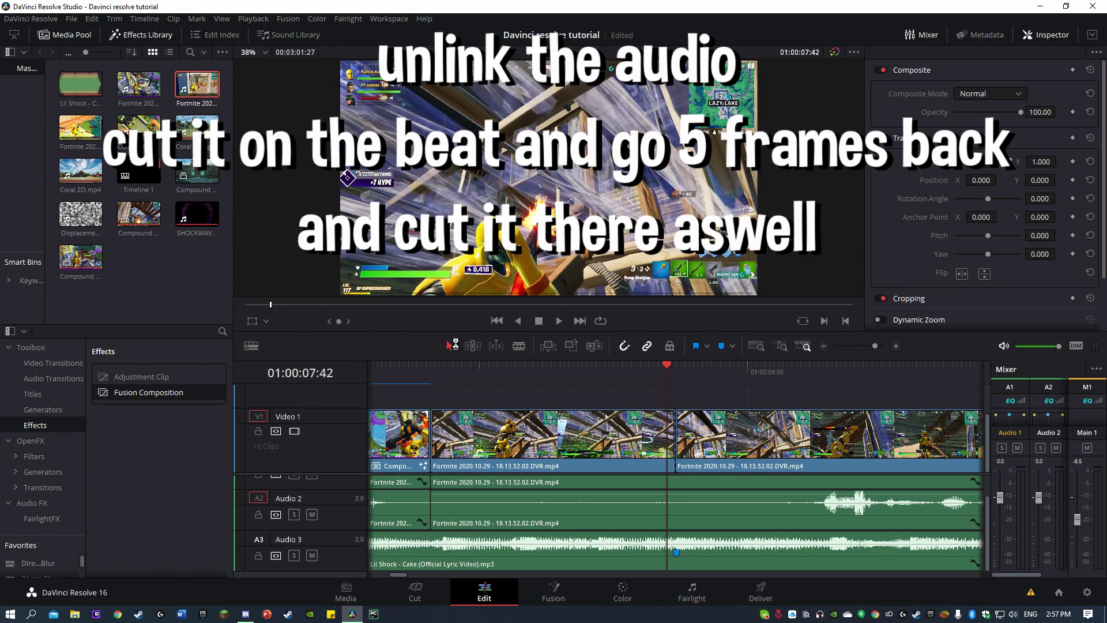
key("Left")
key("Left")
key("Left")
left_click(520, 346)
left_click(655, 433)
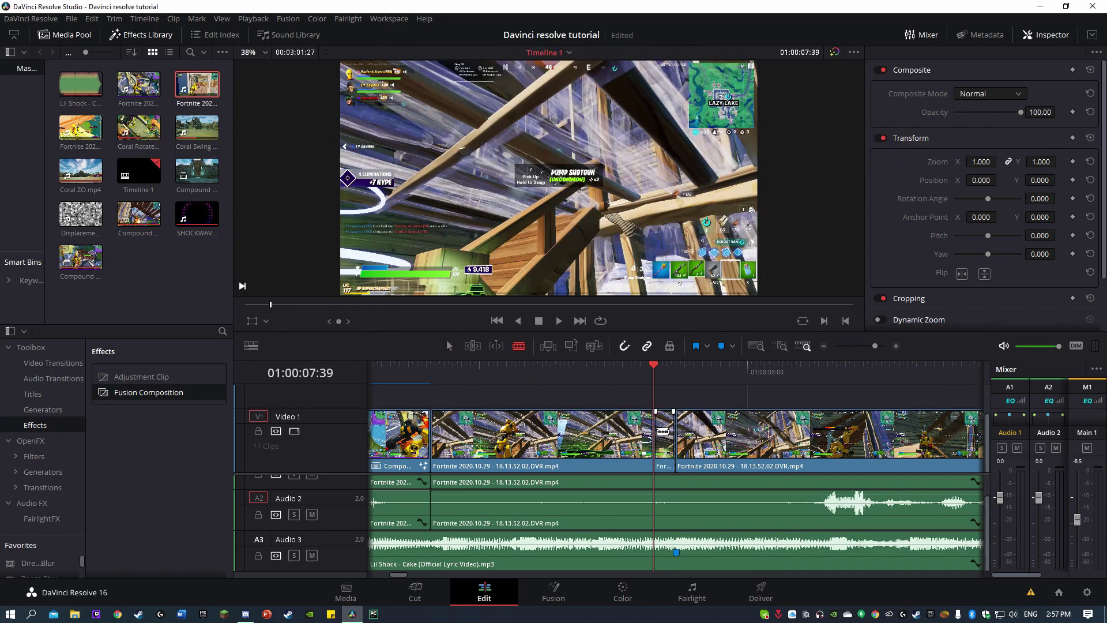
left_click(750, 433)
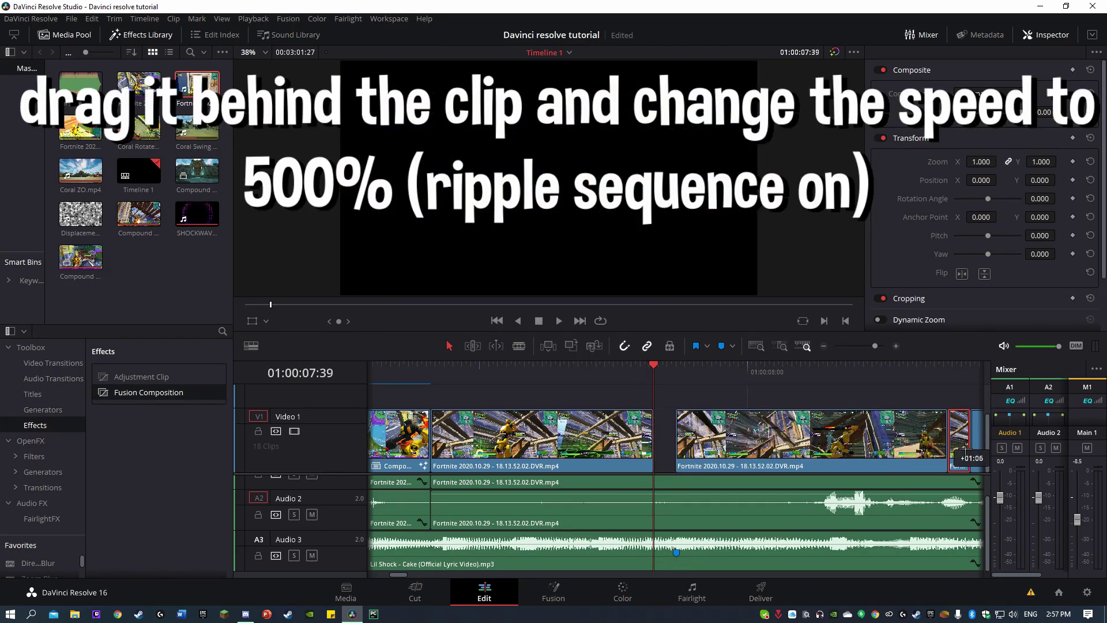
key("Delete")
Speed the short piece to 500% and slot it back next to the clip
left_click_drag(721, 435, 602, 437)
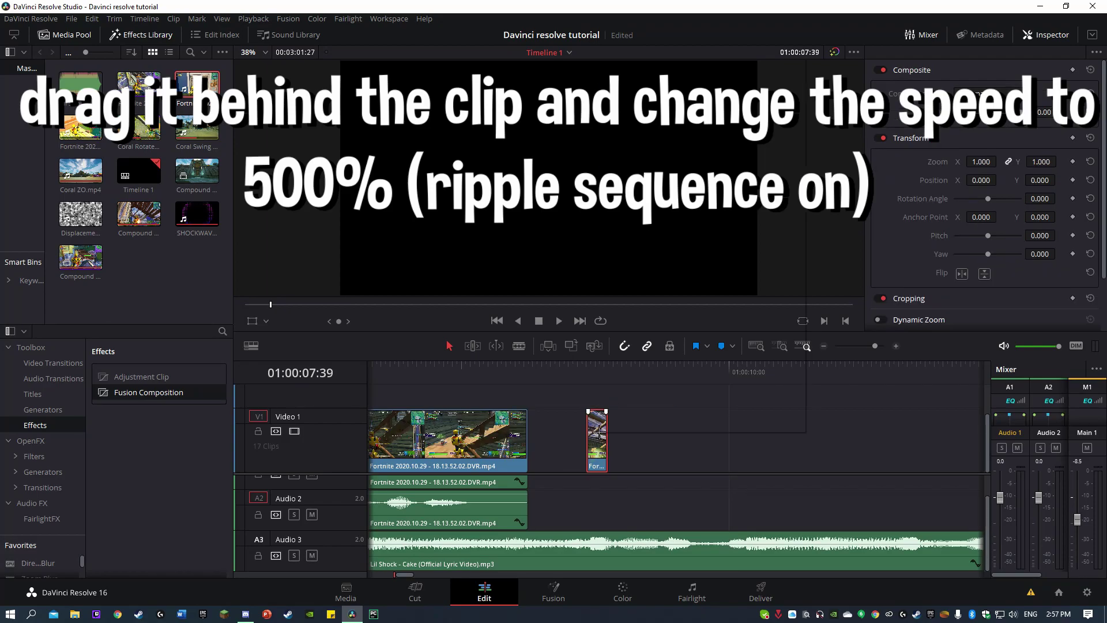
right_click(602, 437)
left_click(679, 262)
type("500")
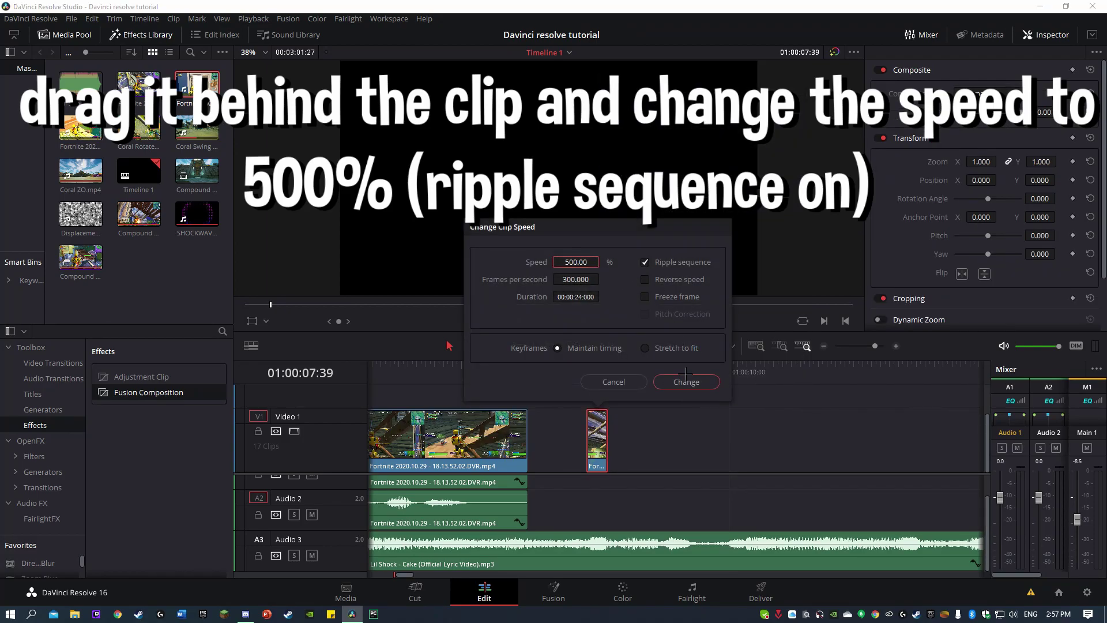
left_click(686, 381)
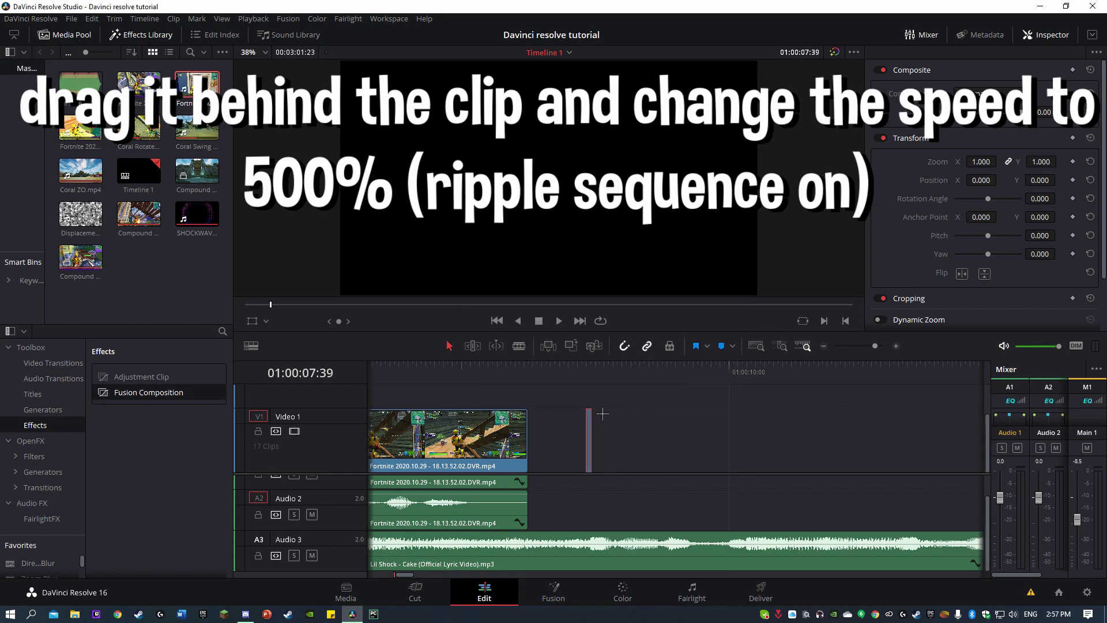
mouse_move(594, 437)
left_mouse_down()
mouse_move(360, 440)
mouse_move(601, 440)
left_mouse_up()
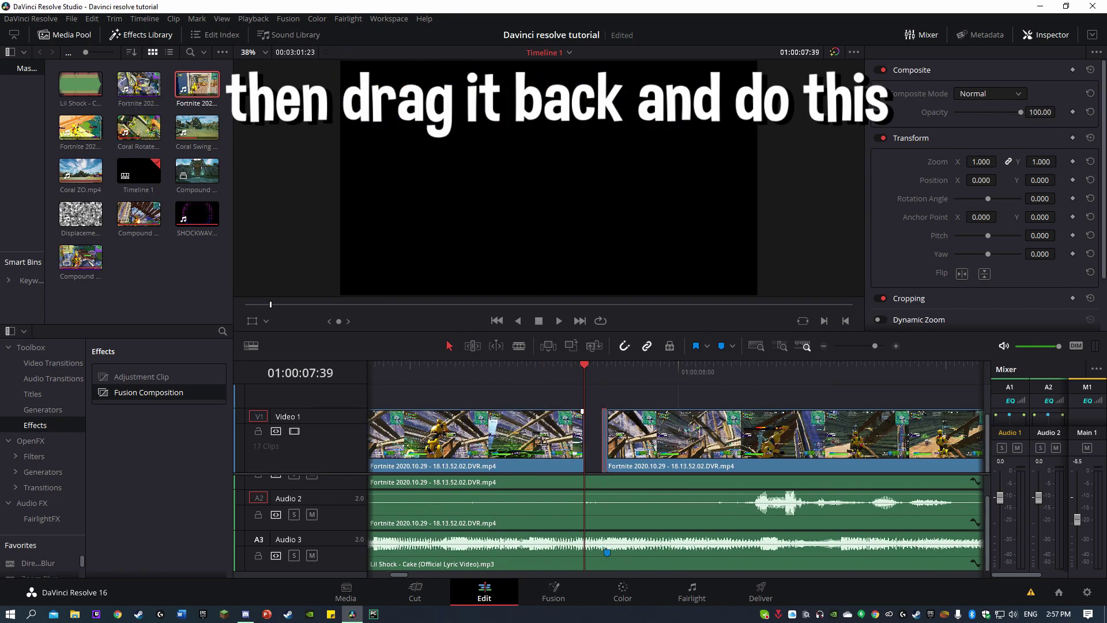
Cut Audio 1 and Audio 2 at the gap and delete the short audio pieces
scroll(577, 519, "up", 2)
key("b")
left_click(584, 502)
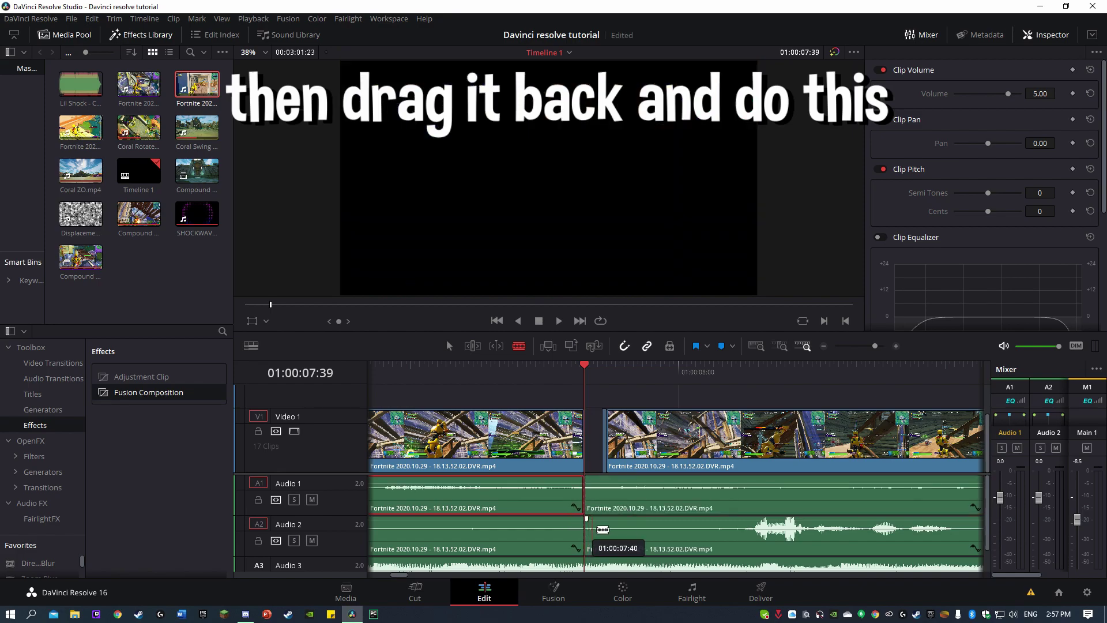
left_click(602, 507)
left_click(603, 540)
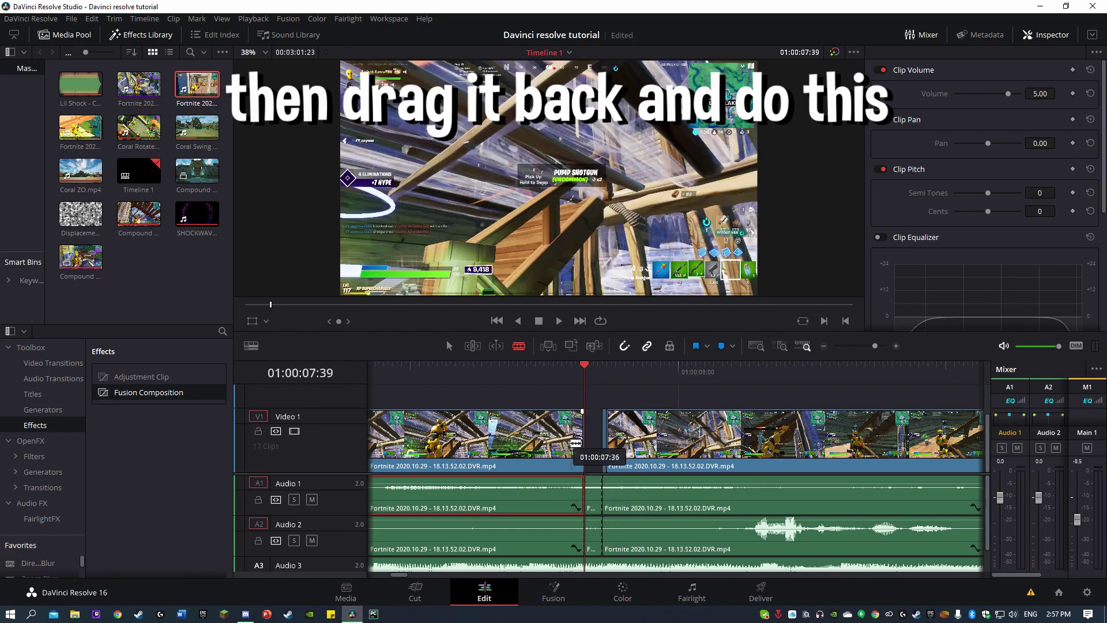
key("a")
left_click(594, 543)
key("Delete")
left_click(592, 494)
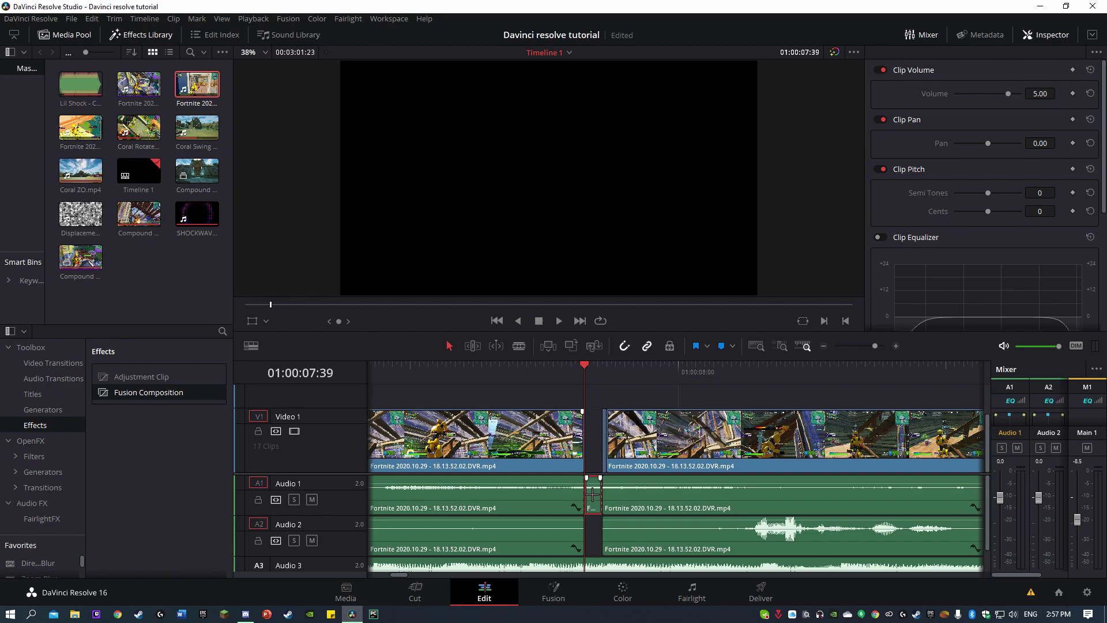
key("Delete")
Stretch the clip and both audio tracks back to Compound Clip 3 and move the audio edit points to the beat
left_click(540, 507)
key("ctrl+z")
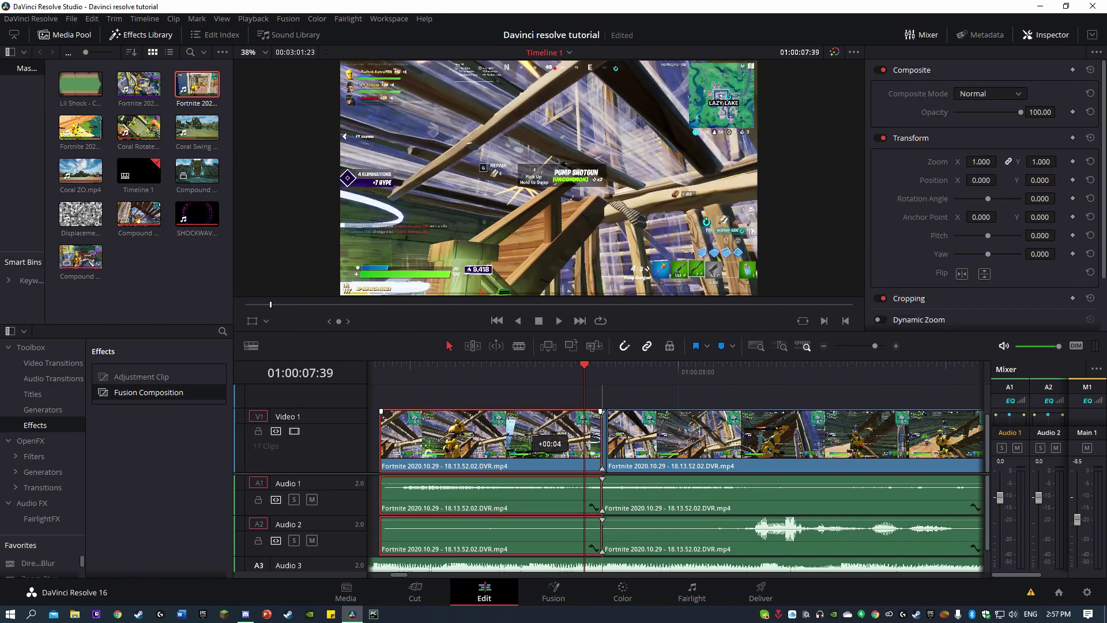
key("ctrl+z")
left_click_drag(486, 436, 471, 436)
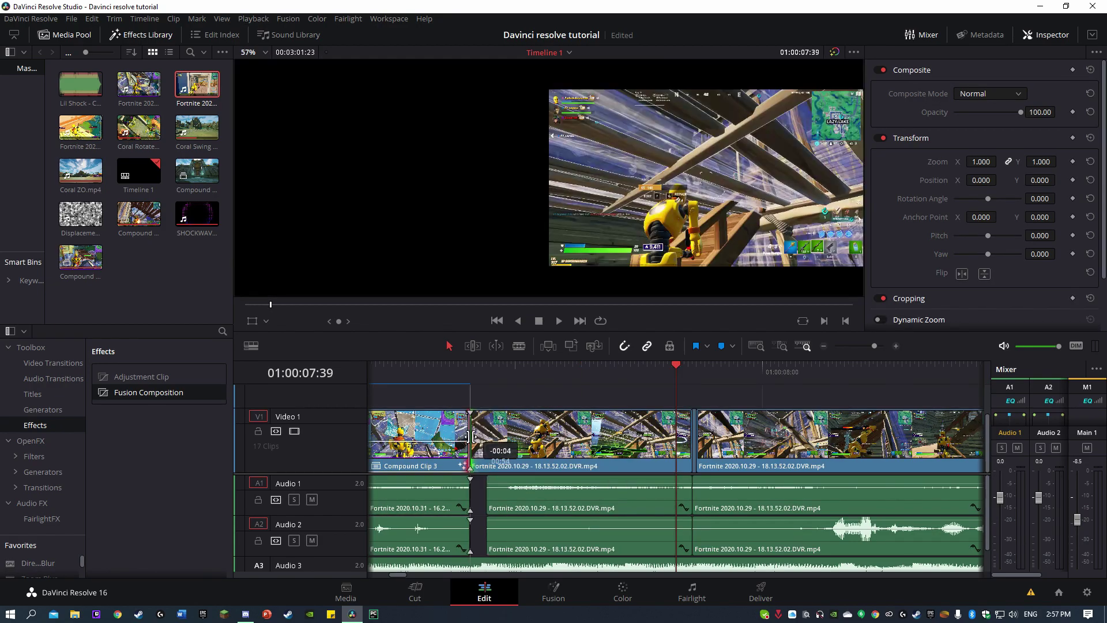
left_click_drag(492, 529, 471, 528)
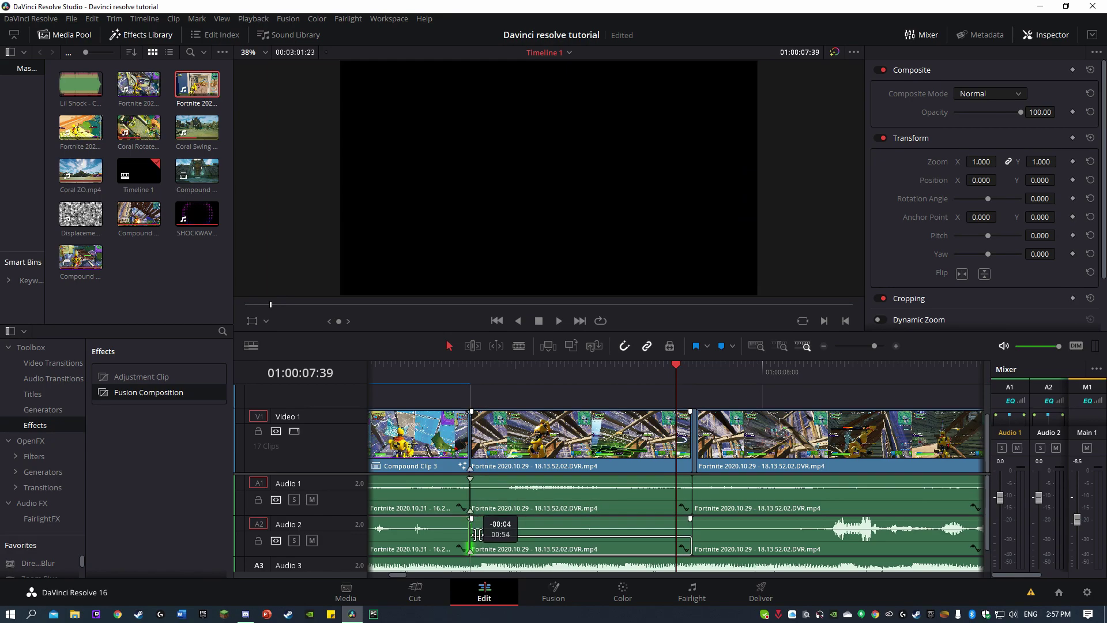
scroll(698, 495, "up", 1)
left_click(698, 495)
mouse_move(698, 494)
left_mouse_down()
mouse_move(676, 494)
mouse_move(676, 528)
left_mouse_up()
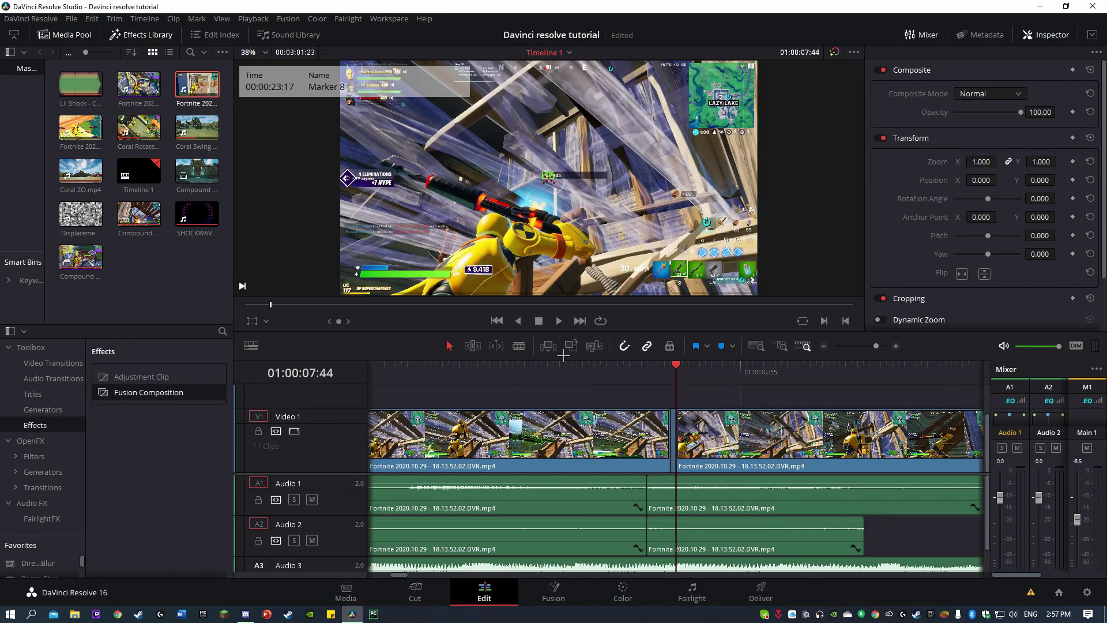
left_click(522, 346)
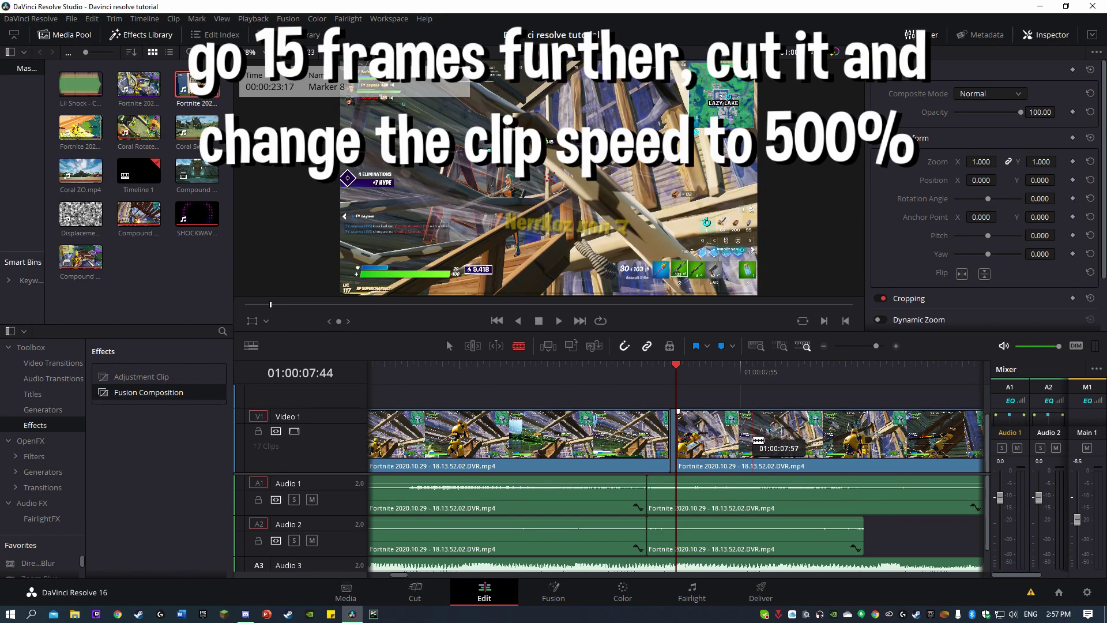
Cut the V1 clip 15 frames after the beat and speed the short piece to 500%
left_click(728, 439)
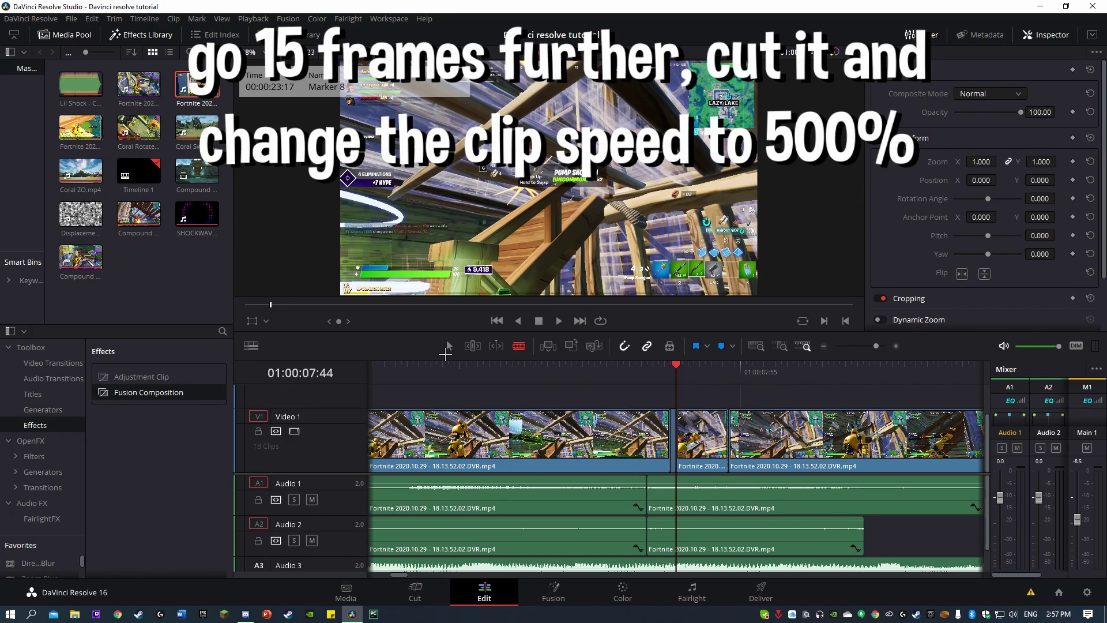
key("a")
right_click(718, 447)
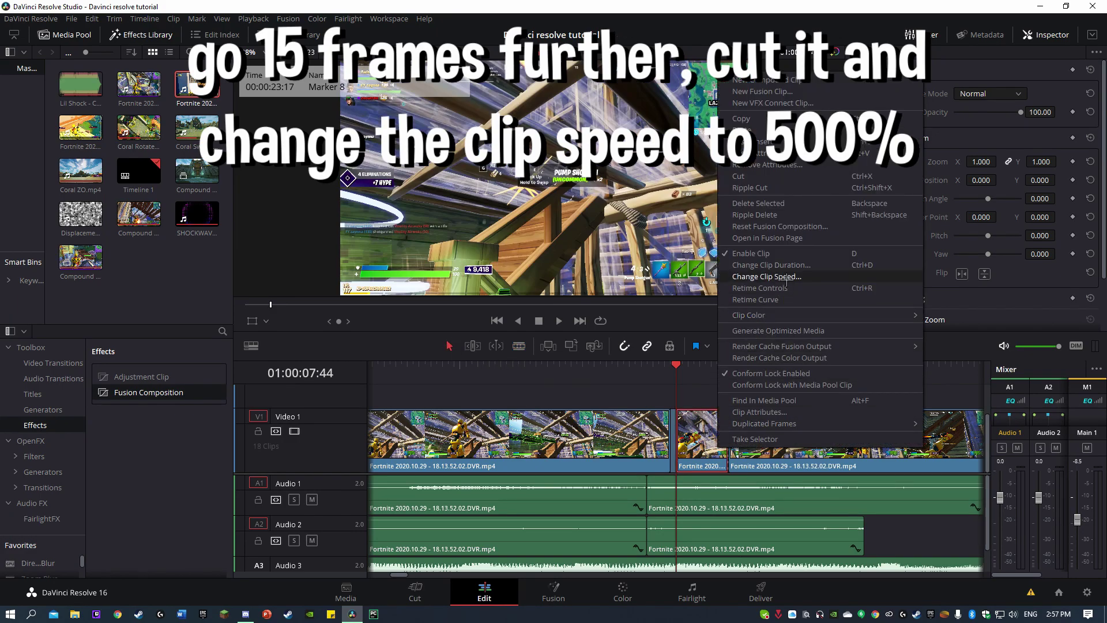
left_click(743, 275)
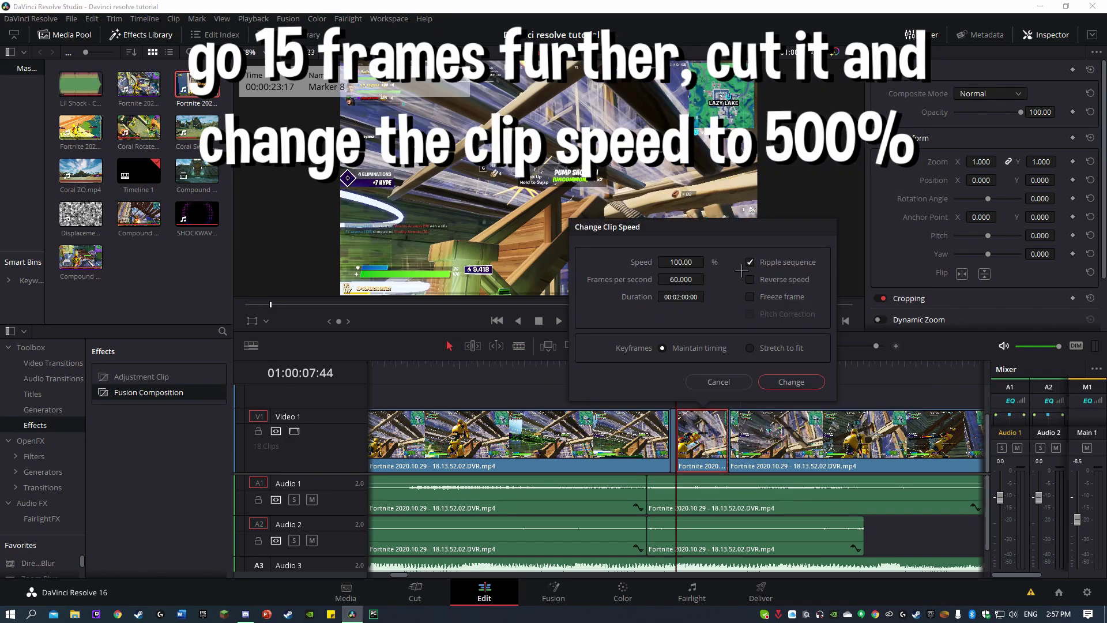
left_click(791, 382)
Slow the following V1 clip to 50% speed
key("Right")
key("Right")
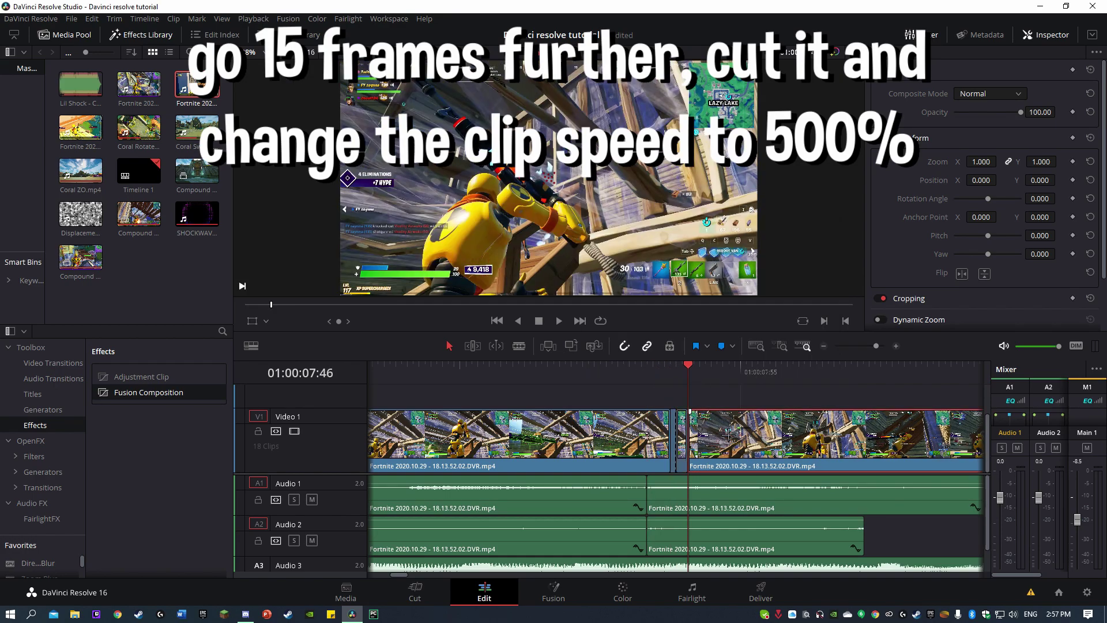
right_click(927, 439)
left_click(952, 274)
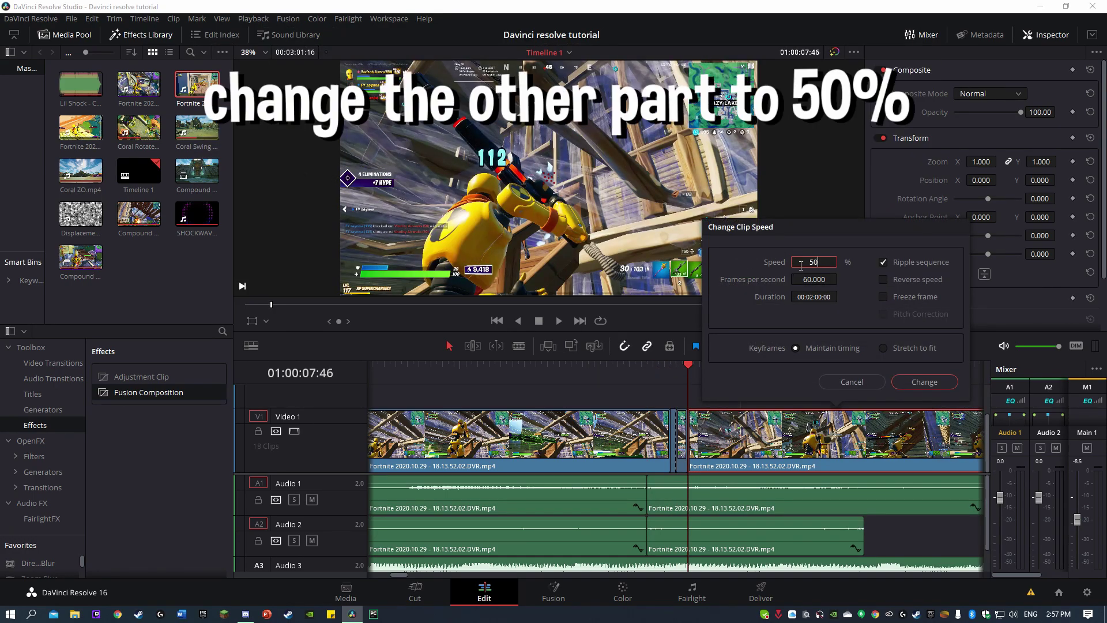
left_click(923, 382)
Preview the new speed ramp and return the playhead to 07:46 for the next cut
key("space")
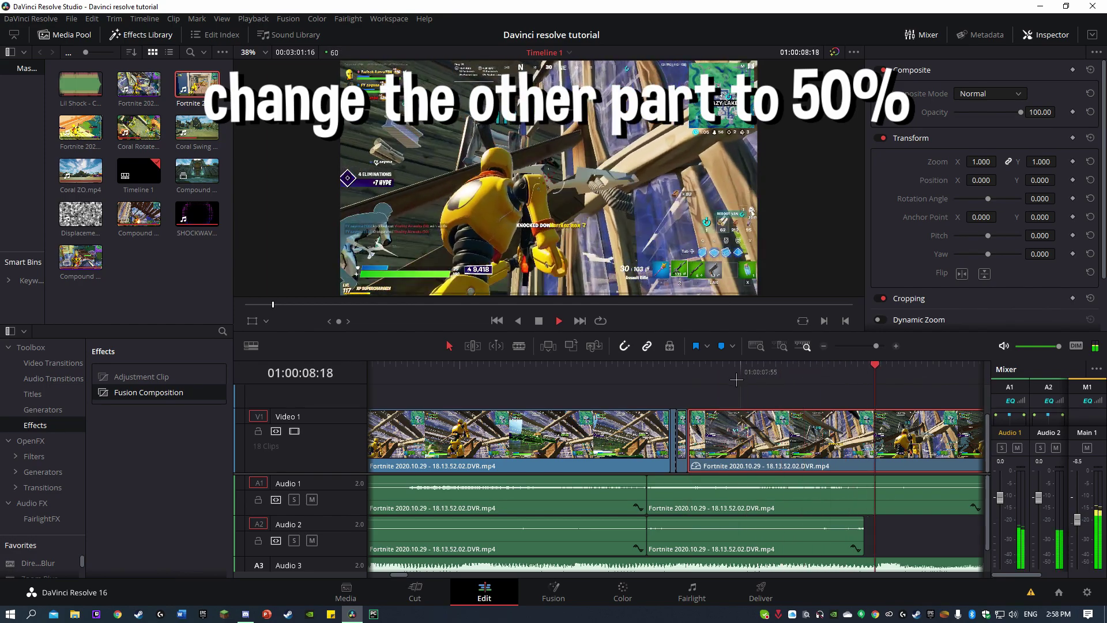
key("space")
scroll(674, 439, "right", 3)
key("alt+l")
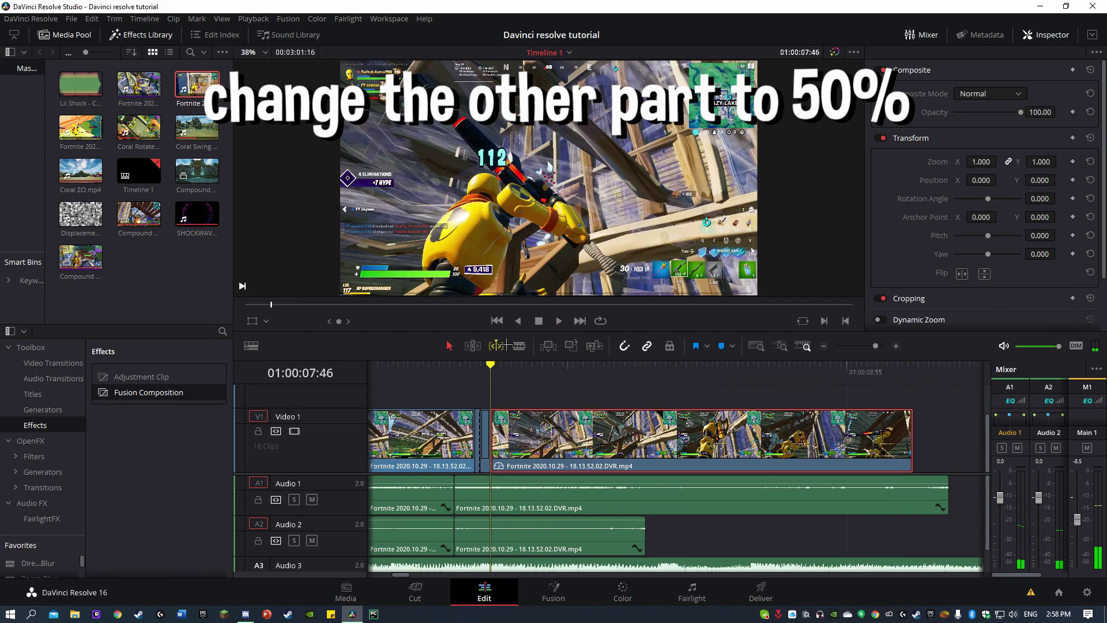
left_click(519, 346)
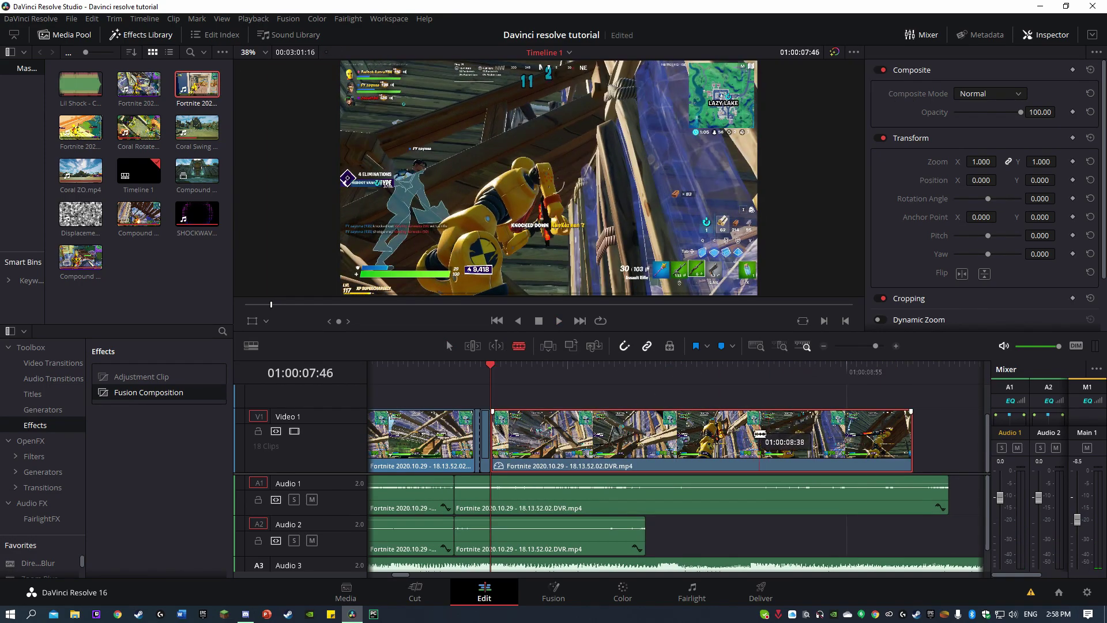
Cut the gameplay clip, reset the last piece to 100% speed, and trim its end
left_click(701, 438)
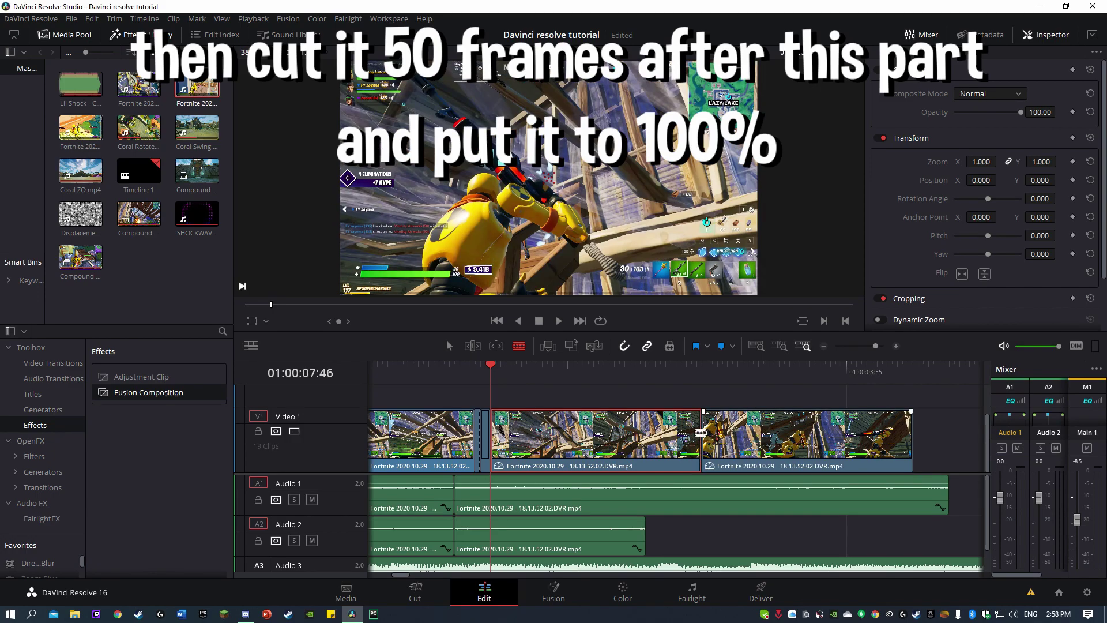
left_click(453, 346)
right_click(776, 437)
left_click(804, 275)
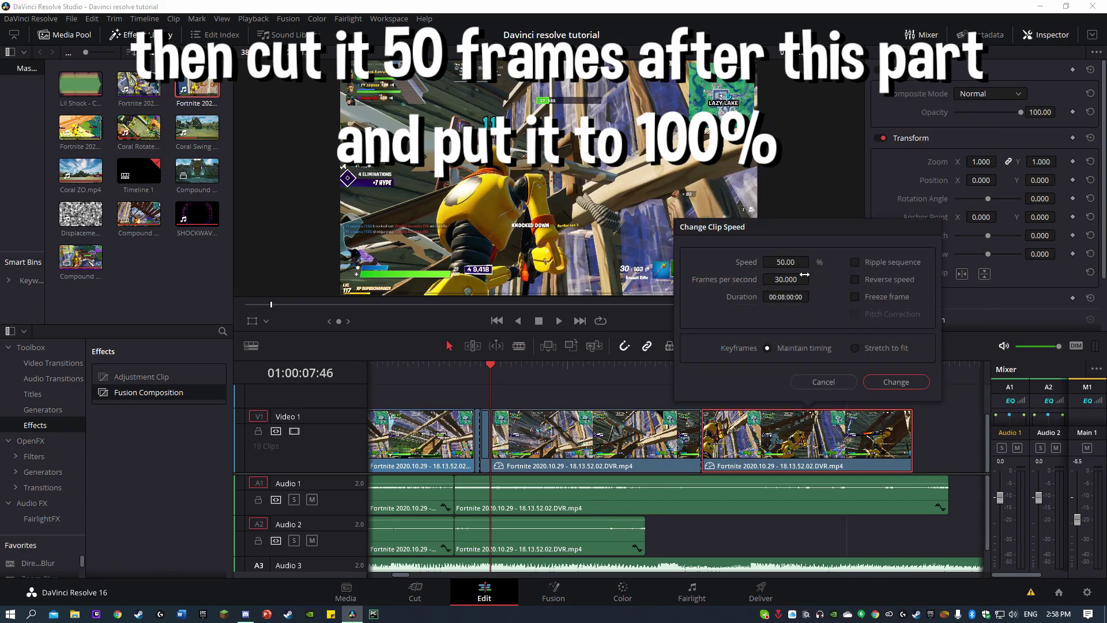
type("0")
left_click(896, 382)
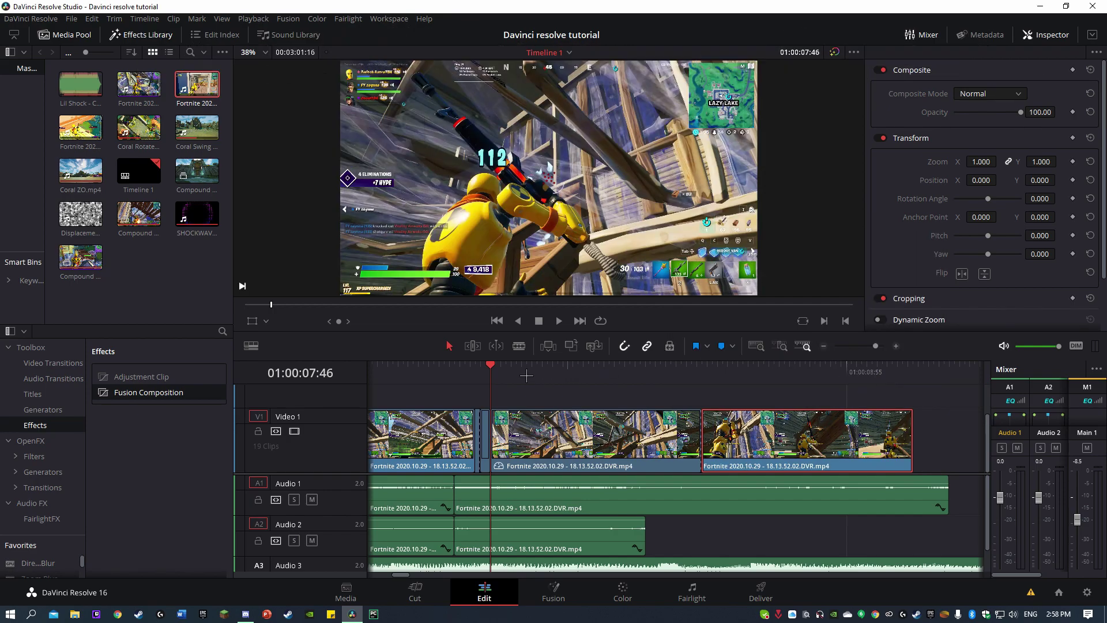
left_click(416, 372)
key("space")
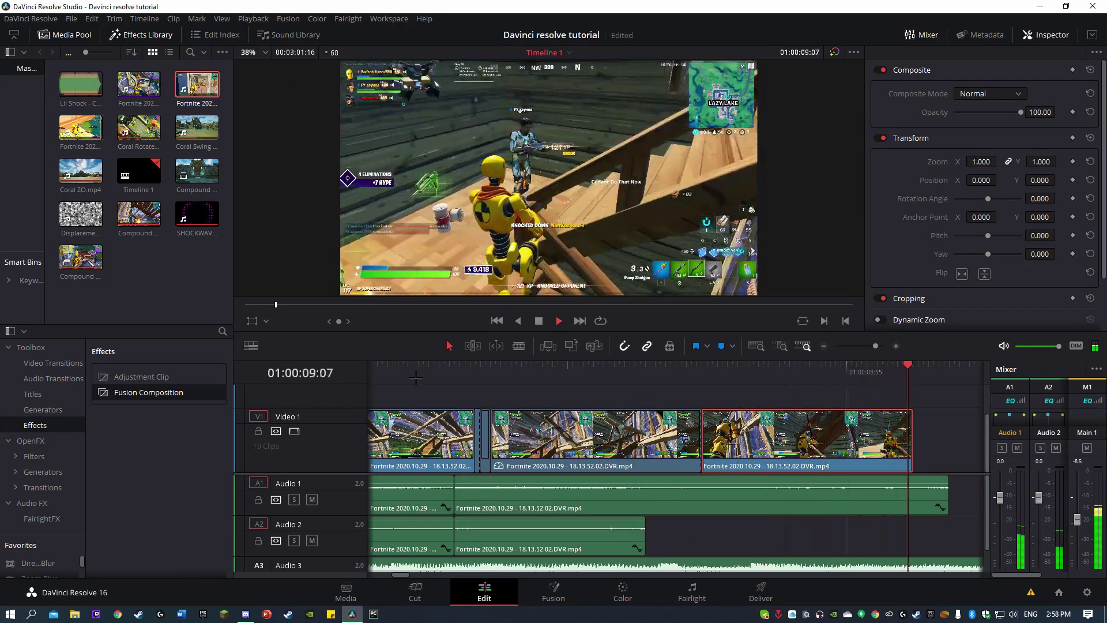
left_click_drag(604, 435, 648, 446)
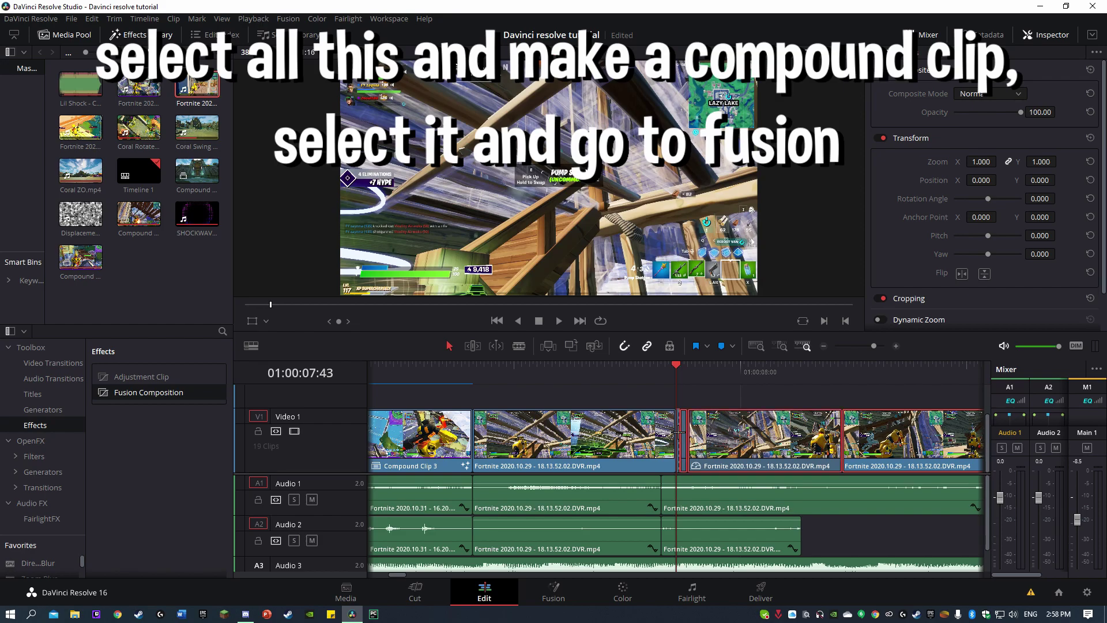
Combine the last clips into Compound Clip 4 and open it in Fusion
right_click(752, 438)
left_click(807, 101)
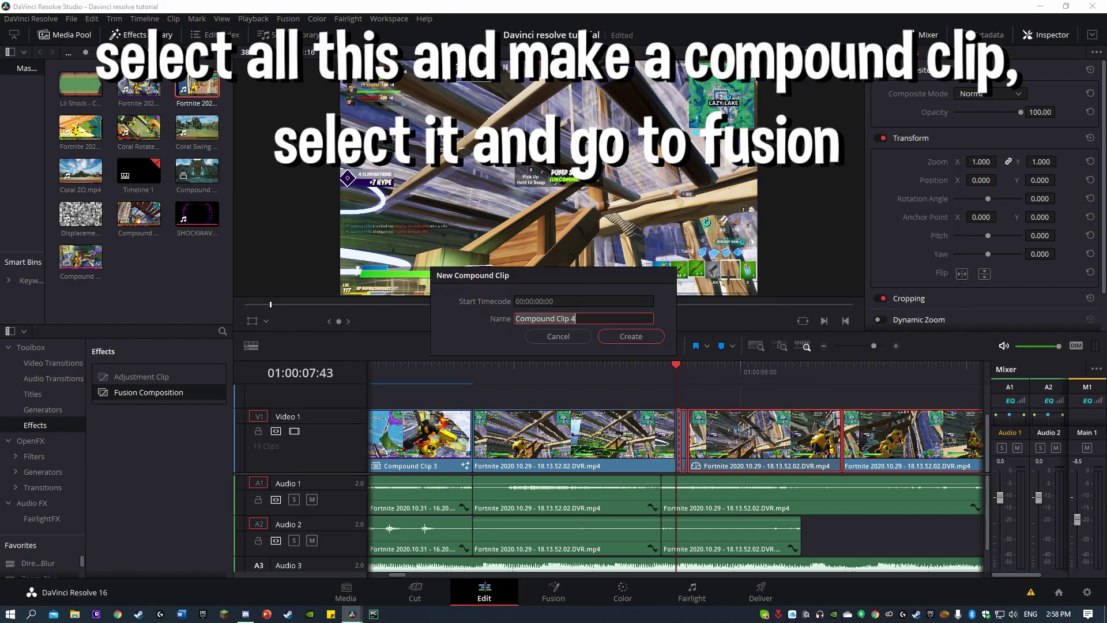
left_click(631, 335)
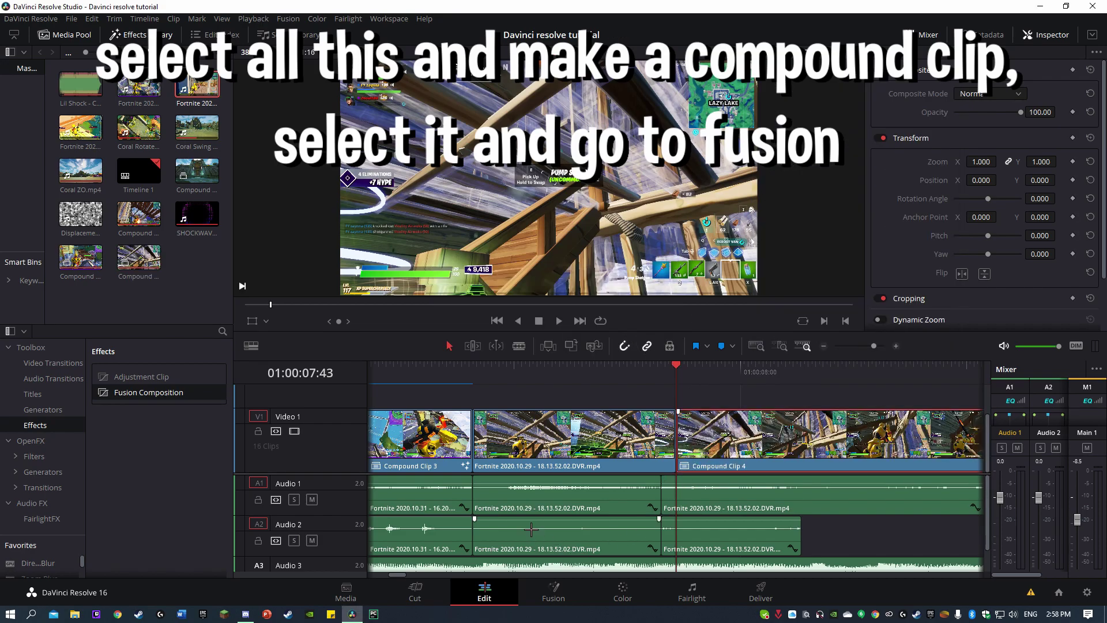
left_click(556, 583)
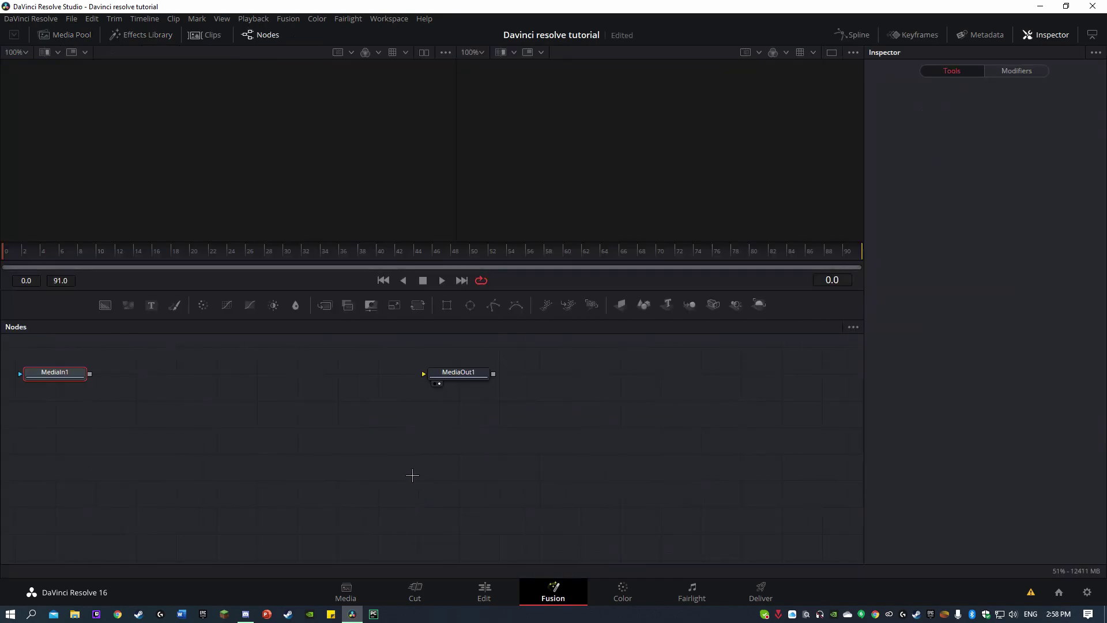
Paste the glow, blur and shake nodes between MediaIn1 and MediaOut1, and make S_Glow green
left_click(47, 382)
key("ctrl+v")
left_click_drag(168, 374, 162, 433)
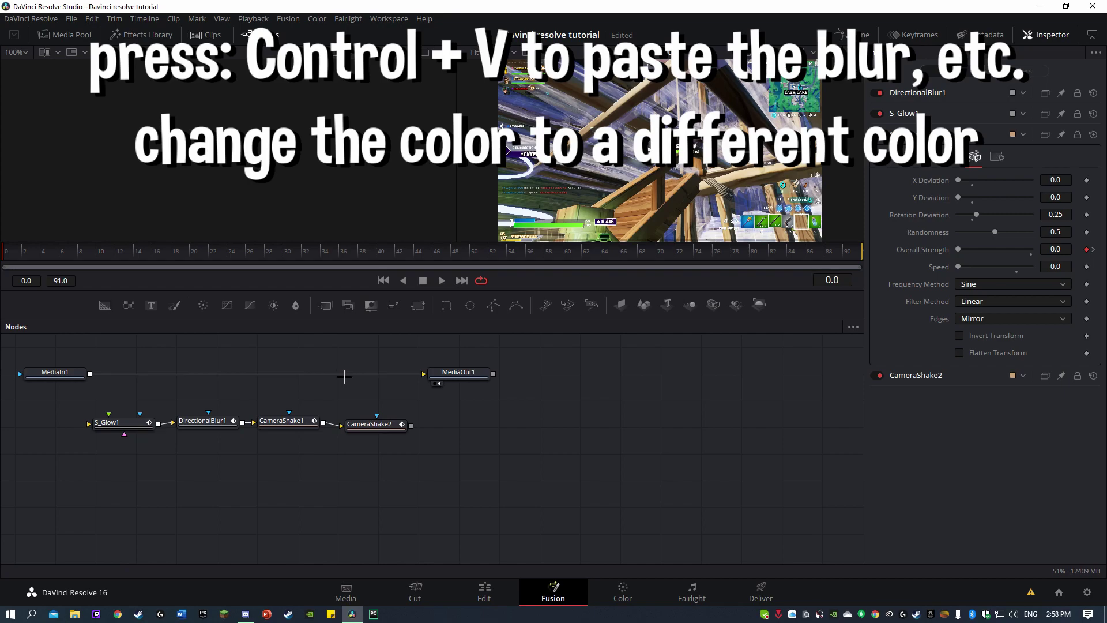
left_click_drag(132, 430, 129, 424)
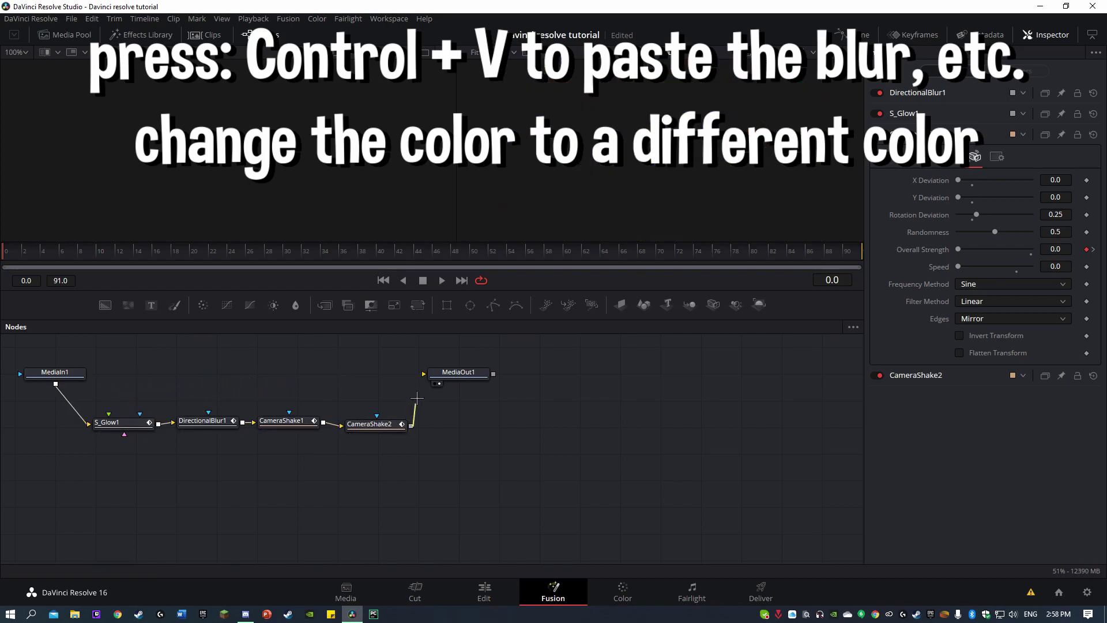
left_click_drag(416, 398, 430, 384)
left_click(126, 421)
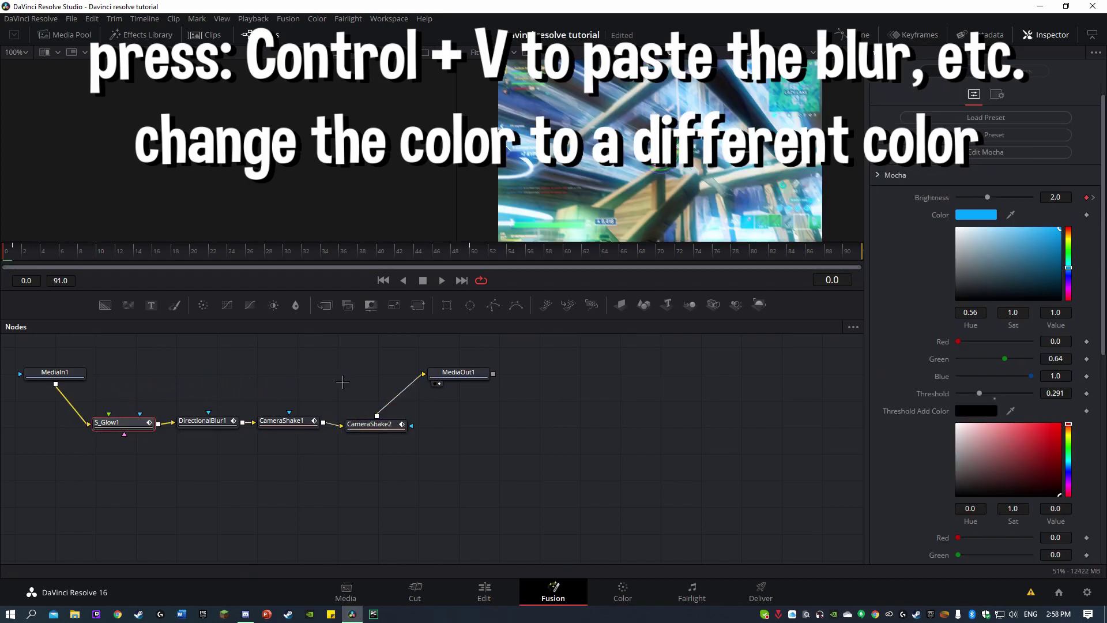
left_click(1069, 254)
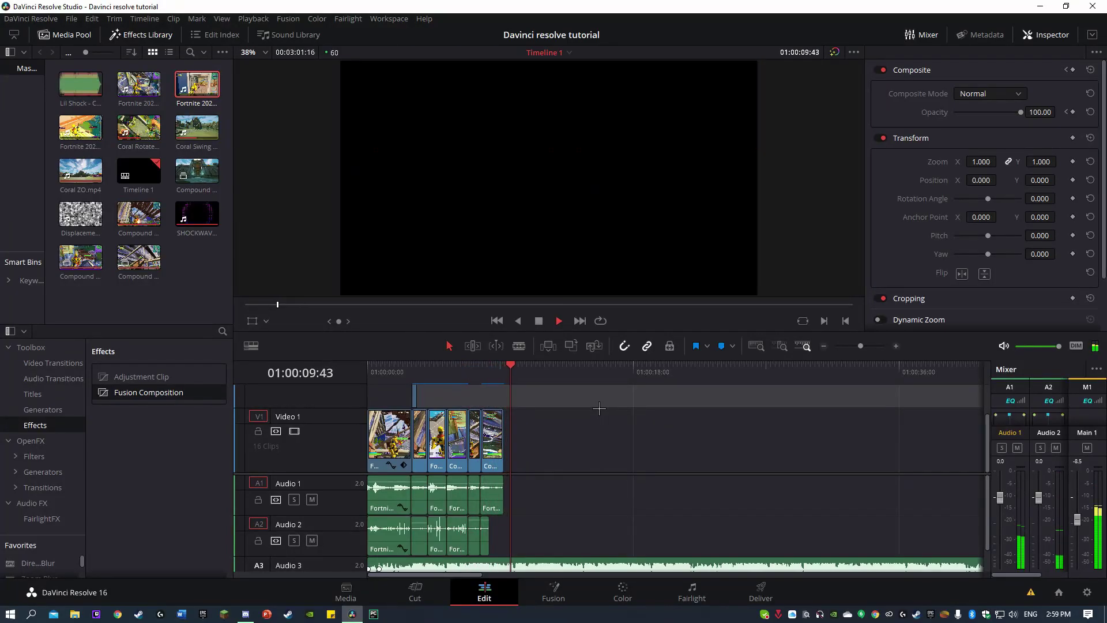
Drop Gold Pump Sound onto Audio 4 and align it with the pump hit at 07:44
left_click_drag(599, 409, 591, 433)
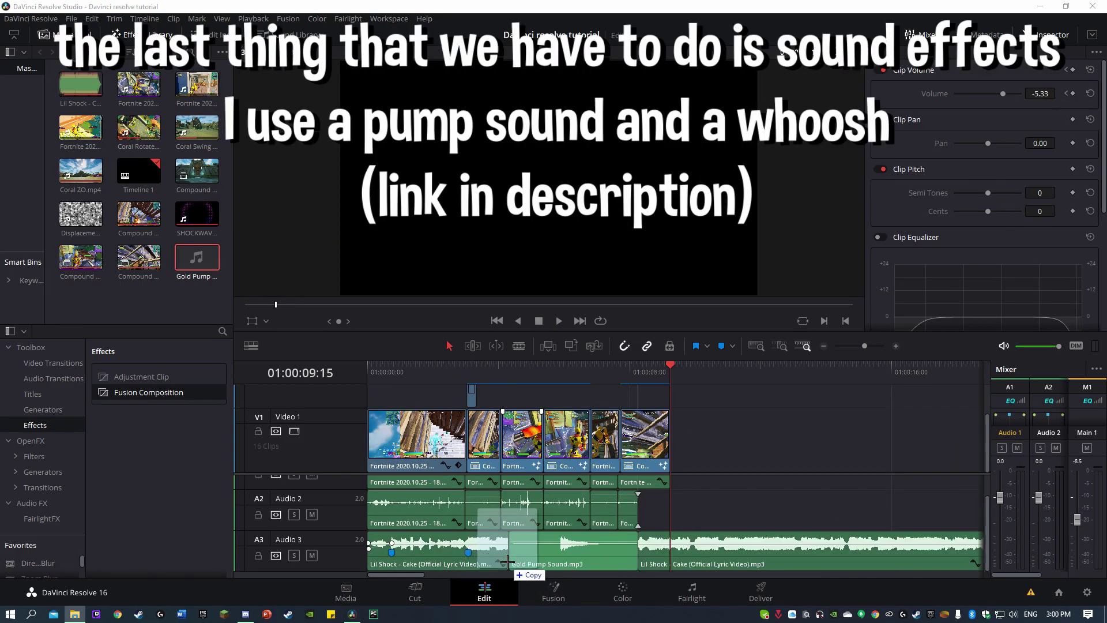
mouse_move(495, 570)
left_mouse_down()
mouse_move(737, 563)
mouse_move(698, 535)
left_mouse_up()
left_click_drag(669, 375, 626, 373)
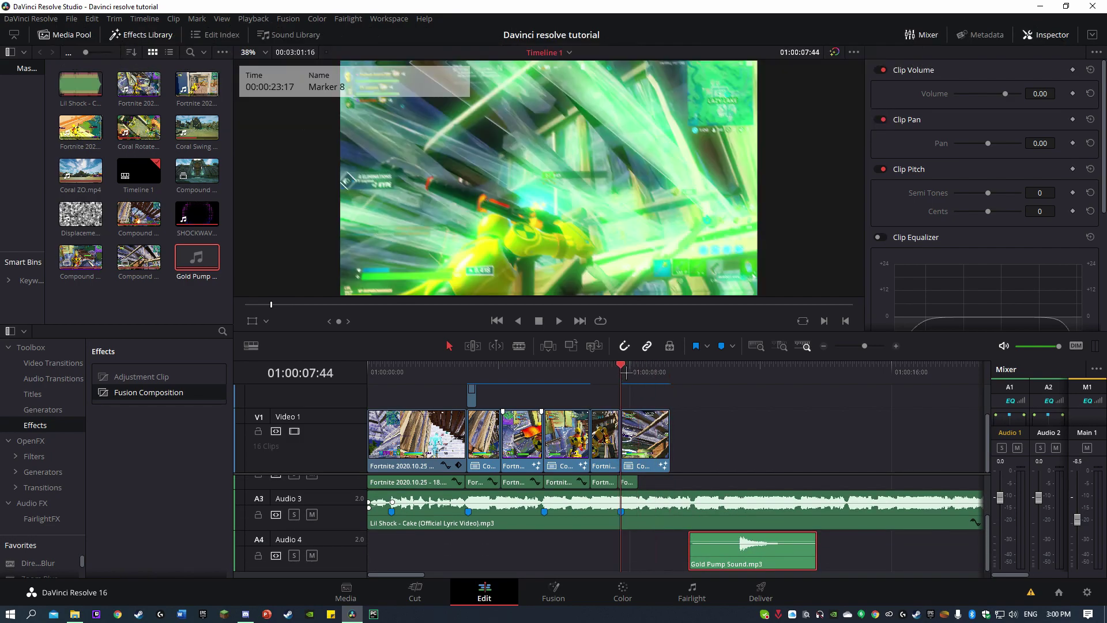
scroll(623, 372, "up", 5)
left_click(672, 369)
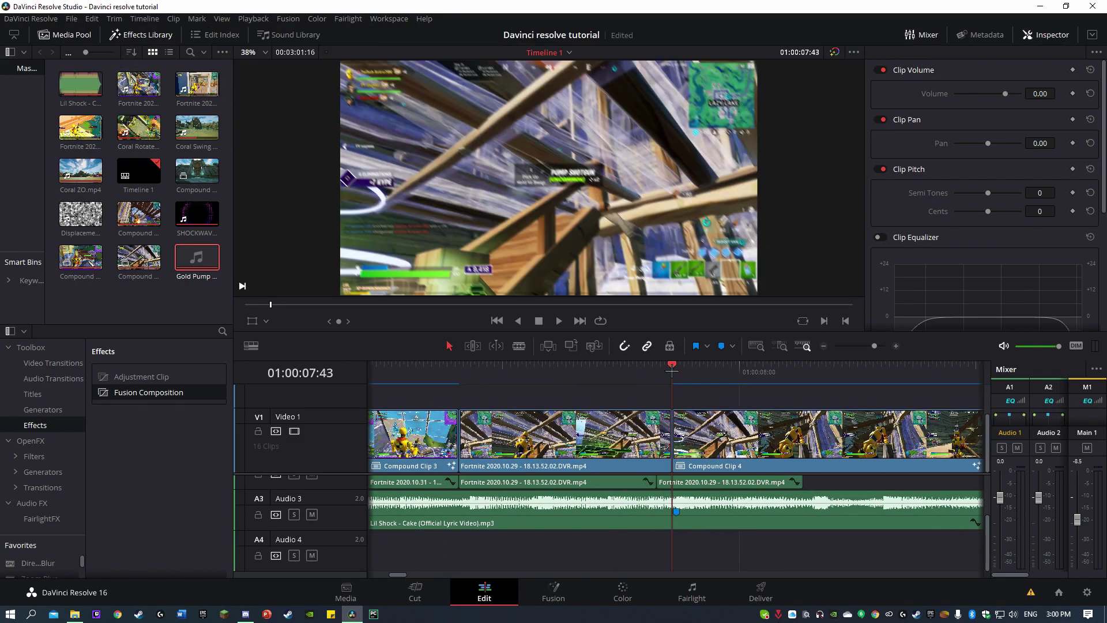
left_click_drag(672, 369, 676, 382)
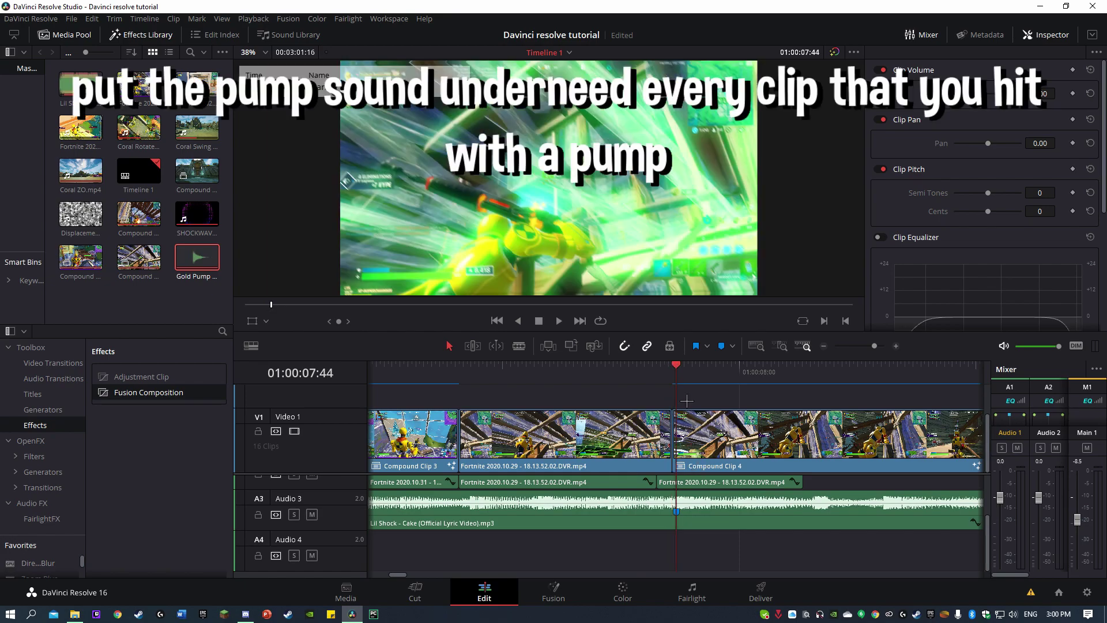
scroll(687, 400, "down", 2)
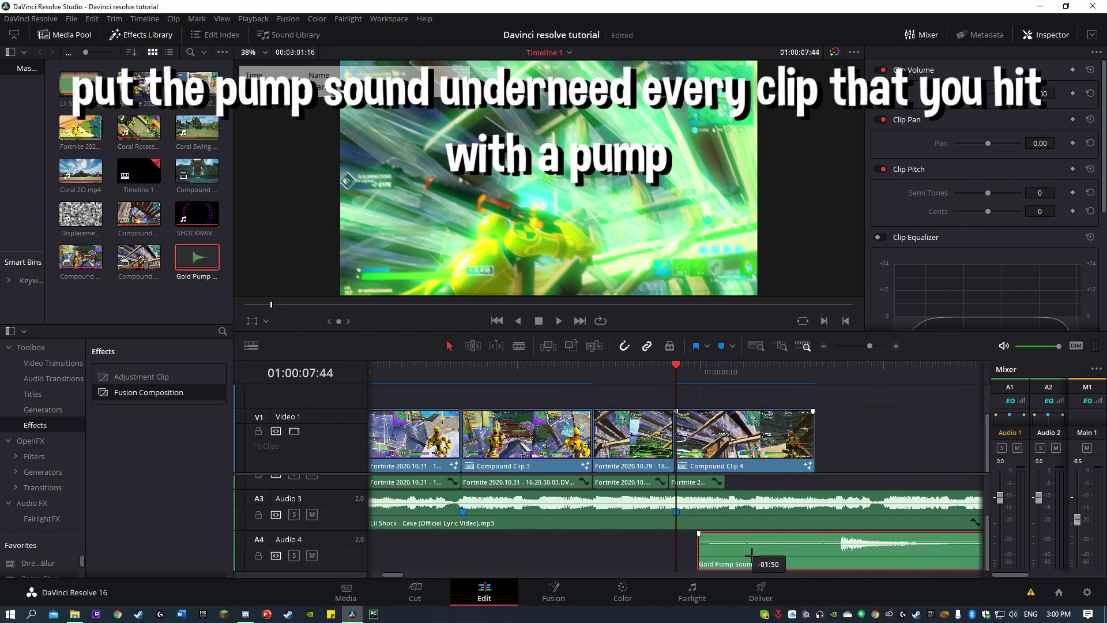
left_click_drag(916, 560, 586, 559)
Preview the sound timing from 07:26 and shorten the end of the Gold Pump Sound clip
scroll(571, 375, "up", 3)
left_click(558, 373)
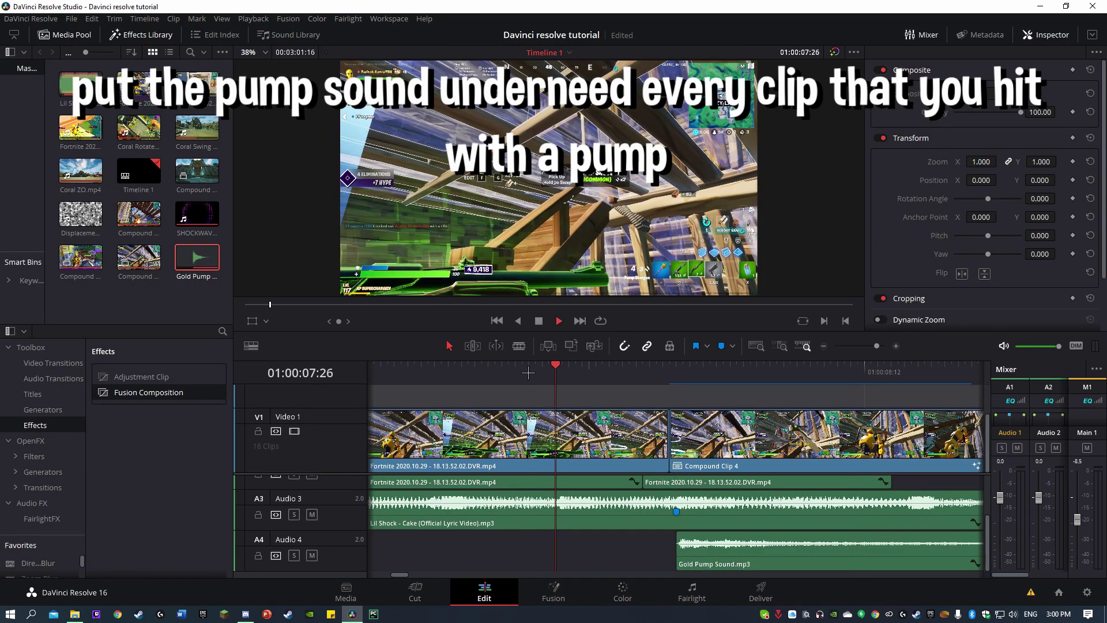
key("space")
key("space")
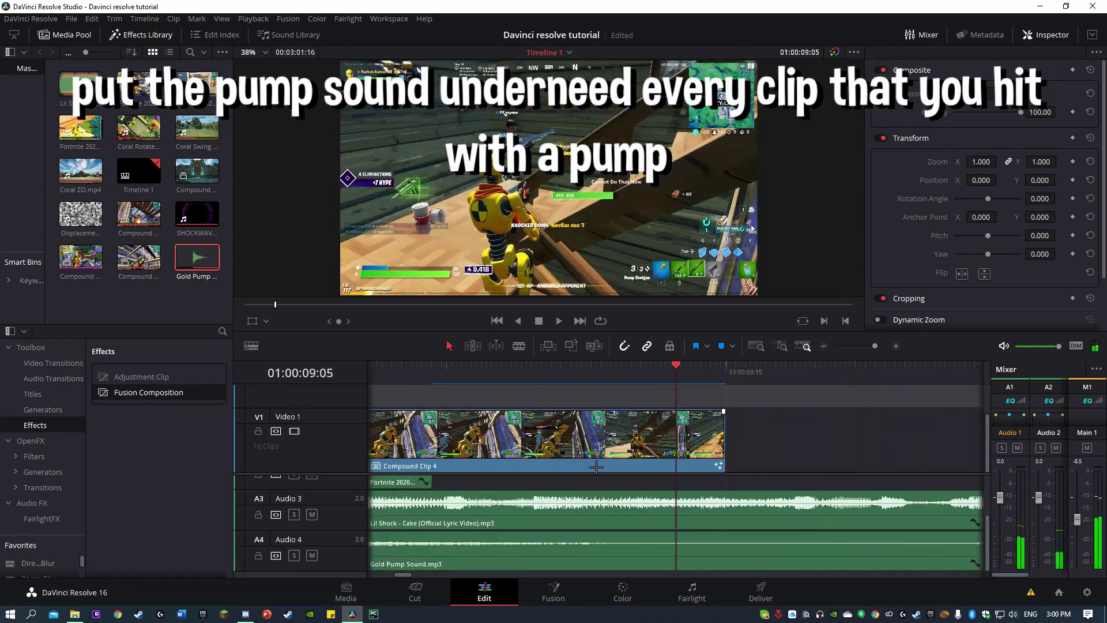
scroll(556, 396, "down", 2)
left_click(626, 557)
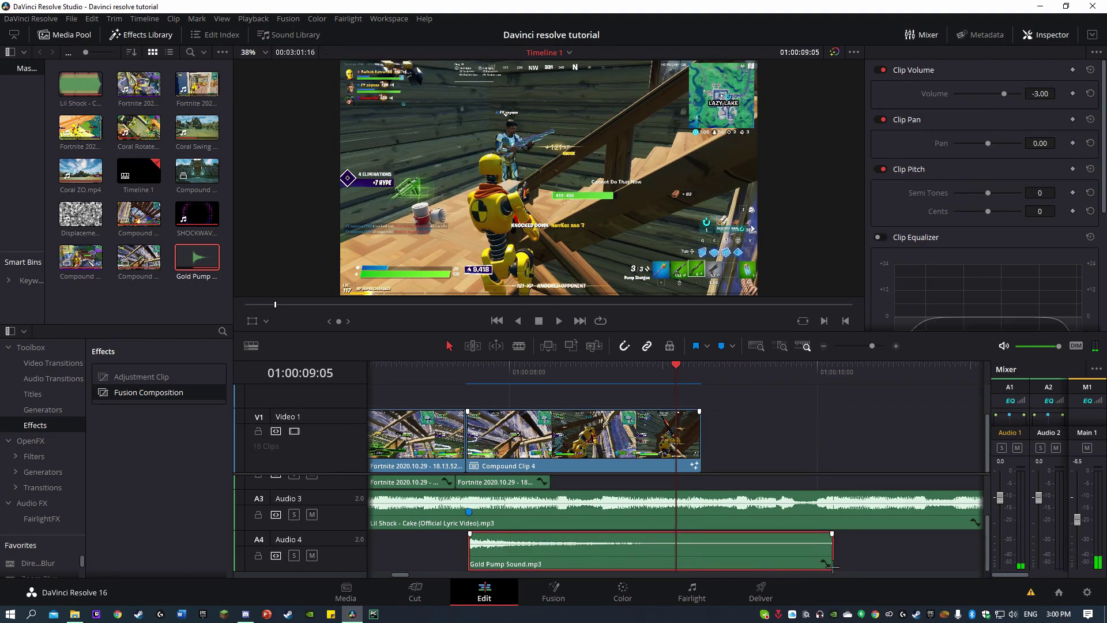
left_click_drag(835, 550, 611, 551)
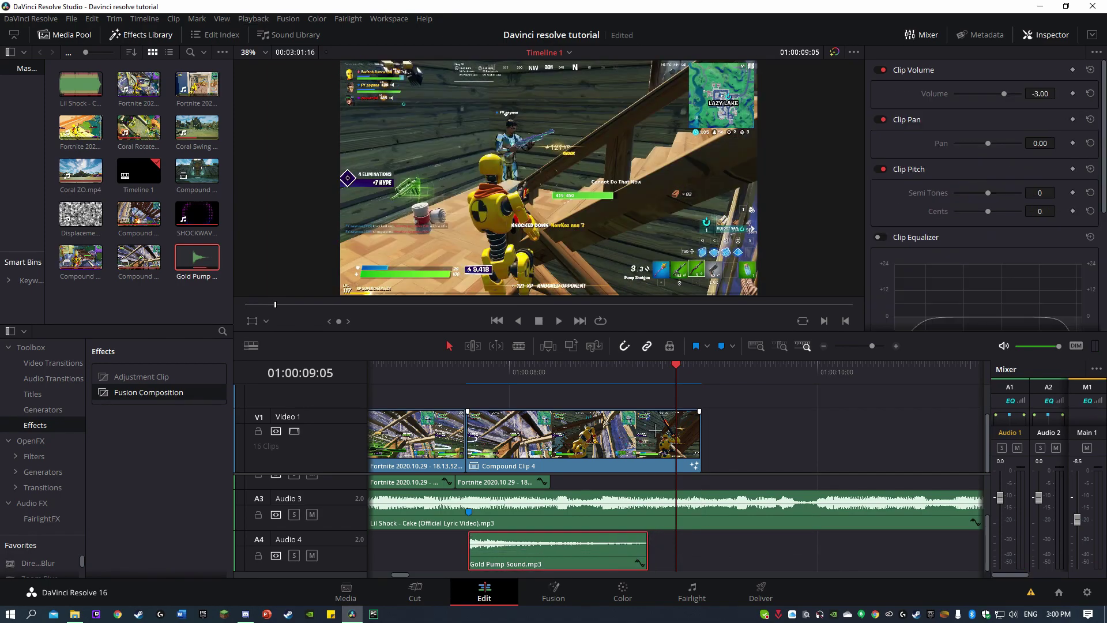
Play from the start and move the playhead to the next pump hit at 06:33
key("Home")
key("space")
left_click(758, 363)
scroll(669, 403, "down", 3)
key("space")
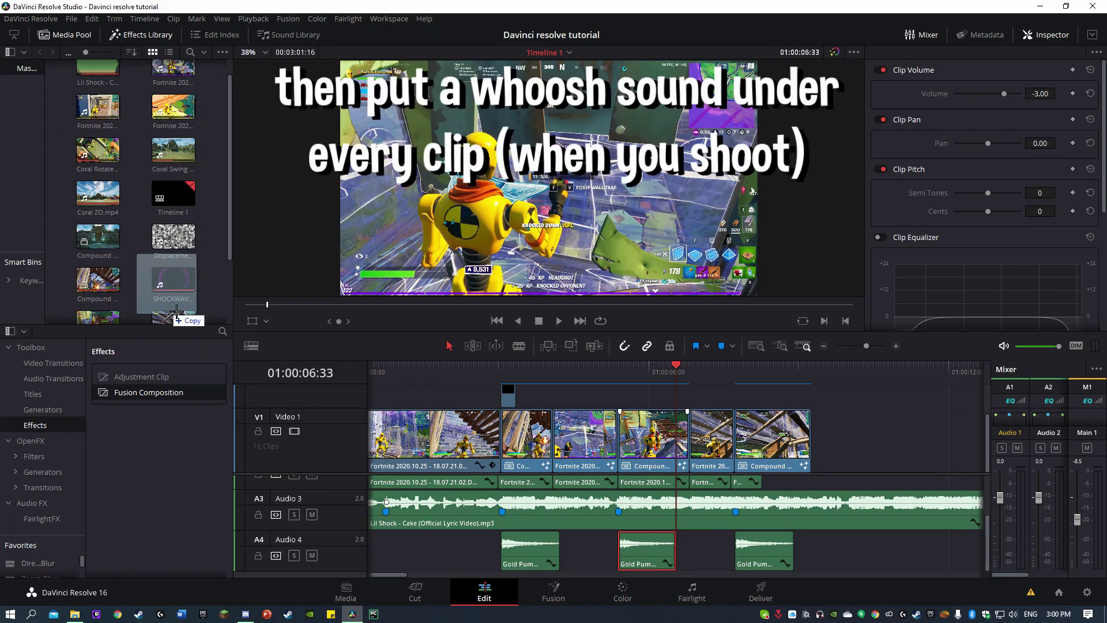
Place Whoosh Sound Effects on Audio 4, trim both ends, and set its volume to -3
left_click_drag(173, 279, 832, 547)
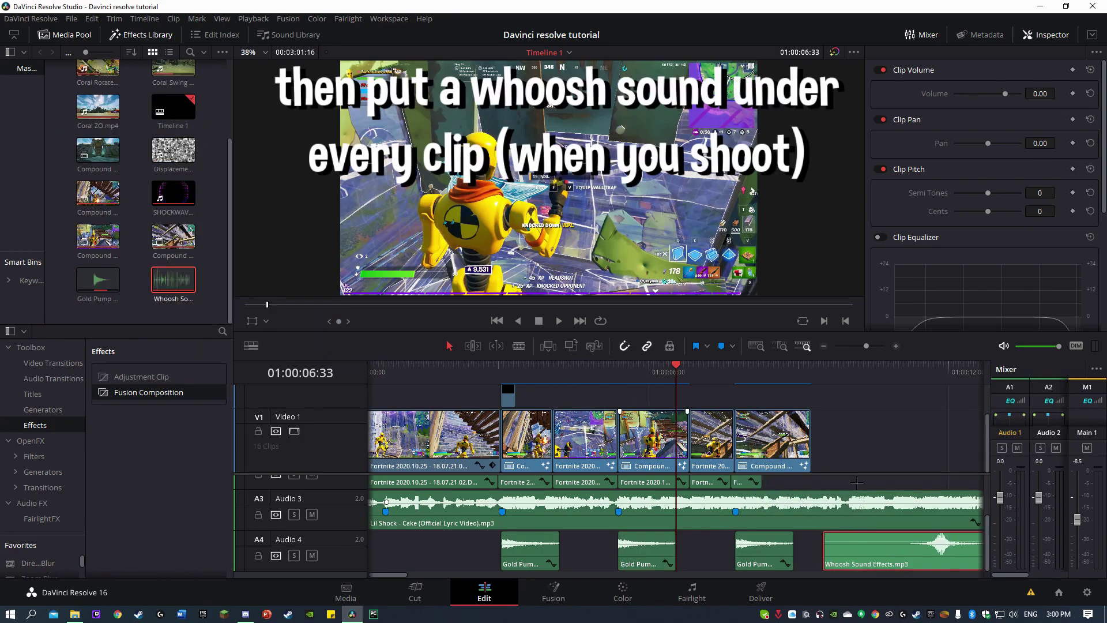
left_click(912, 379)
scroll(919, 465, "up", 3)
left_click_drag(499, 555, 699, 555)
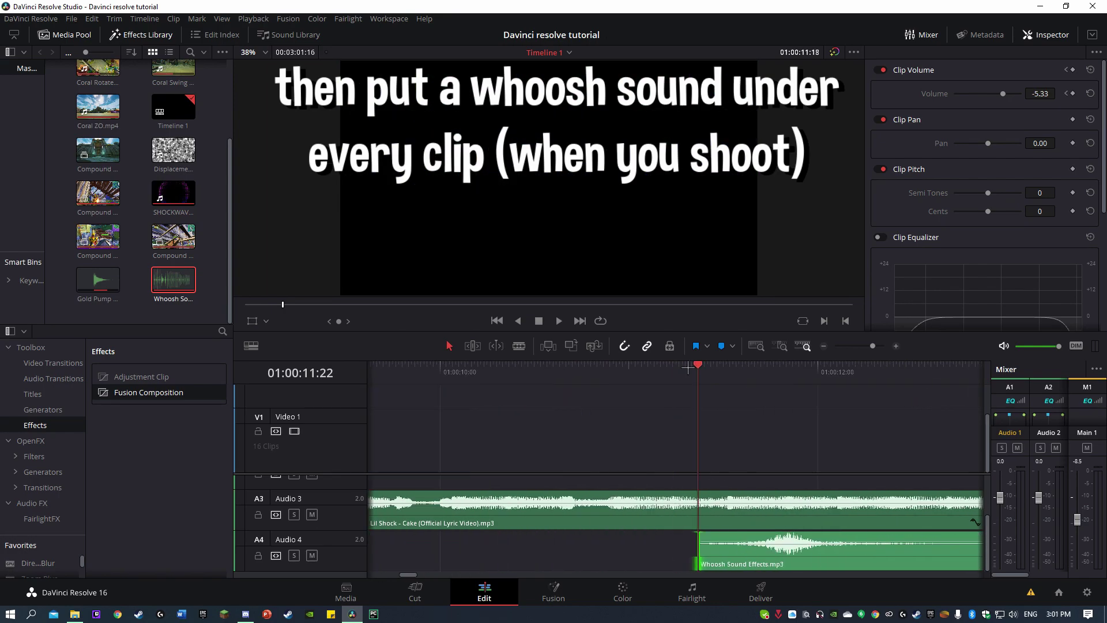
left_click_drag(984, 551, 854, 551)
left_click(734, 369)
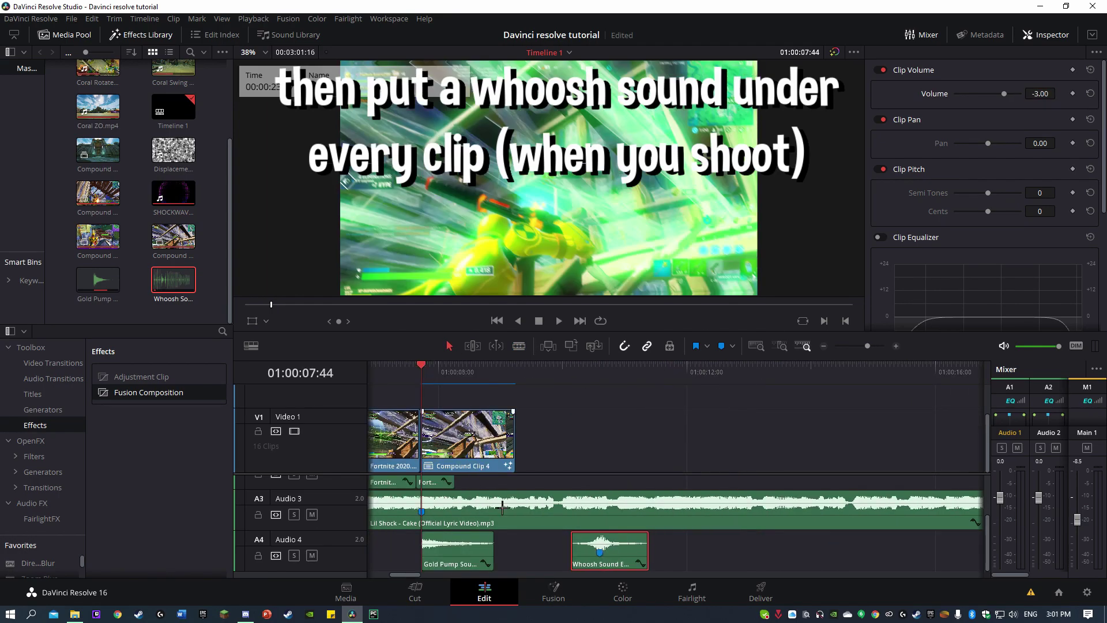